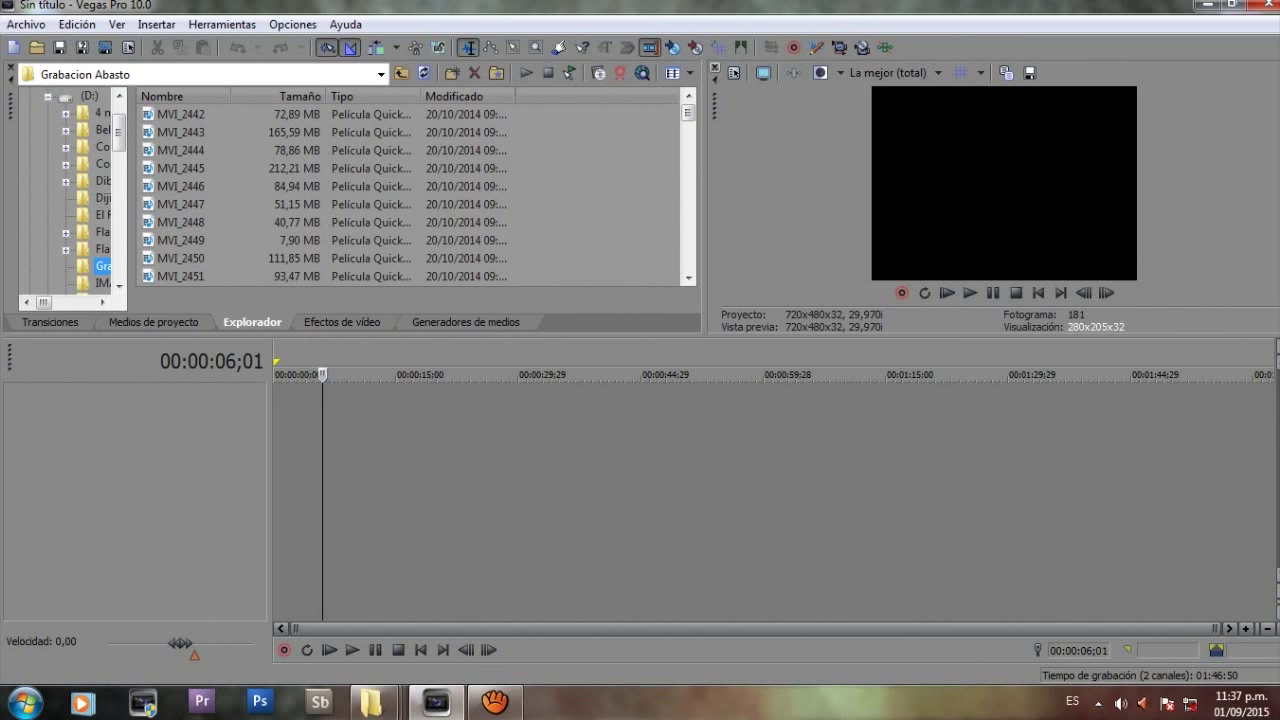
- Look through the video effects and the media generators, viewing the Texto Sony and Textura de ruido Sony presets
{"action": "mouse_move", "coordinate": [688, 113]}
{"action": "left_mouse_down"}
{"action": "mouse_move", "coordinate": [688, 262]}
{"action": "mouse_move", "coordinate": [688, 113]}
{"action": "left_mouse_up"}
{"action": "left_click", "coordinate": [342, 322]}
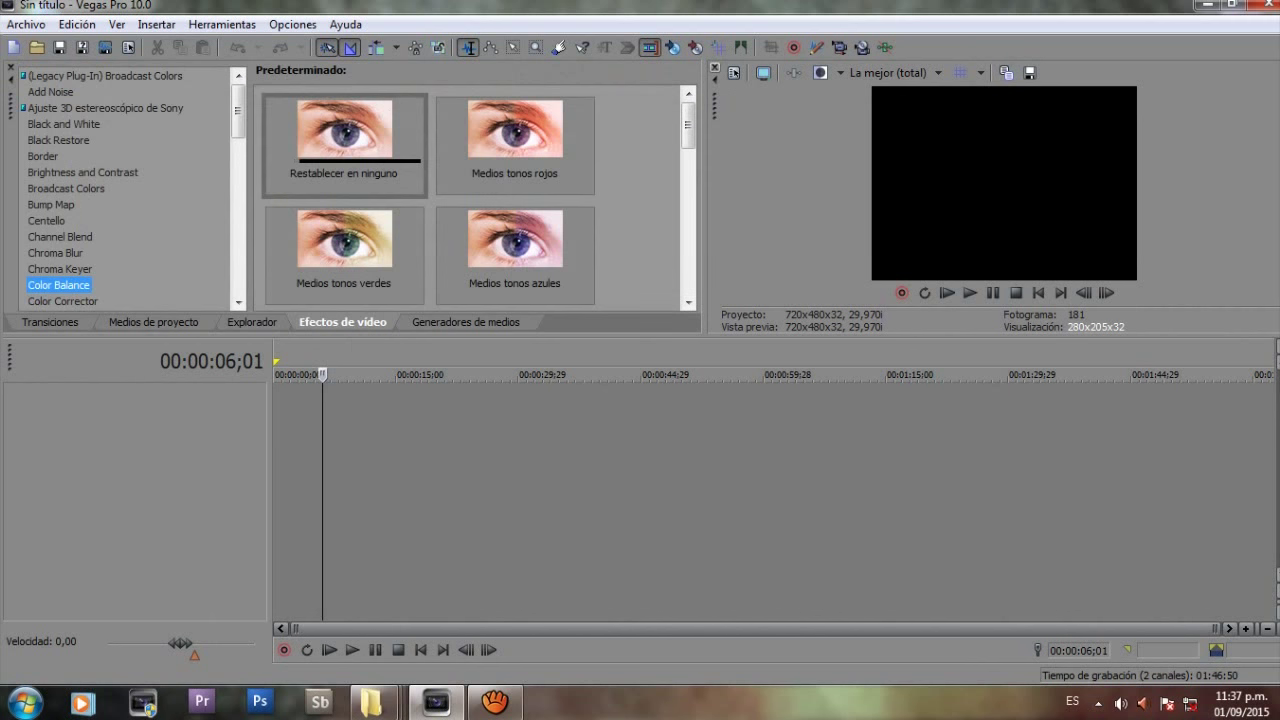
{"action": "key", "text": "alt+9"}
{"action": "left_click", "coordinate": [54, 158]}
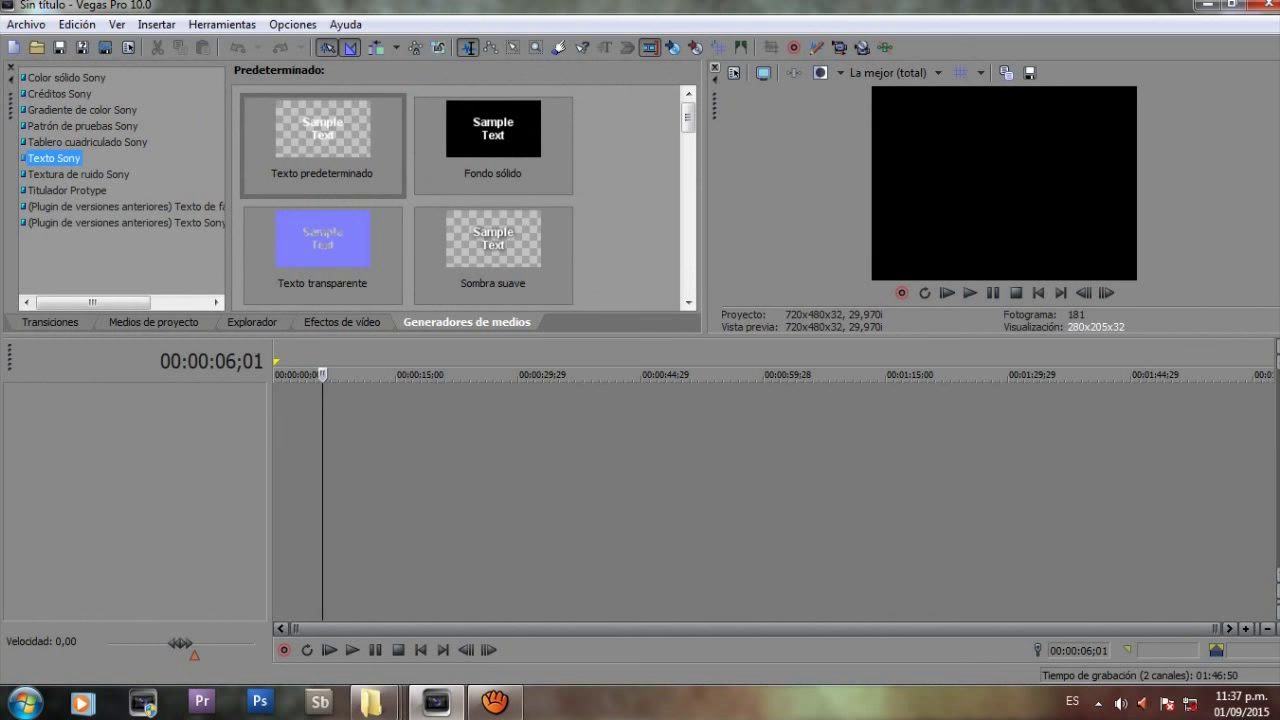
{"action": "left_click", "coordinate": [78, 174]}
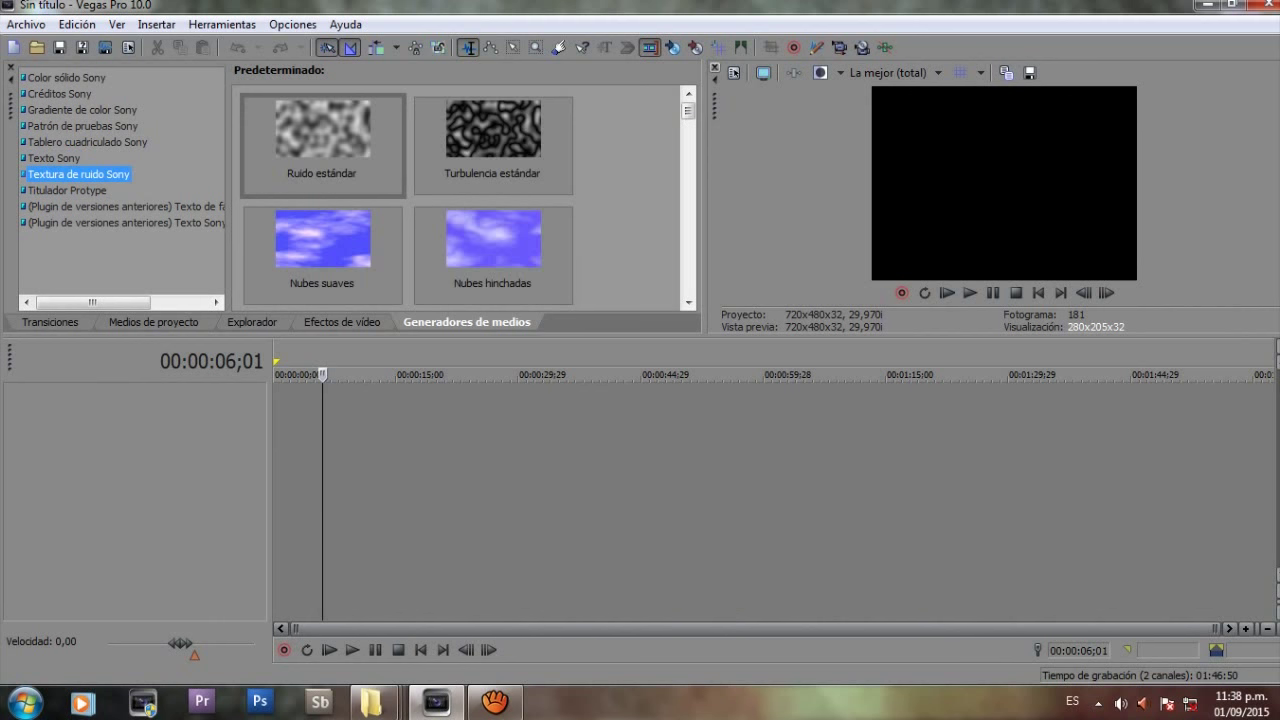
{"action": "mouse_move", "coordinate": [688, 111]}
{"action": "left_mouse_down"}
{"action": "mouse_move", "coordinate": [688, 264]}
{"action": "mouse_move", "coordinate": [688, 111]}
{"action": "left_mouse_up"}
- Start a new project and choose the HDV 720-30p (1280x720, 29,970 fps) template
{"action": "left_click", "coordinate": [26, 24]}
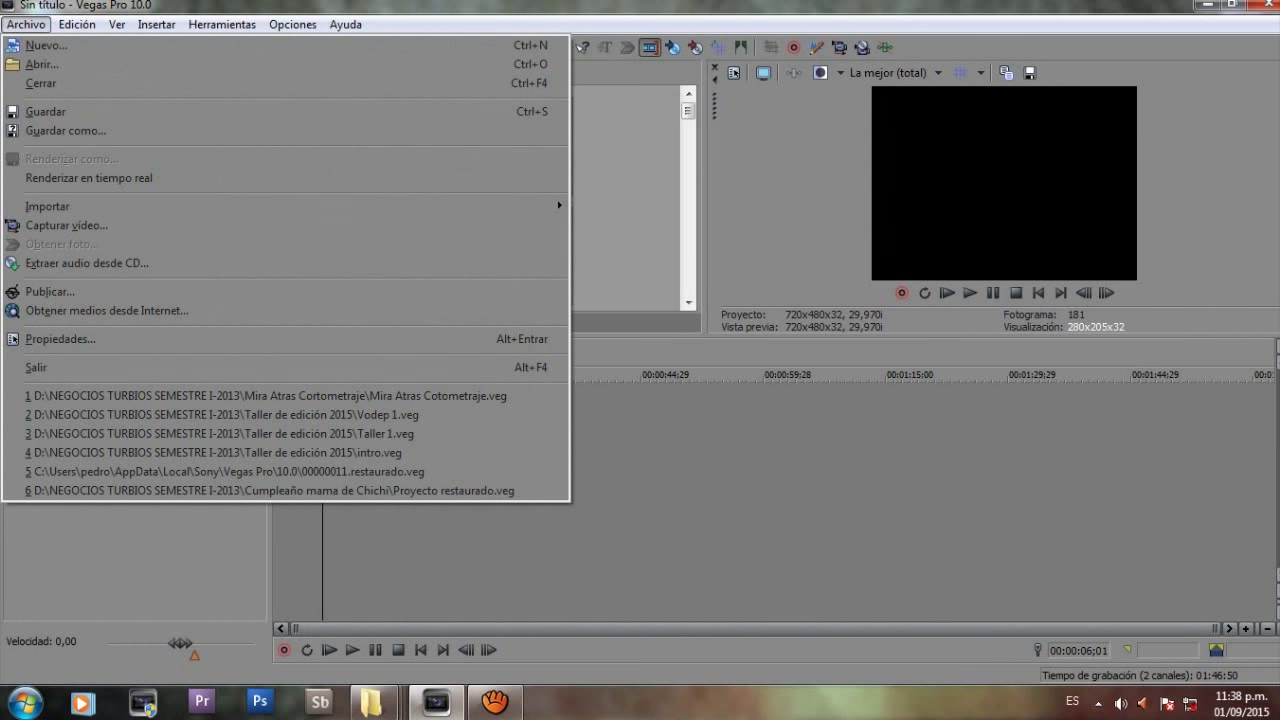
{"action": "key", "text": "Down"}
{"action": "key", "text": "Return"}
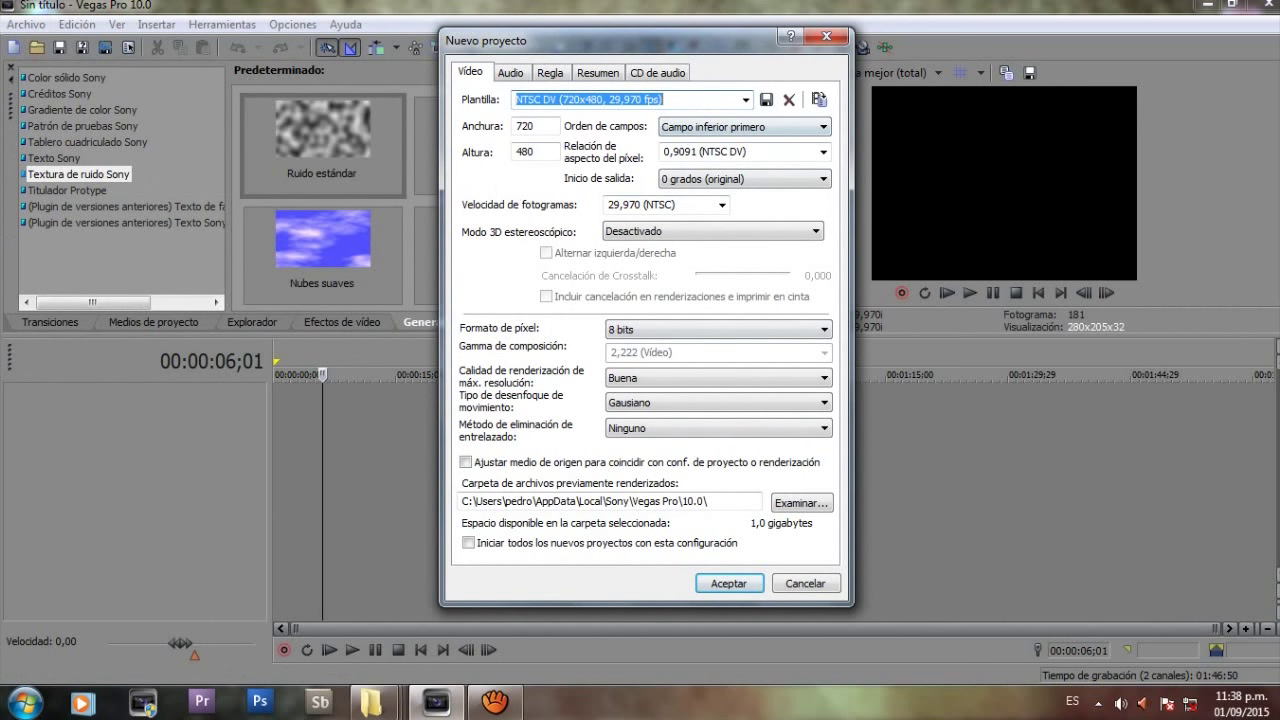
{"action": "left_click", "coordinate": [745, 100]}
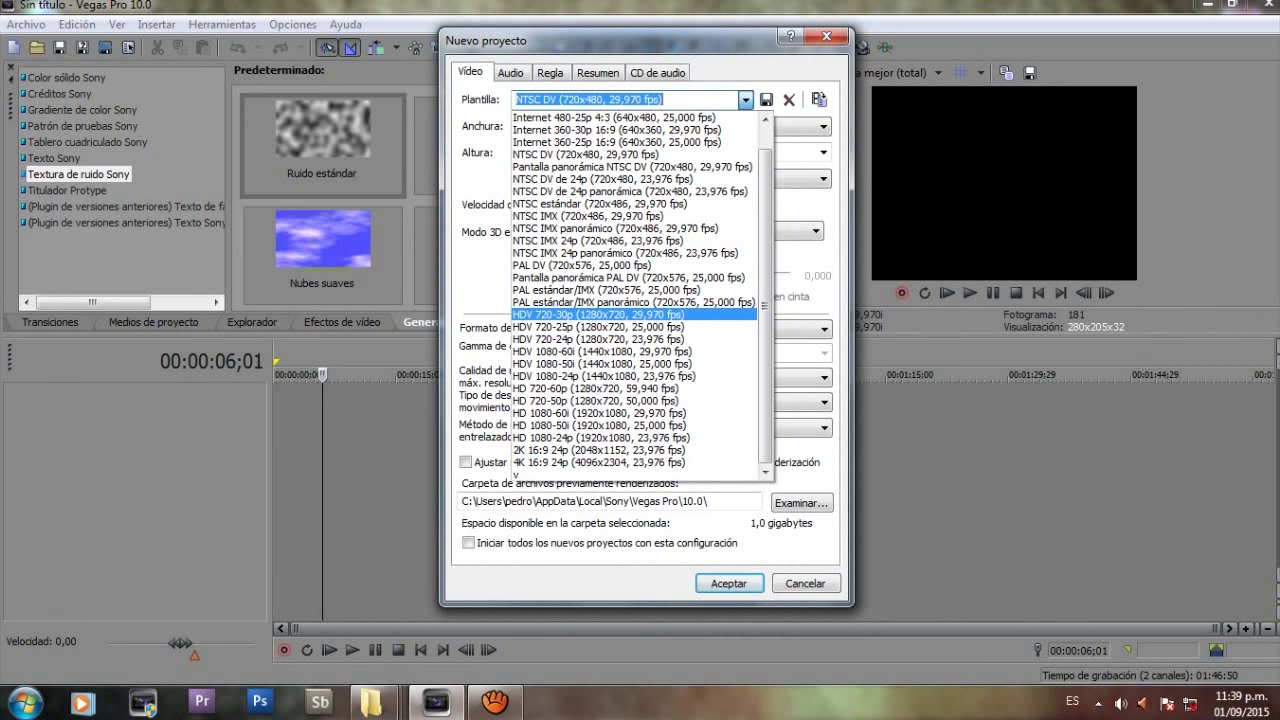
{"action": "key", "text": "Return"}
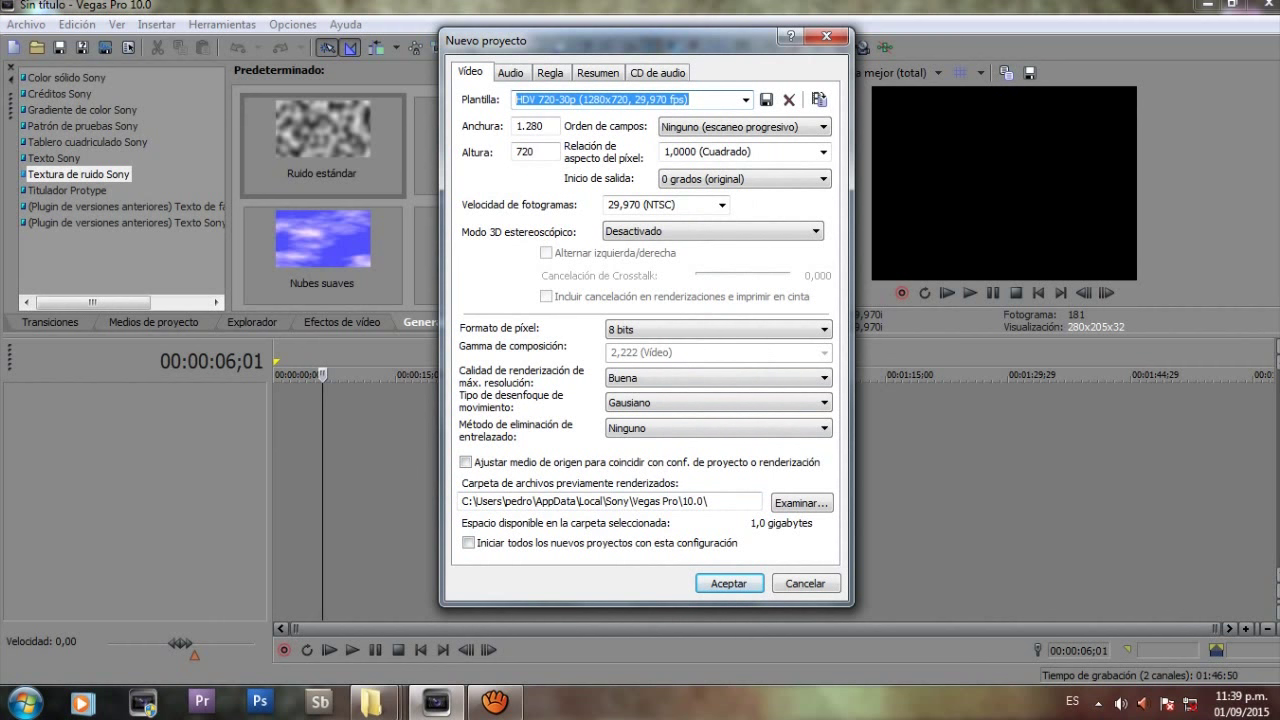
- Browse for the prerendered files folder, expanding Trabajos Audio Visuales on drive D:
{"action": "left_click", "coordinate": [801, 503]}
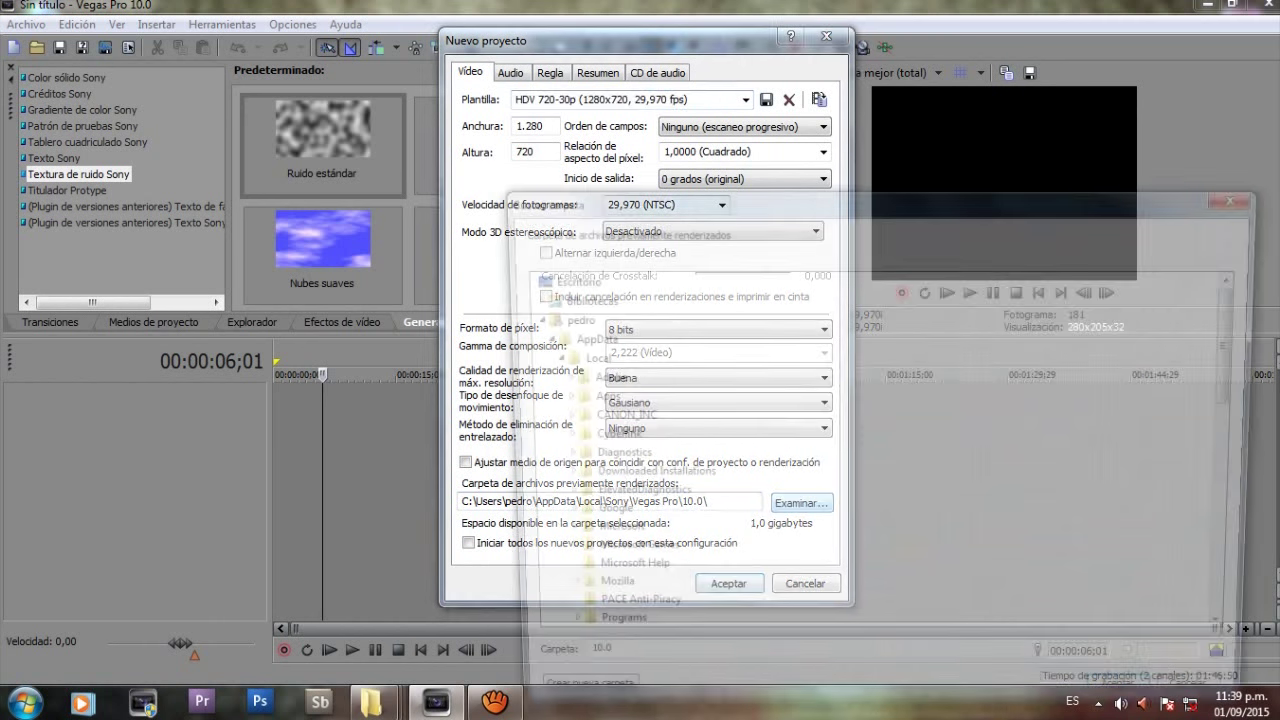
{"action": "left_click", "coordinate": [523, 318]}
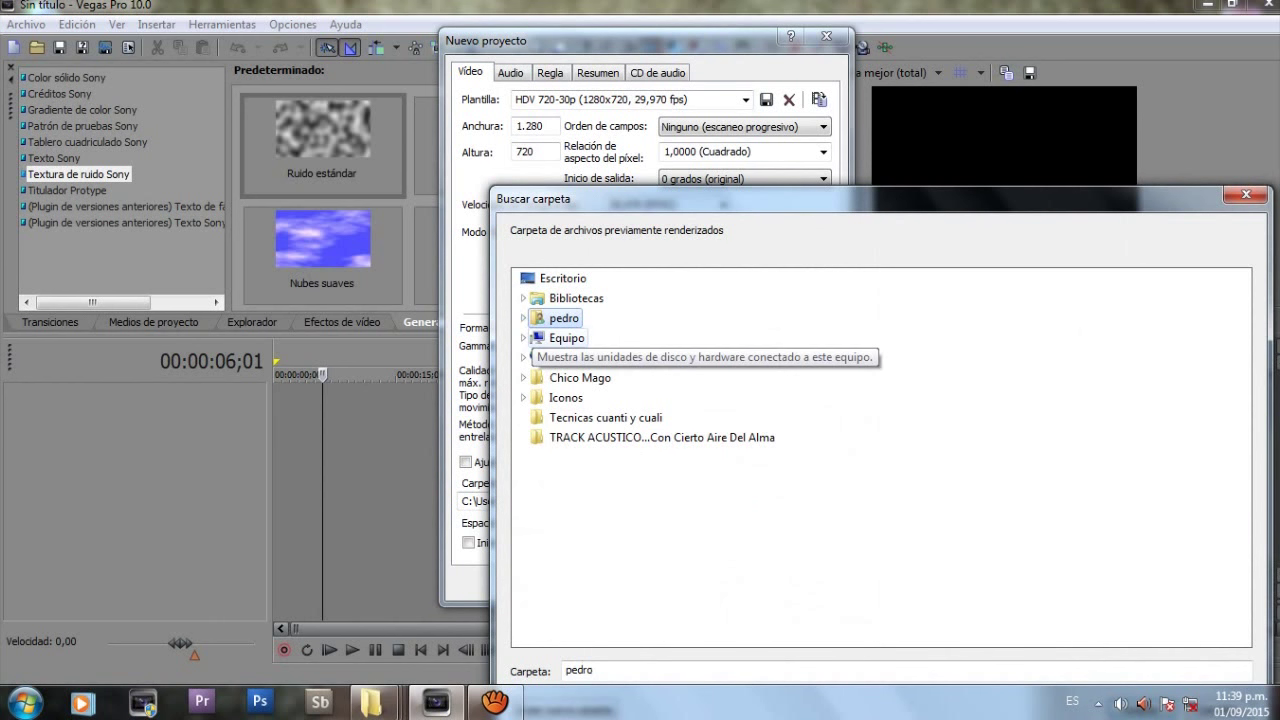
{"action": "left_click", "coordinate": [523, 338]}
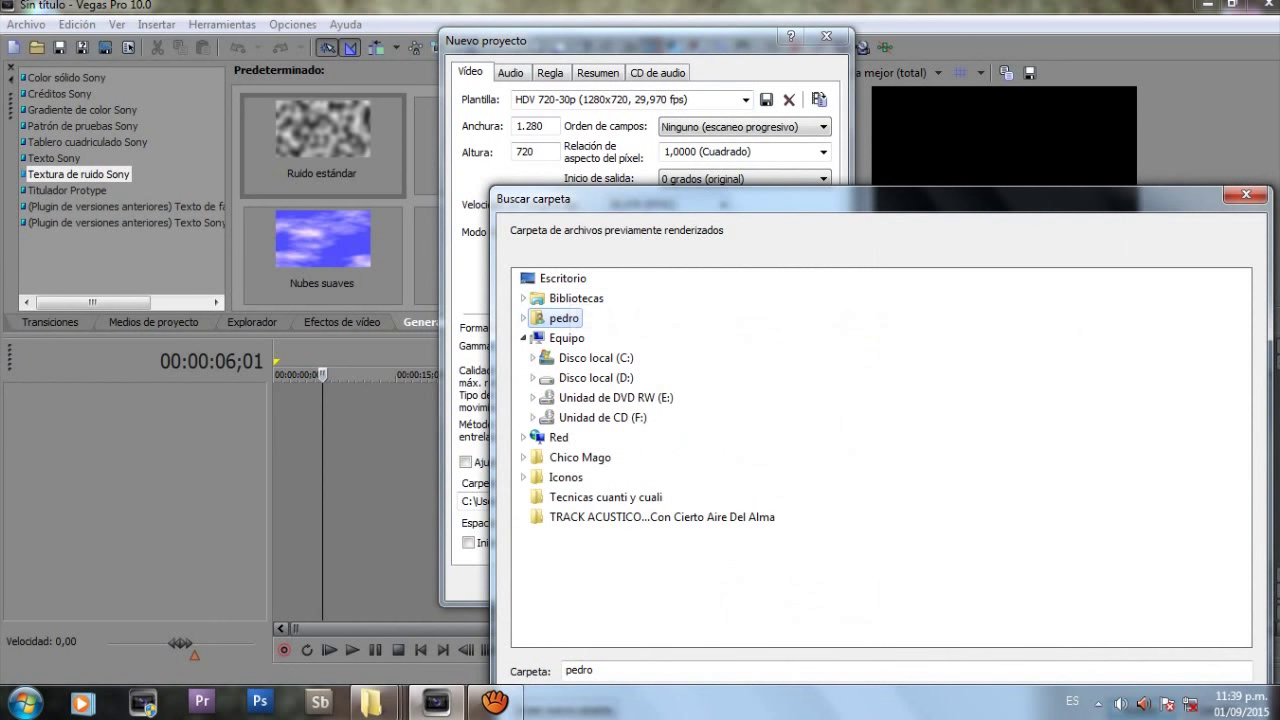
{"action": "left_click_drag", "start_coordinate": [560, 198], "coordinate": [404, 68]}
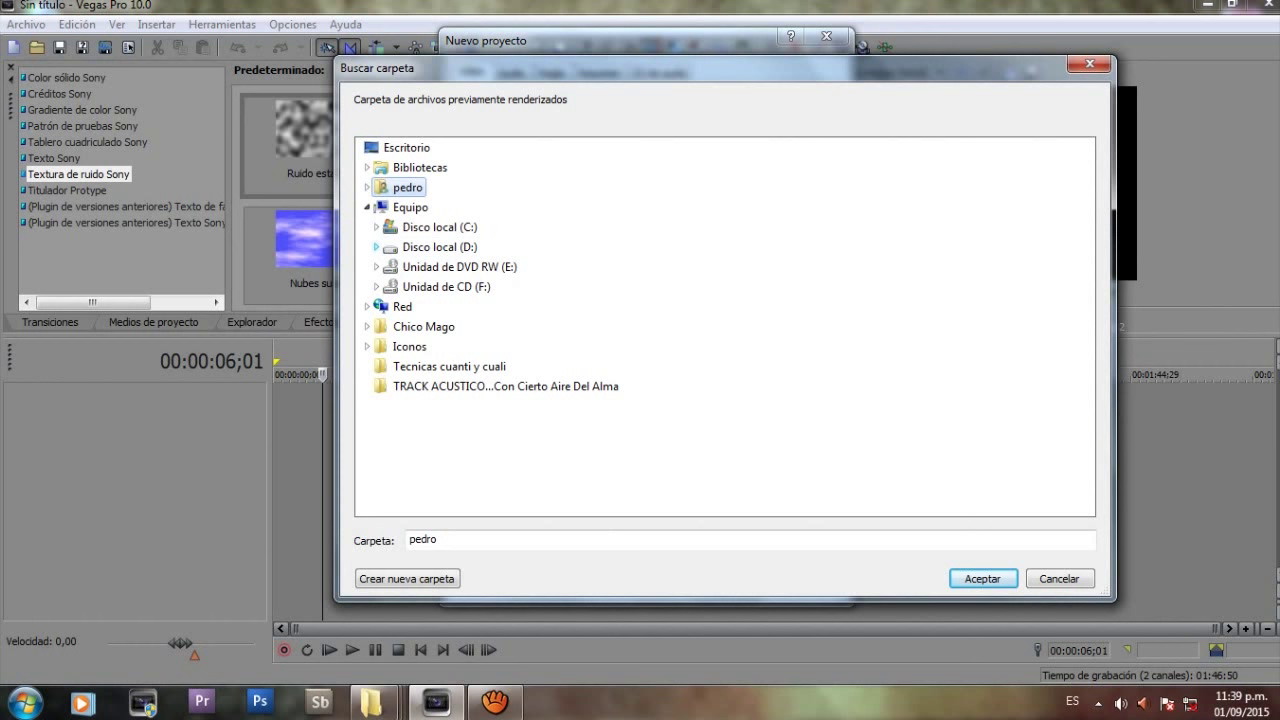
{"action": "left_click", "coordinate": [377, 247]}
{"action": "left_click_drag", "start_coordinate": [1087, 248], "coordinate": [1087, 364]}
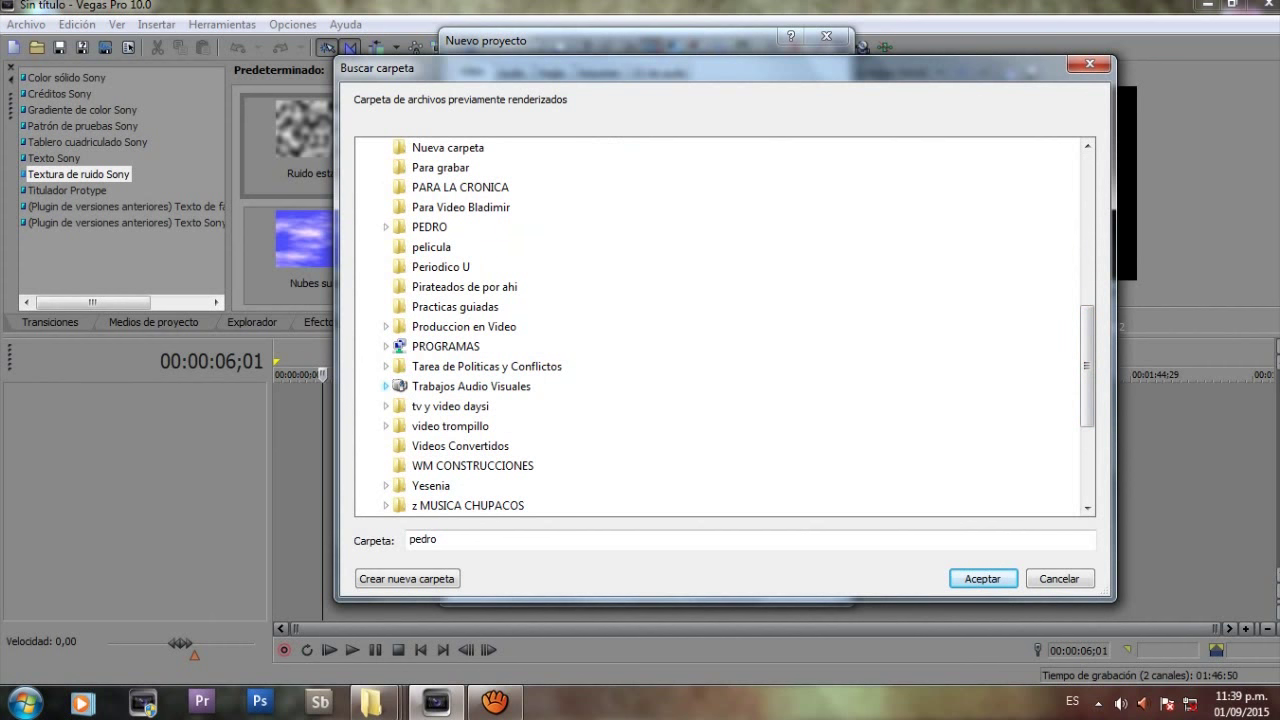
{"action": "left_click", "coordinate": [386, 386]}
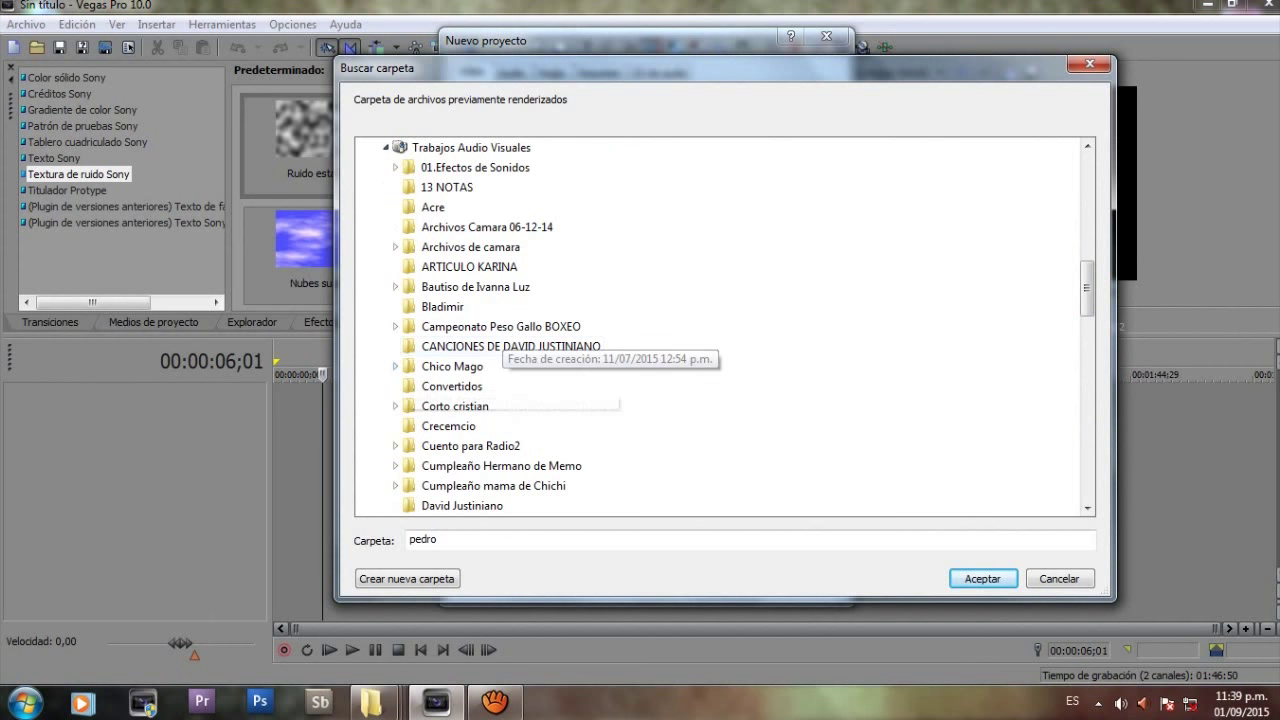
- Choose Taller de edición 2015 as the prerendered files folder, and close the new project settings without accepting them
{"action": "scroll", "coordinate": [720, 325], "scroll_direction": "down", "scroll_amount": 10}
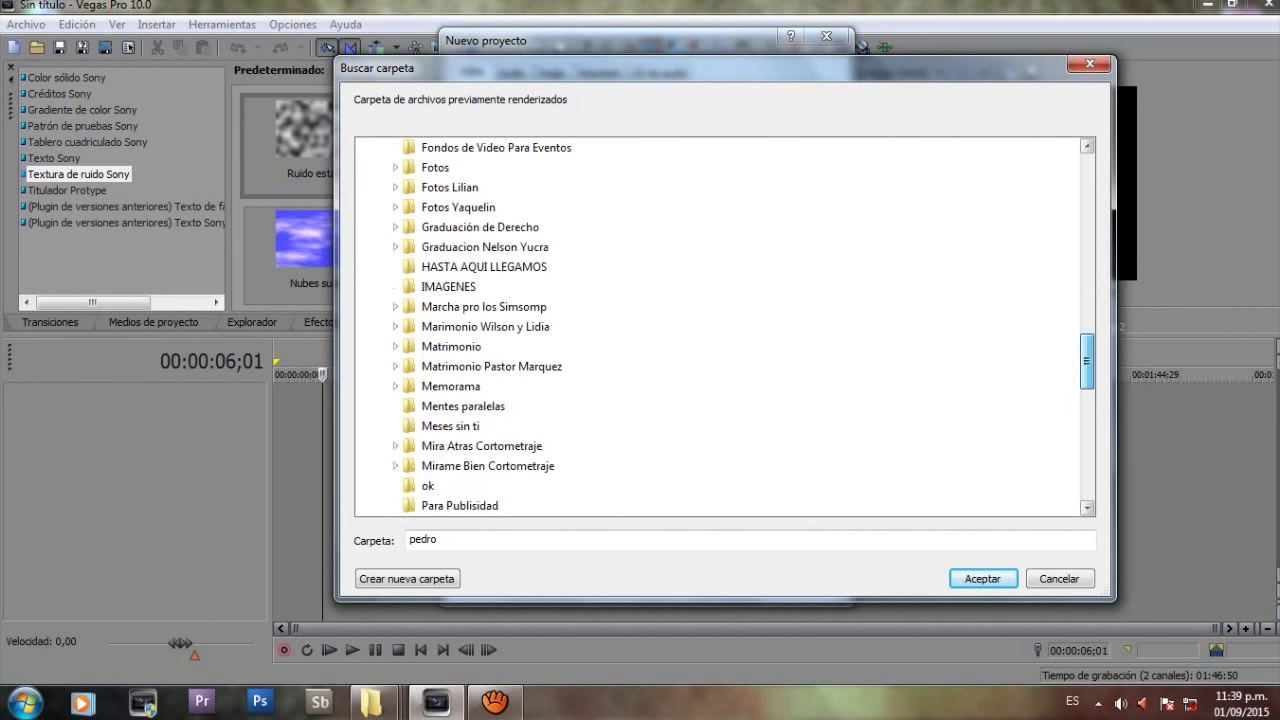
{"action": "scroll", "coordinate": [720, 325], "scroll_direction": "down", "scroll_amount": 5}
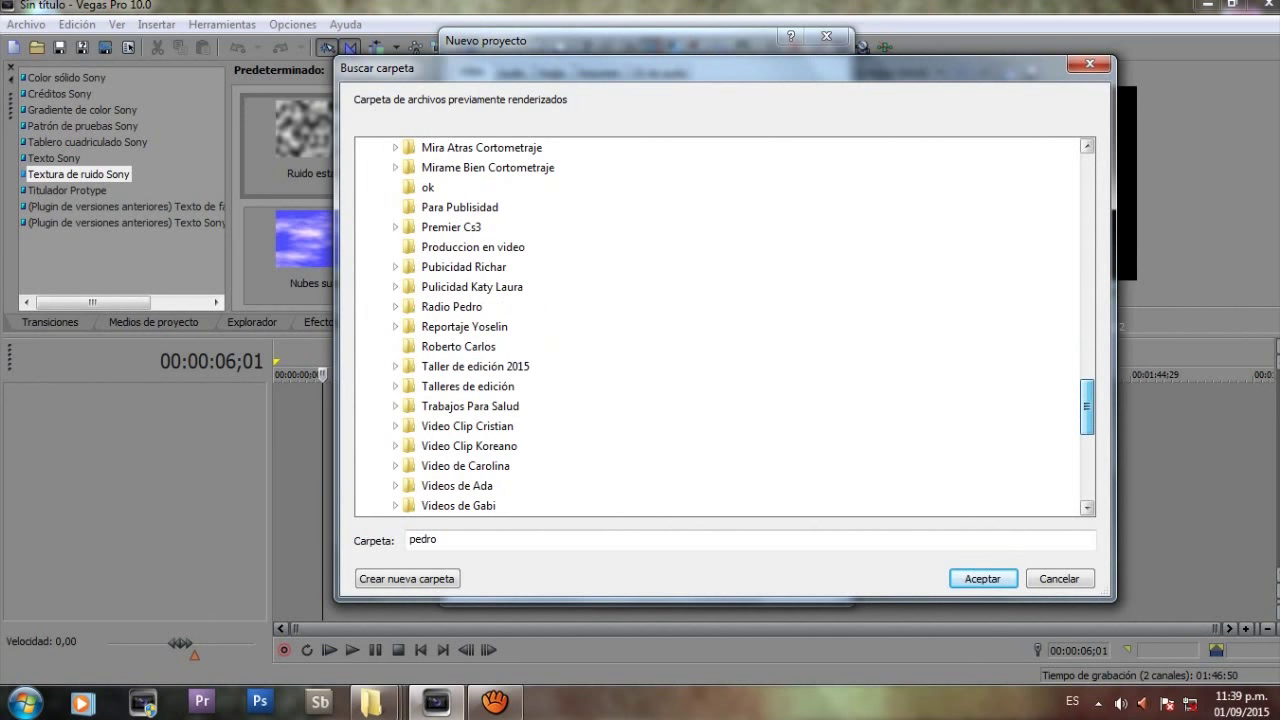
{"action": "scroll", "coordinate": [720, 325], "scroll_direction": "up", "scroll_amount": 2}
{"action": "scroll", "coordinate": [720, 325], "scroll_direction": "down", "scroll_amount": 3}
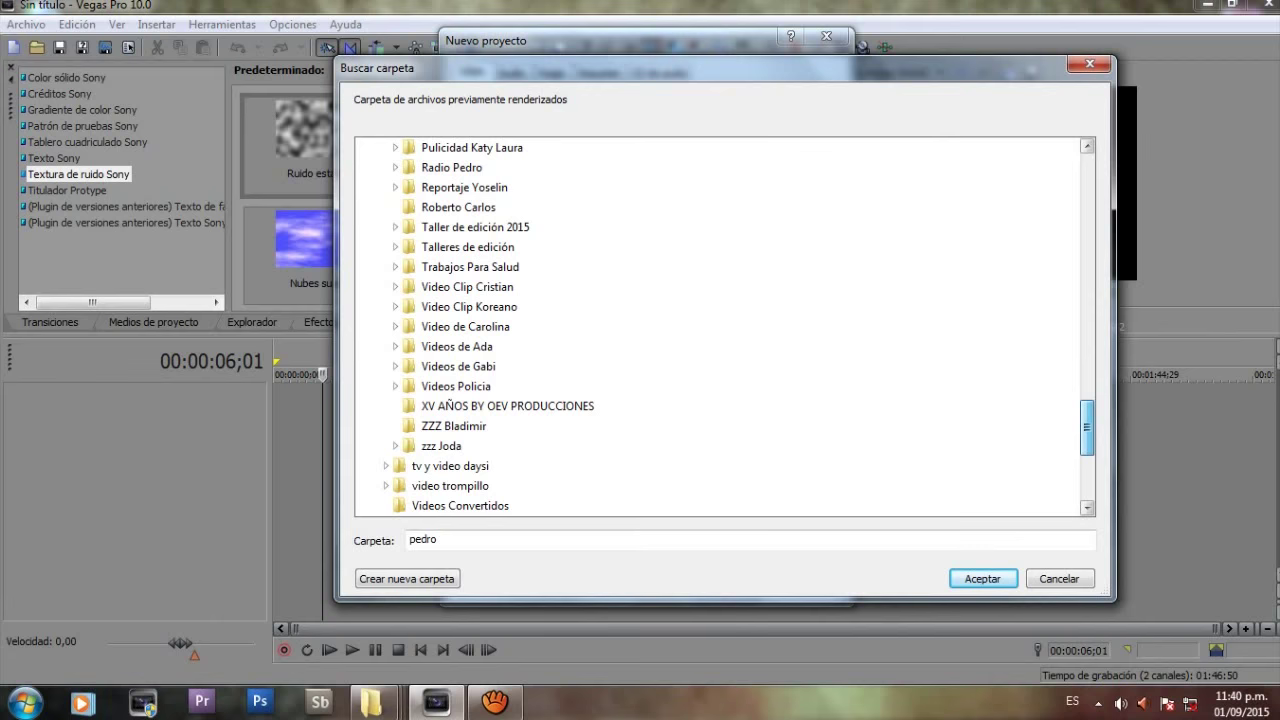
{"action": "scroll", "coordinate": [525, 290], "scroll_direction": "up", "scroll_amount": 1}
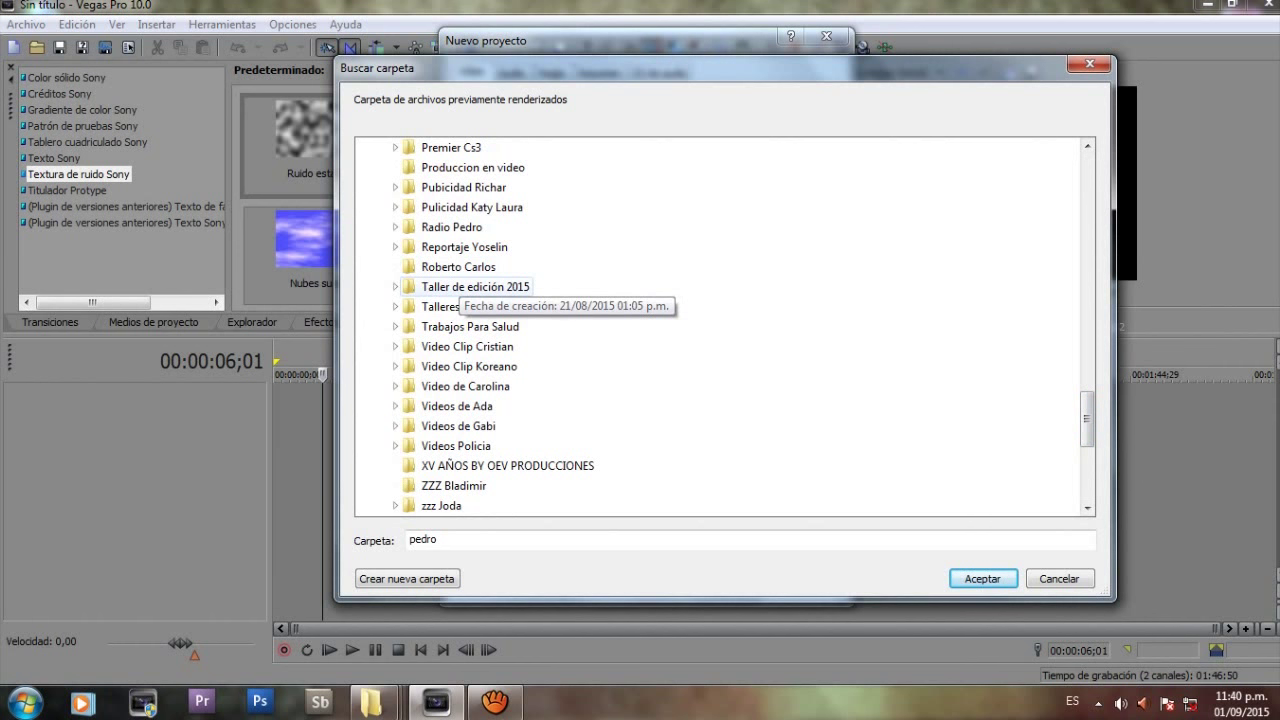
{"action": "left_click", "coordinate": [395, 287]}
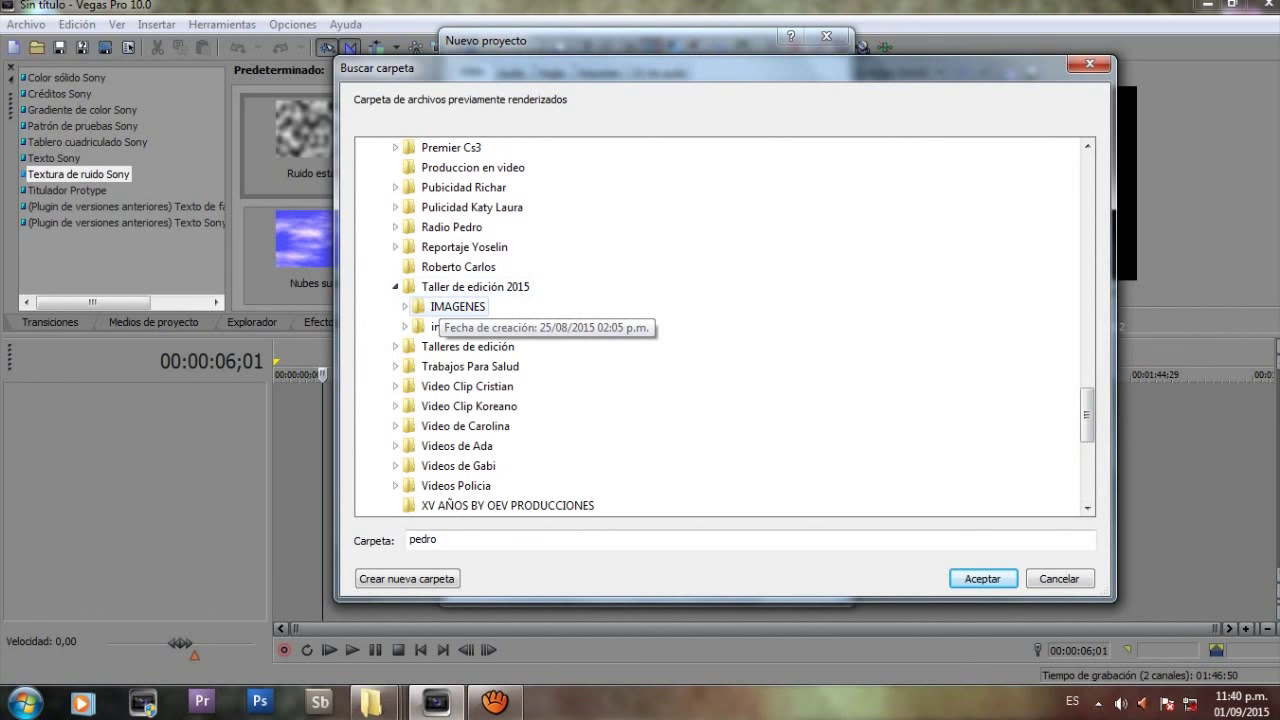
{"action": "left_click", "coordinate": [450, 287]}
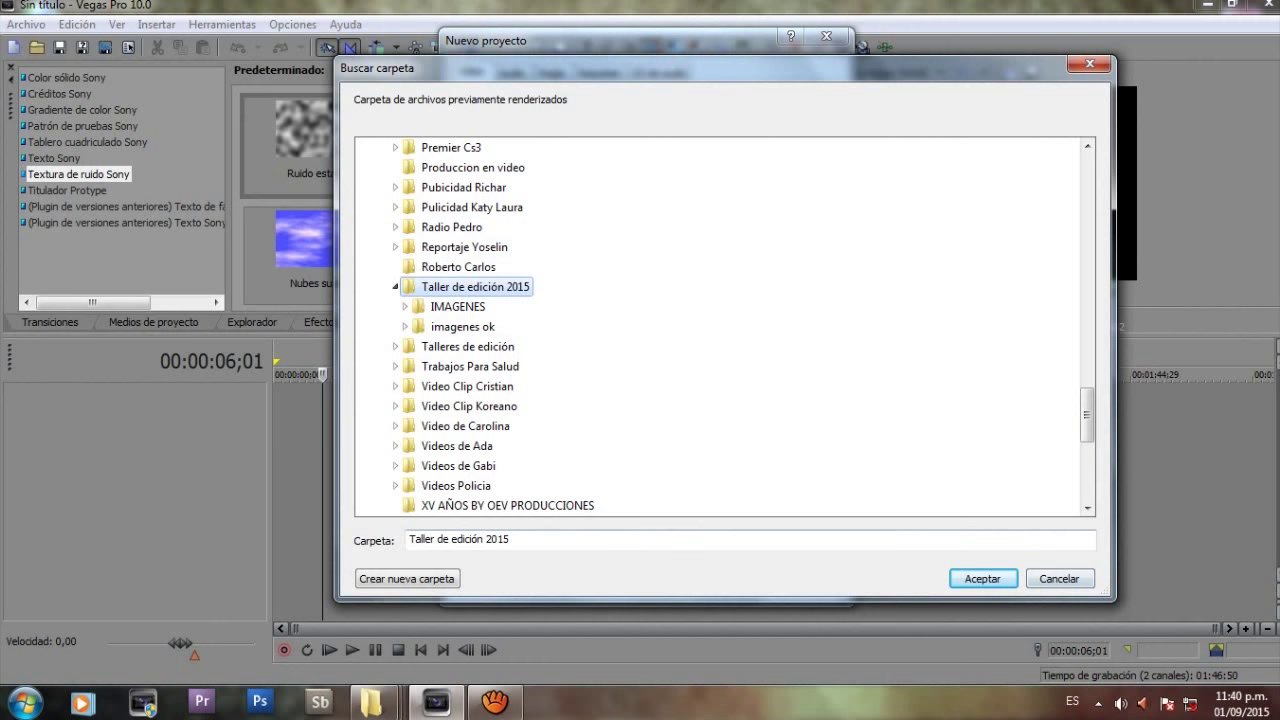
{"action": "left_click", "coordinate": [982, 578]}
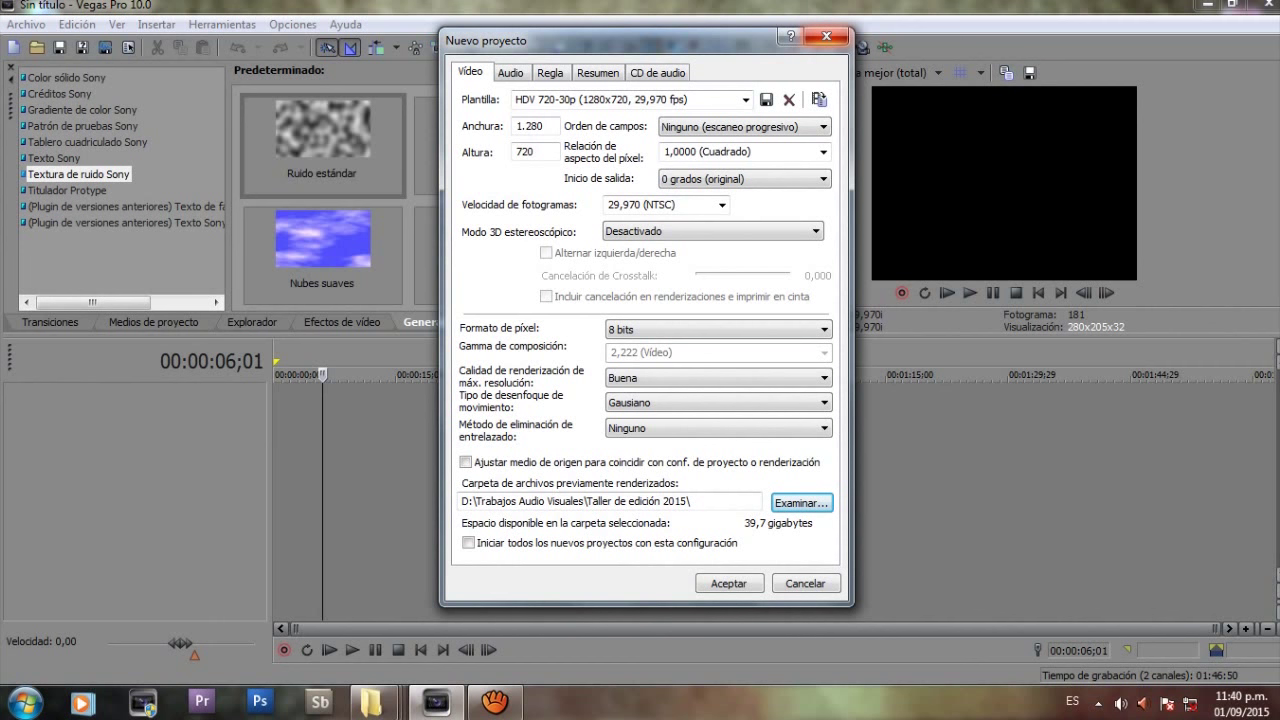
{"action": "left_click", "coordinate": [826, 36]}
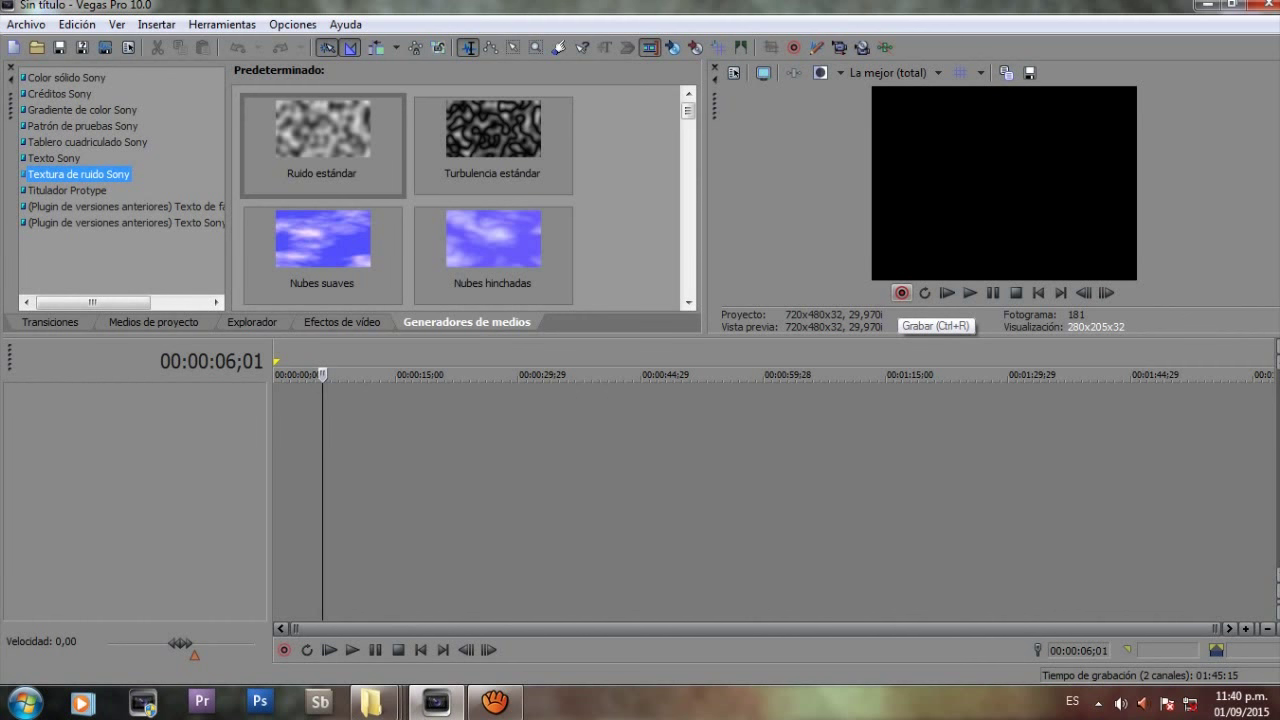
- Show the project media and open the file selection for importing media
{"action": "key", "text": "alt+1"}
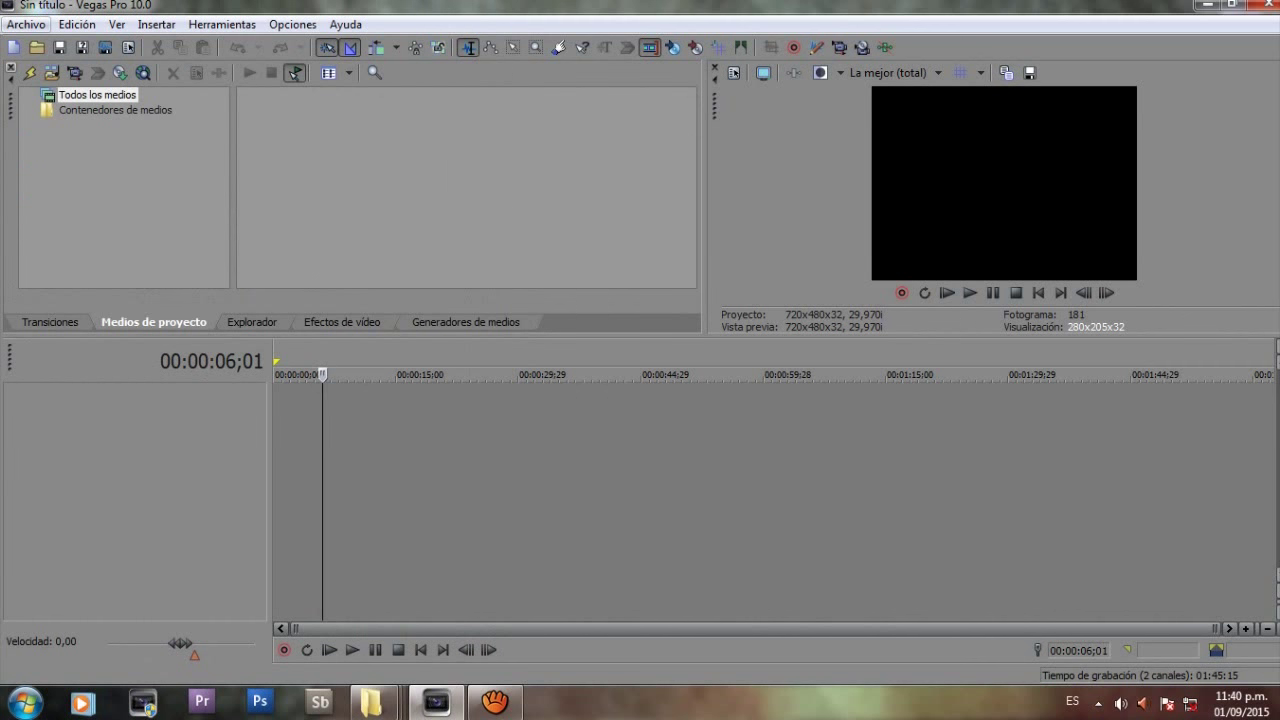
{"action": "left_click", "coordinate": [26, 24]}
{"action": "key", "text": "Down"}
{"action": "key", "text": "Down"}
{"action": "key", "text": "Down"}
{"action": "key", "text": "Down"}
{"action": "key", "text": "Down"}
{"action": "key", "text": "Down"}
{"action": "key", "text": "Down"}
{"action": "key", "text": "Down"}
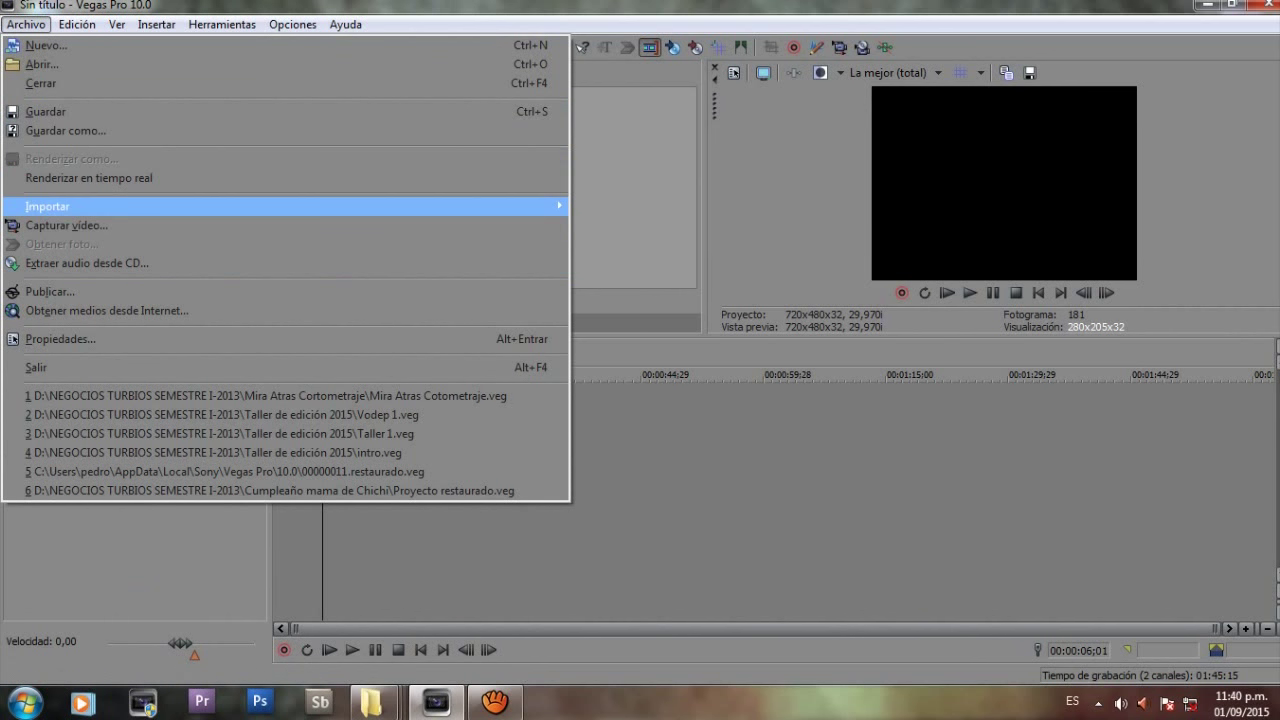
{"action": "mouse_move", "coordinate": [90, 206]}
{"action": "key", "text": "Left"}
{"action": "key", "text": "Right"}
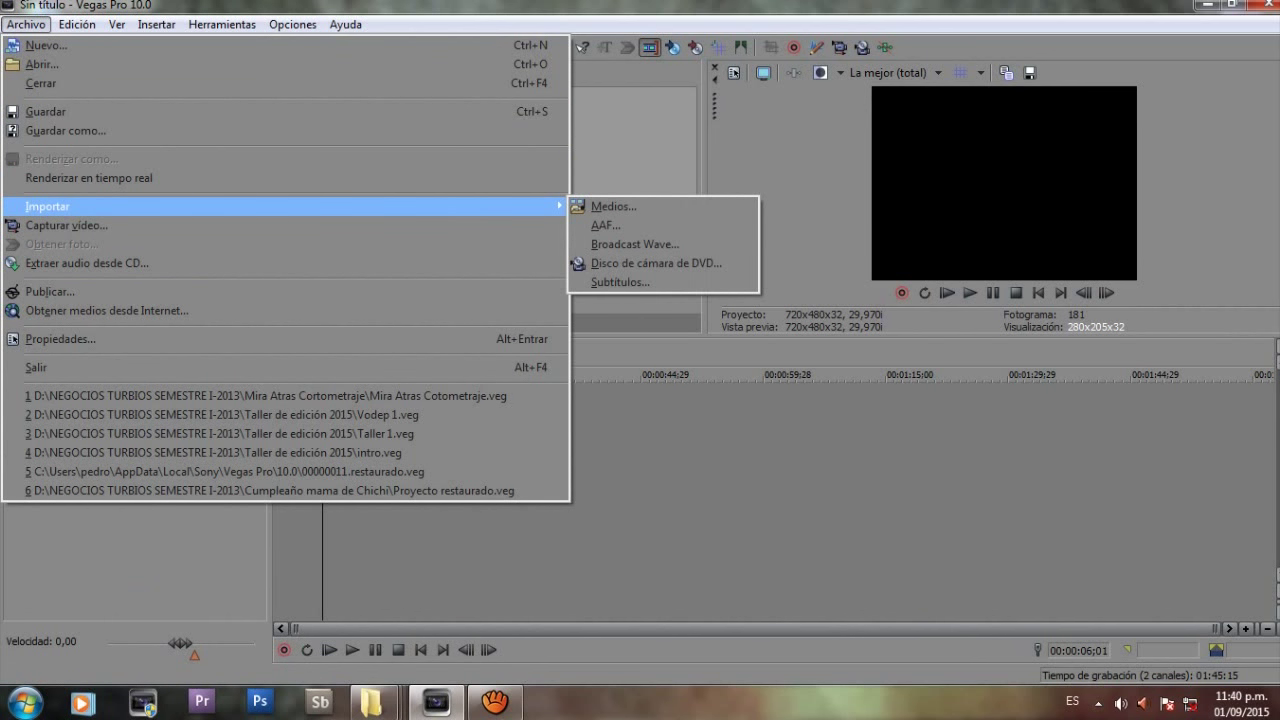
{"action": "key", "text": "Down"}
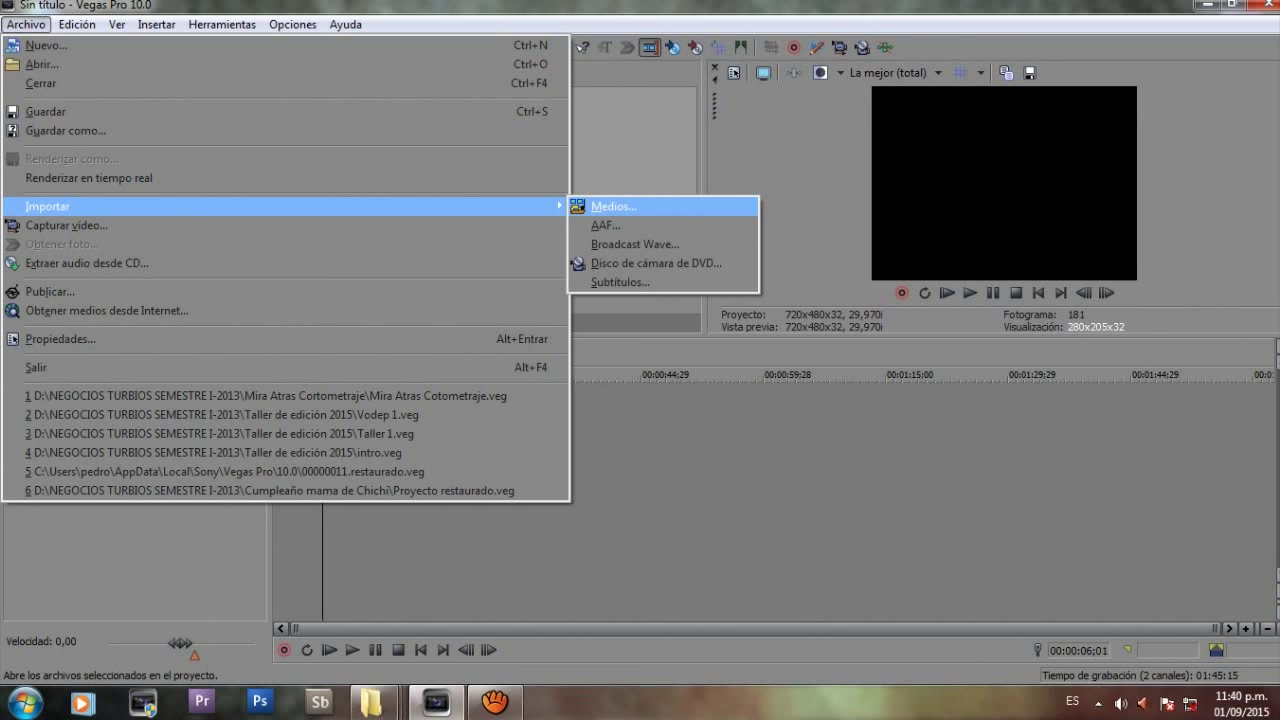
{"action": "key", "text": "Return"}
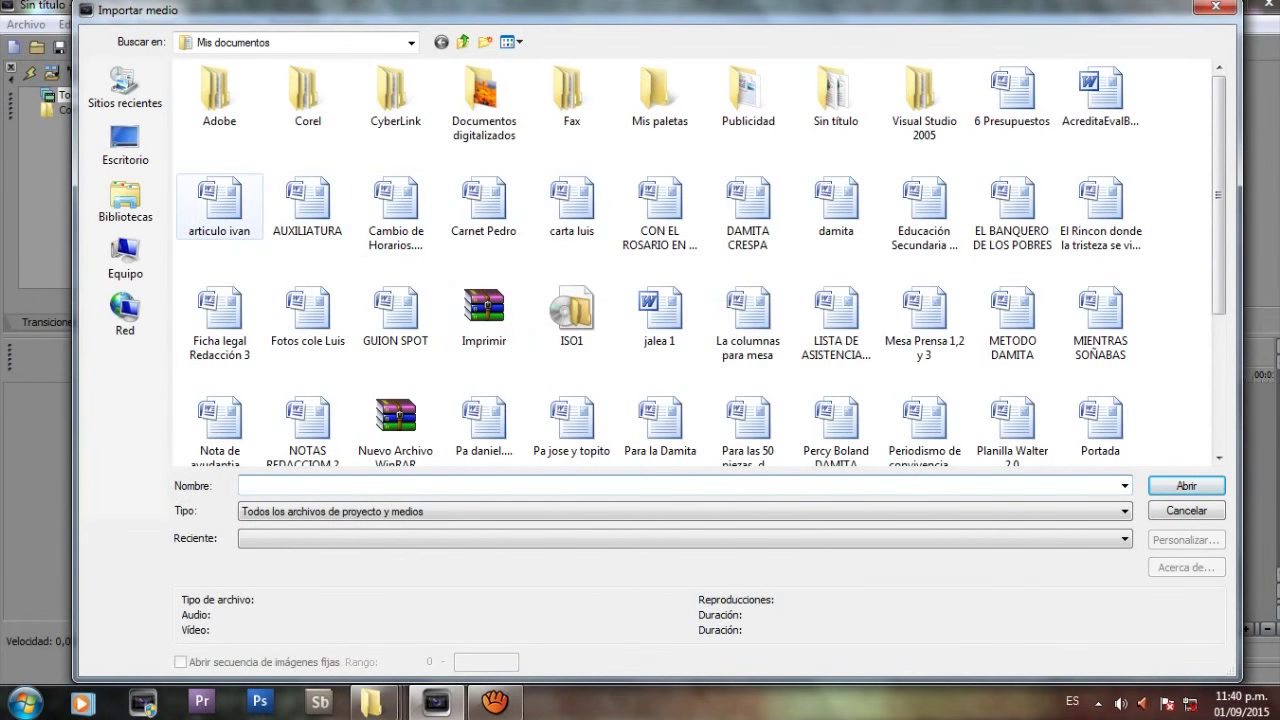
- Browse to the Taller de edición 2015 folder inside Trabajos Audio Visuales on drive D:
{"action": "left_click", "coordinate": [125, 258]}
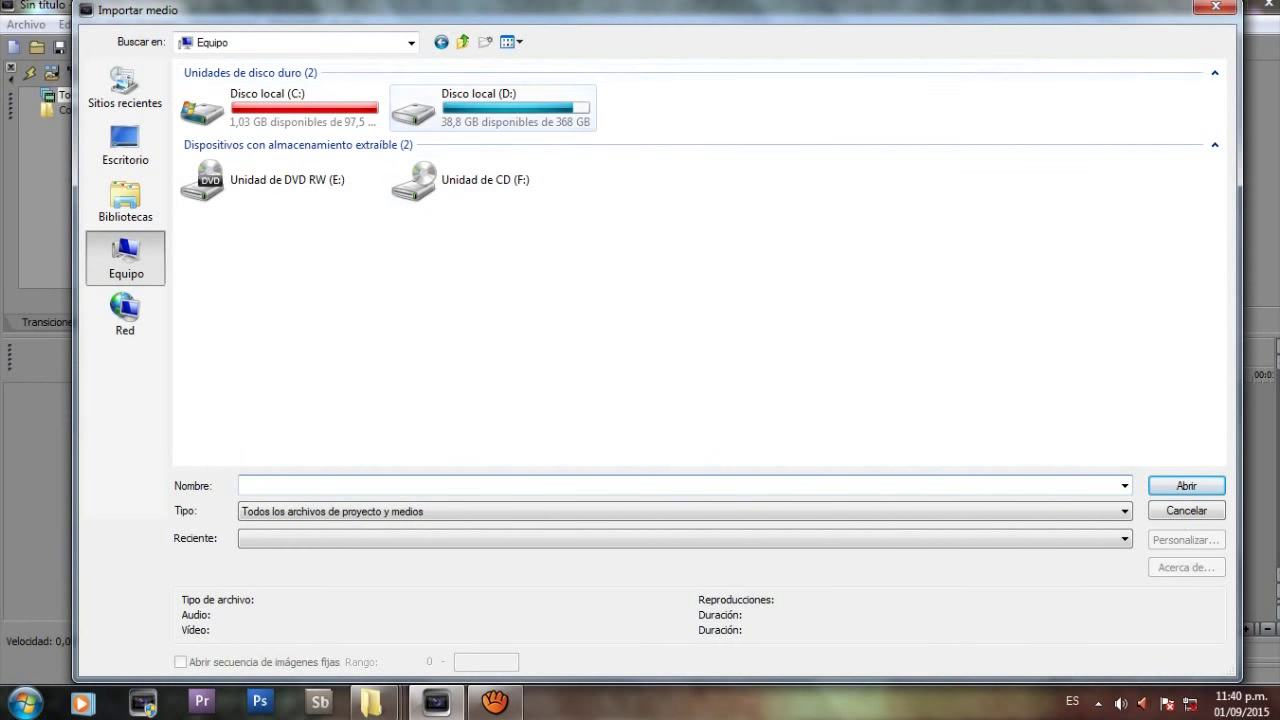
{"action": "double_click", "coordinate": [450, 110]}
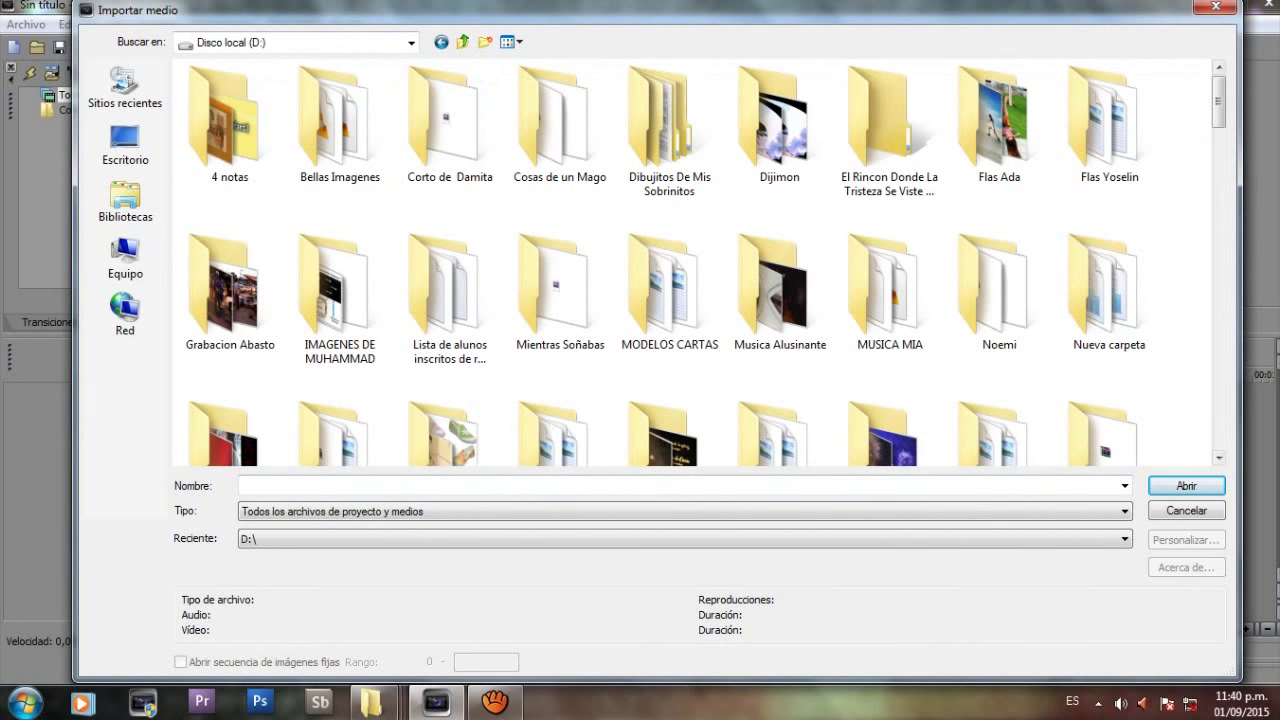
{"action": "scroll", "coordinate": [705, 262], "scroll_direction": "down", "scroll_amount": 2}
{"action": "scroll", "coordinate": [705, 262], "scroll_direction": "down", "scroll_amount": 2}
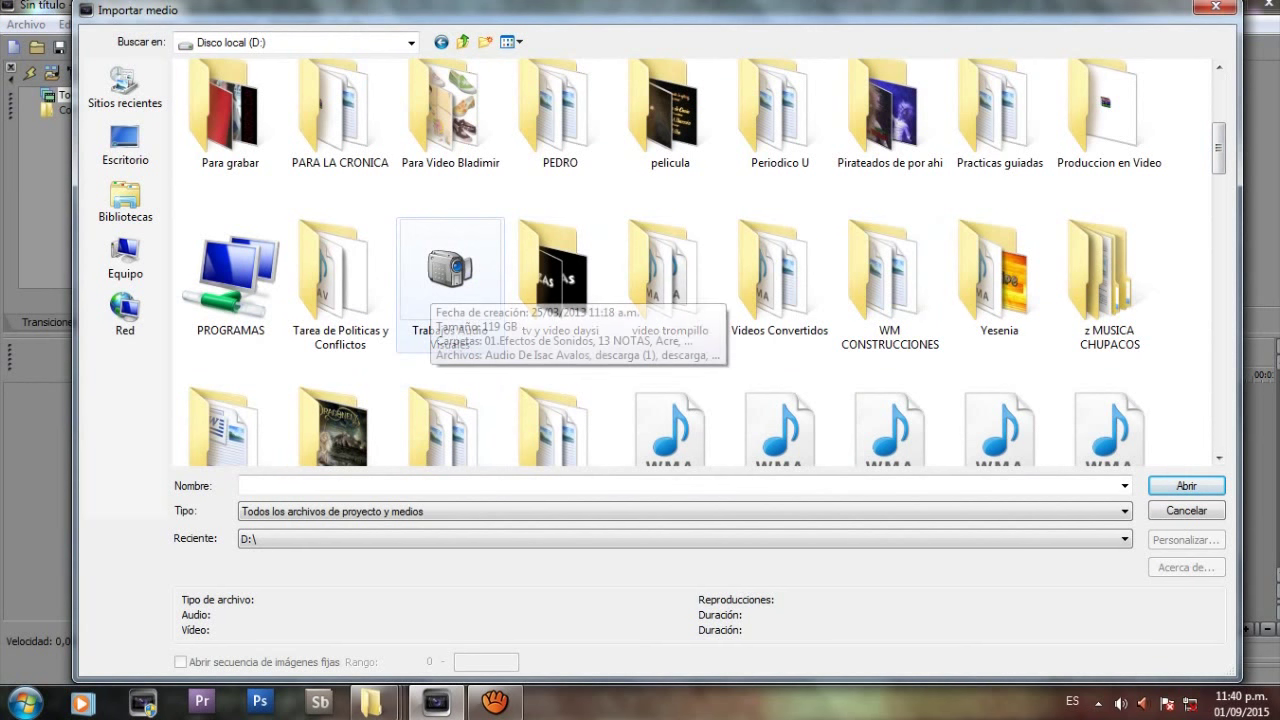
{"action": "double_click", "coordinate": [450, 275]}
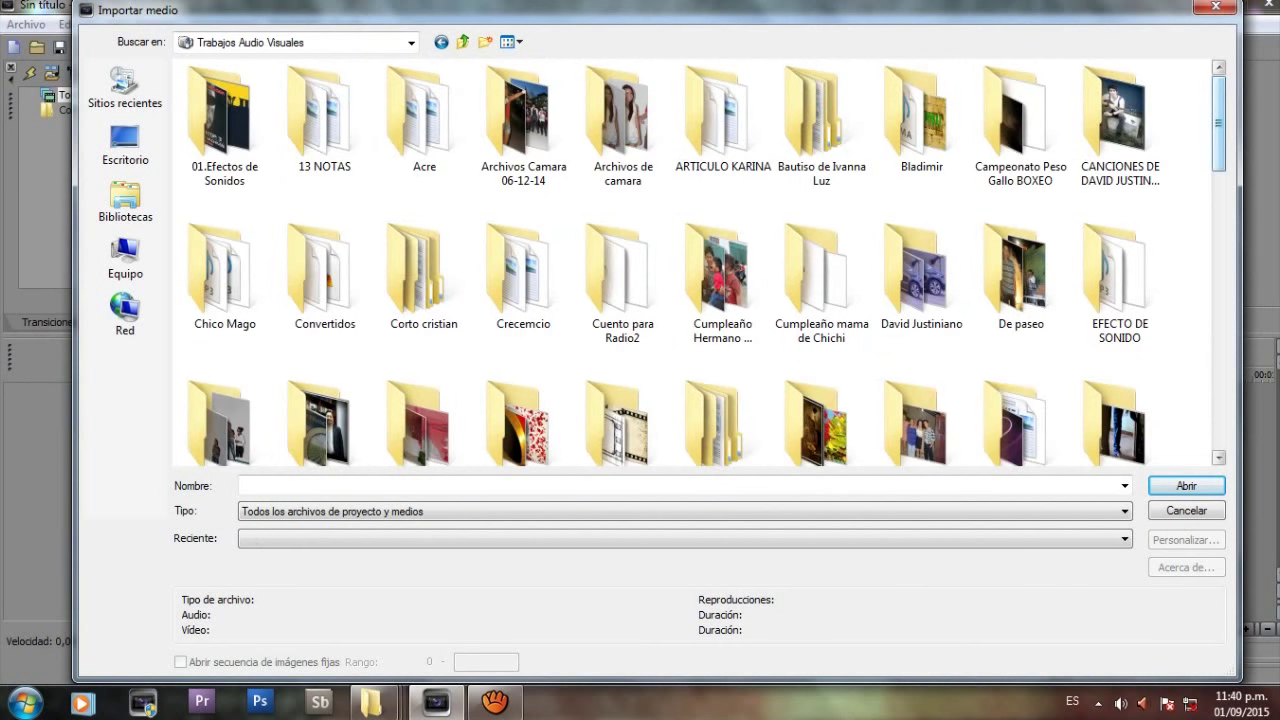
{"action": "scroll", "coordinate": [450, 275], "scroll_direction": "down", "scroll_amount": 5}
{"action": "scroll", "coordinate": [702, 262], "scroll_direction": "down", "scroll_amount": 5}
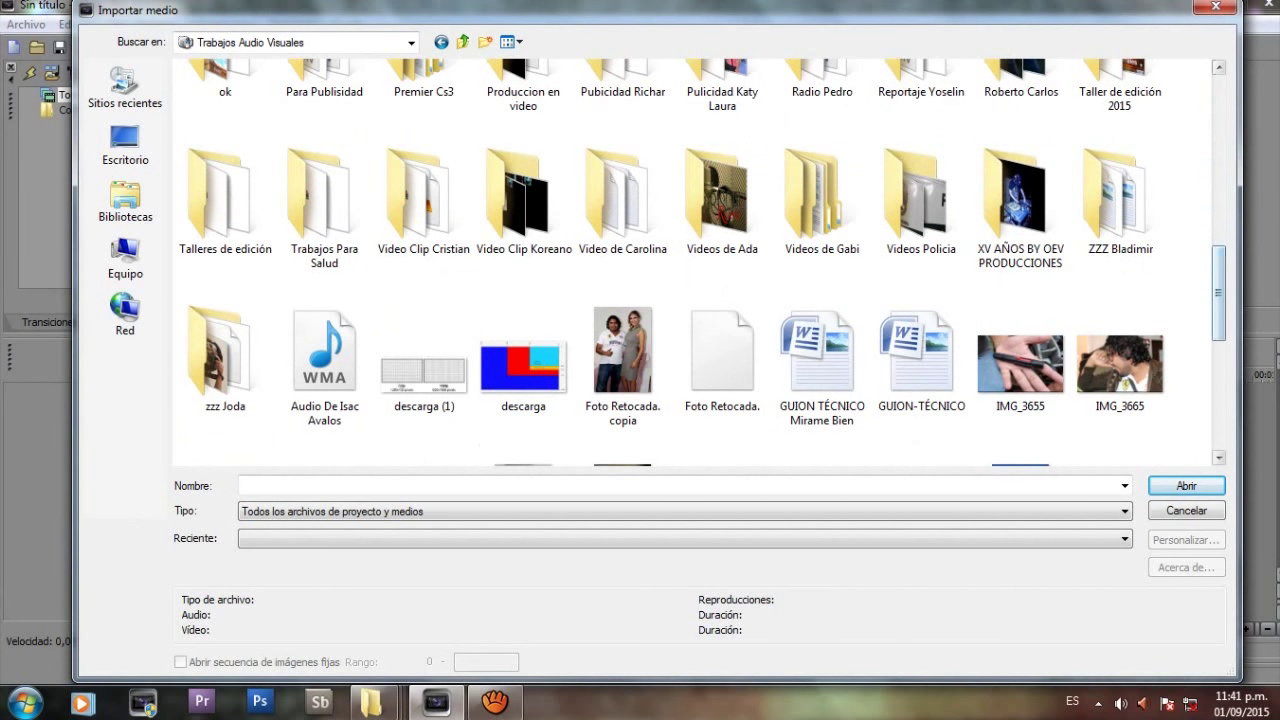
{"action": "double_click", "coordinate": [1119, 88]}
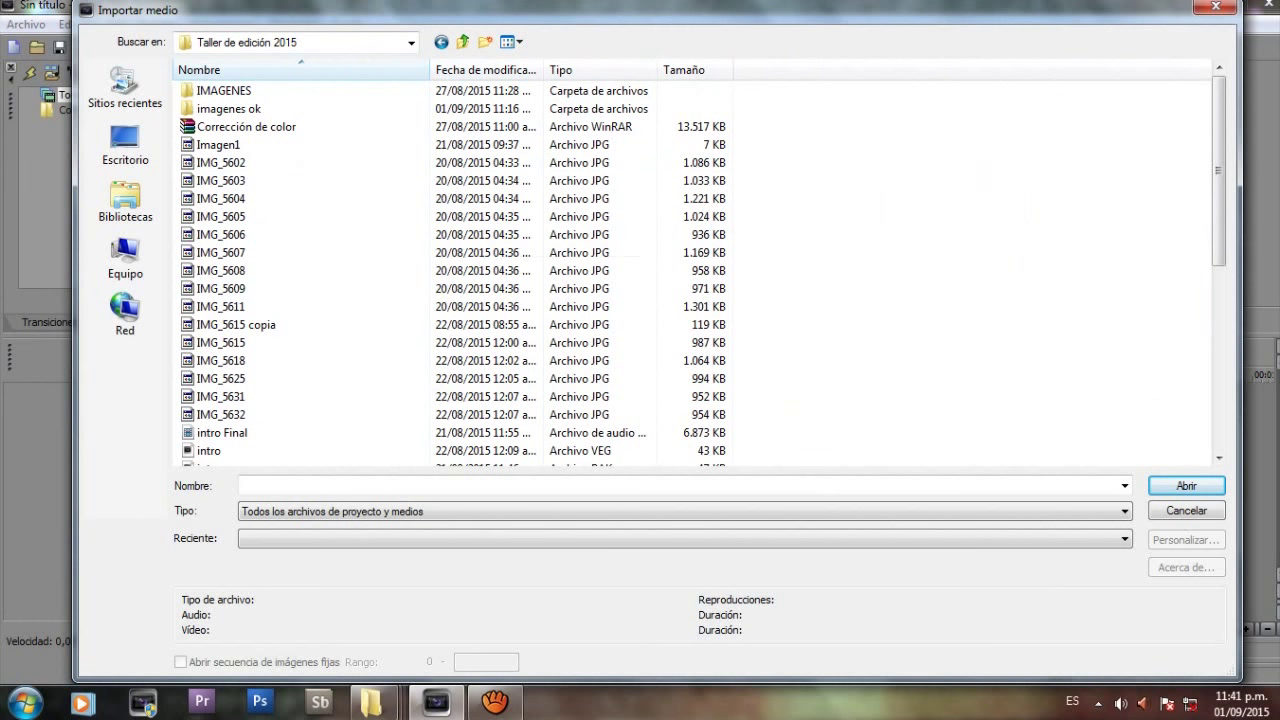
- Display the files as large thumbnails and open the imagenes ok folder
{"action": "left_click", "coordinate": [518, 41]}
{"action": "left_click", "coordinate": [575, 87]}
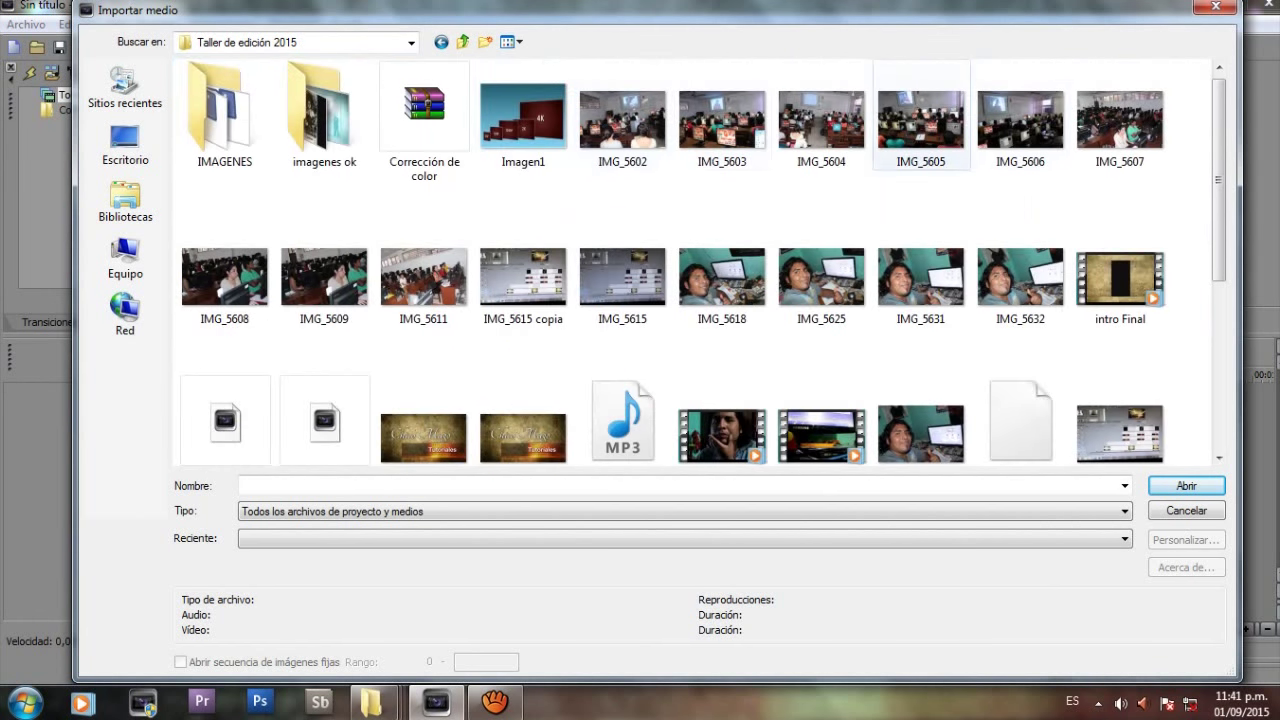
{"action": "mouse_move", "coordinate": [312, 160]}
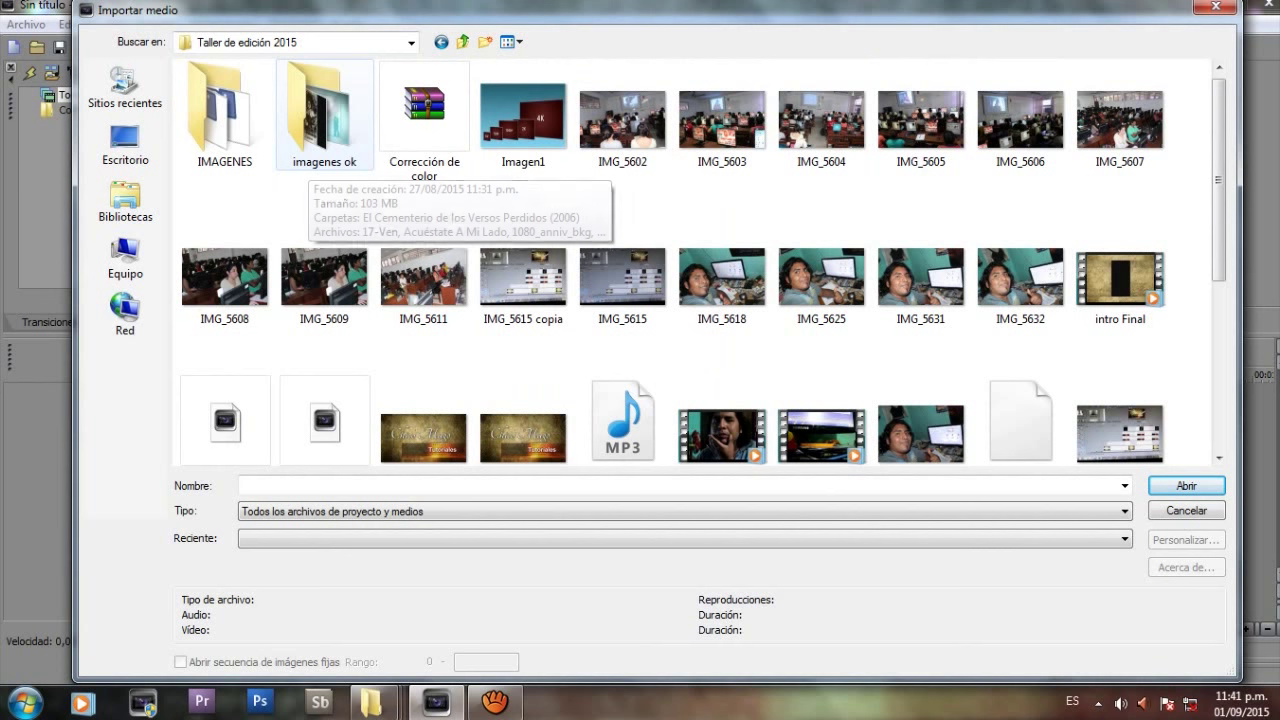
{"action": "double_click", "coordinate": [318, 130]}
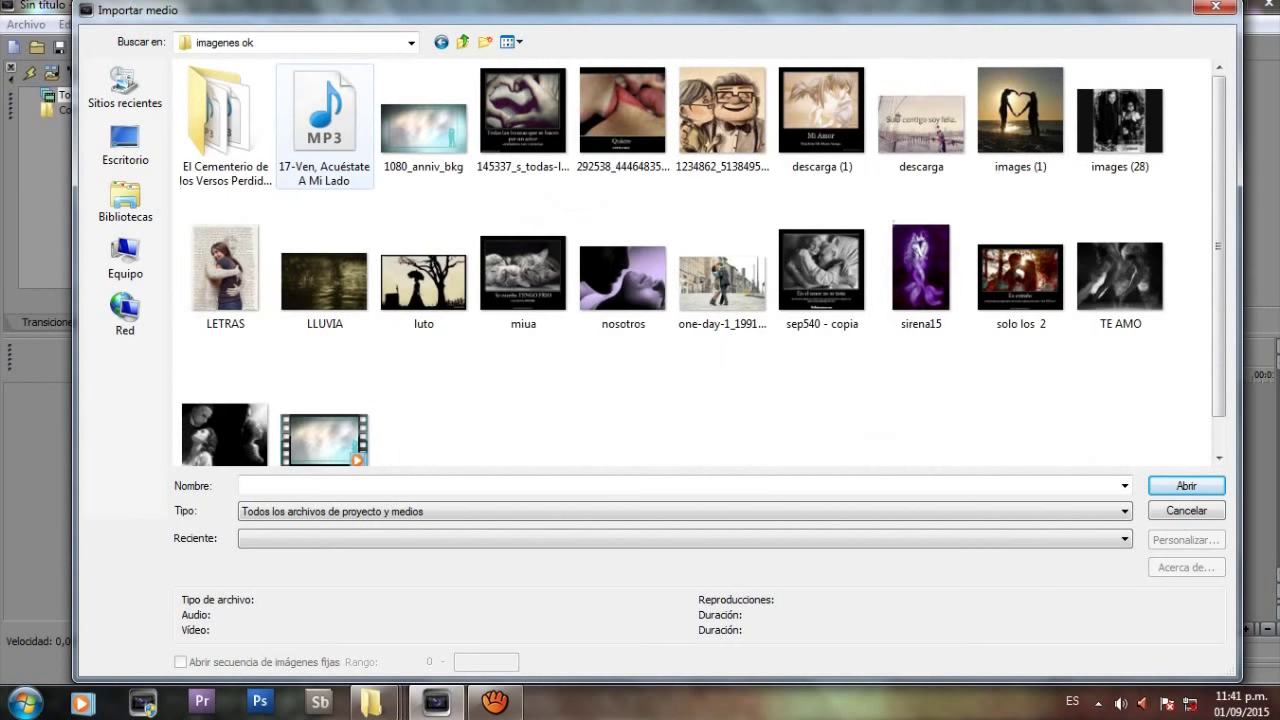
- Import the song, all the loose images and the Video clip from the imagenes ok folder, leaving out its subfolder
{"action": "scroll", "coordinate": [702, 263], "scroll_direction": "down", "scroll_amount": 1}
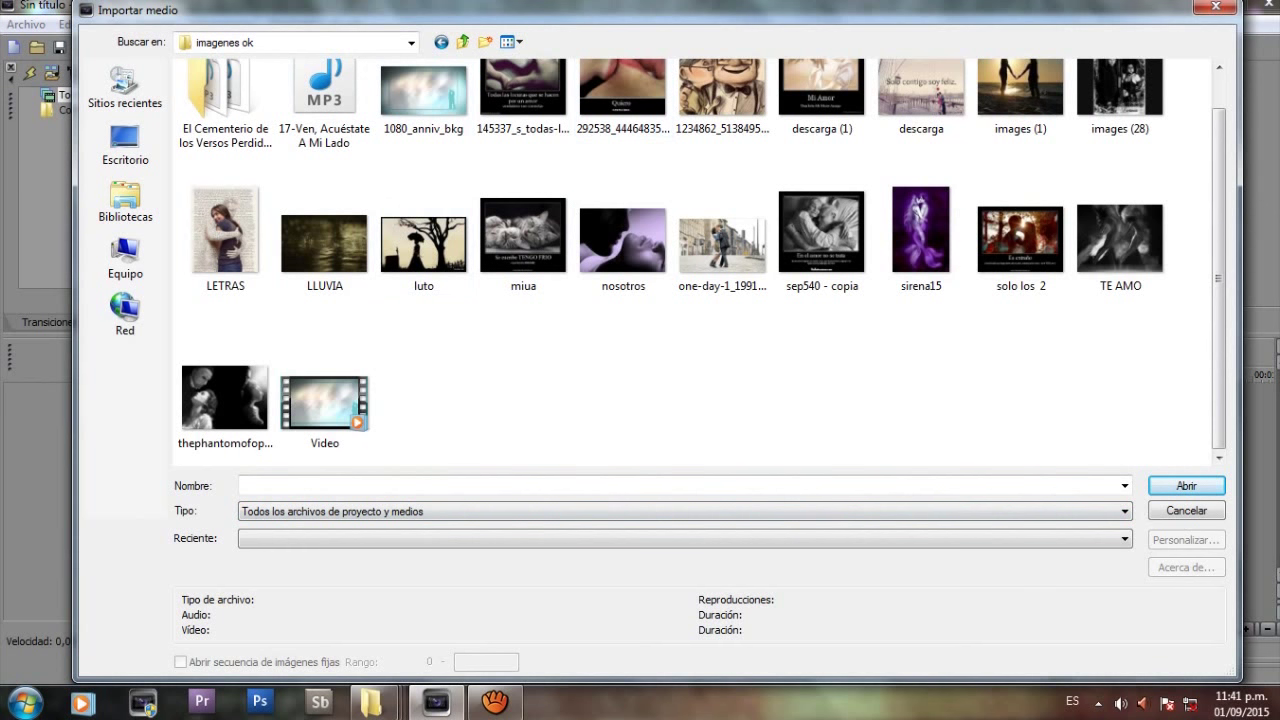
{"action": "left_click_drag", "start_coordinate": [1153, 447], "coordinate": [320, 84]}
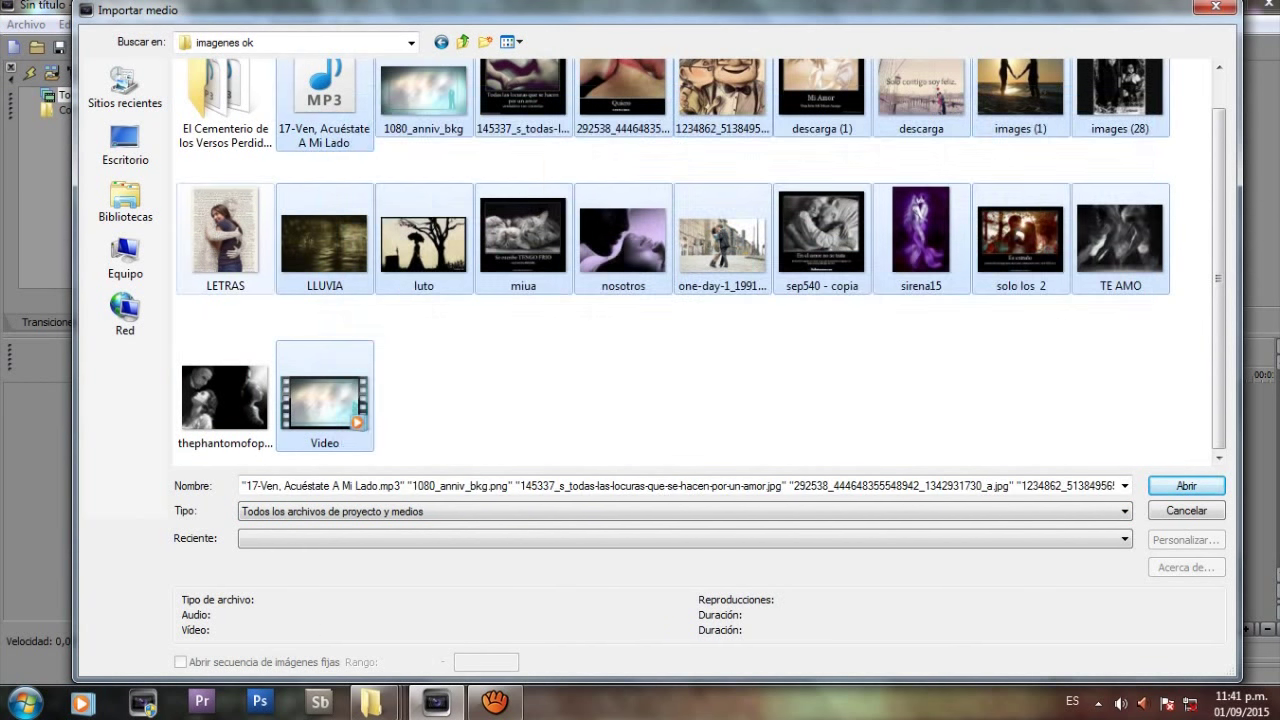
{"action": "left_click", "coordinate": [225, 240], "text": "ctrl"}
{"action": "left_click", "coordinate": [225, 400], "text": "ctrl"}
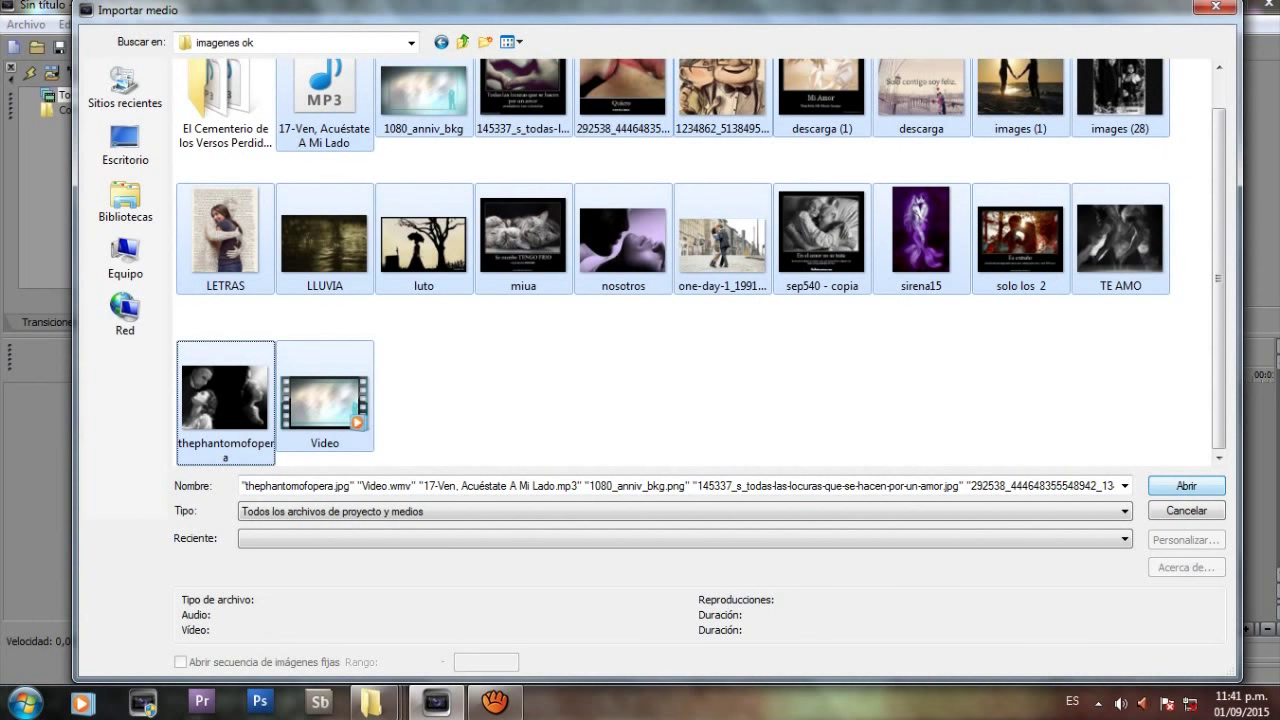
{"action": "key", "text": "Return"}
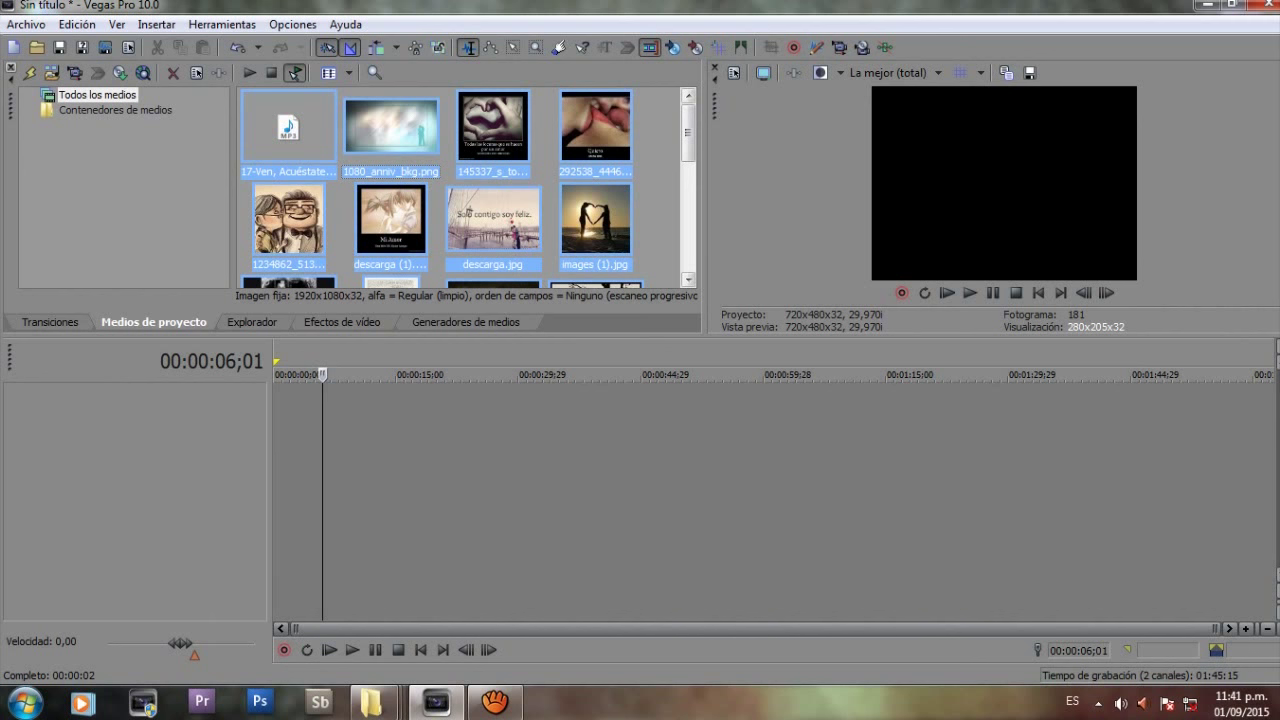
{"action": "left_click", "coordinate": [661, 226]}
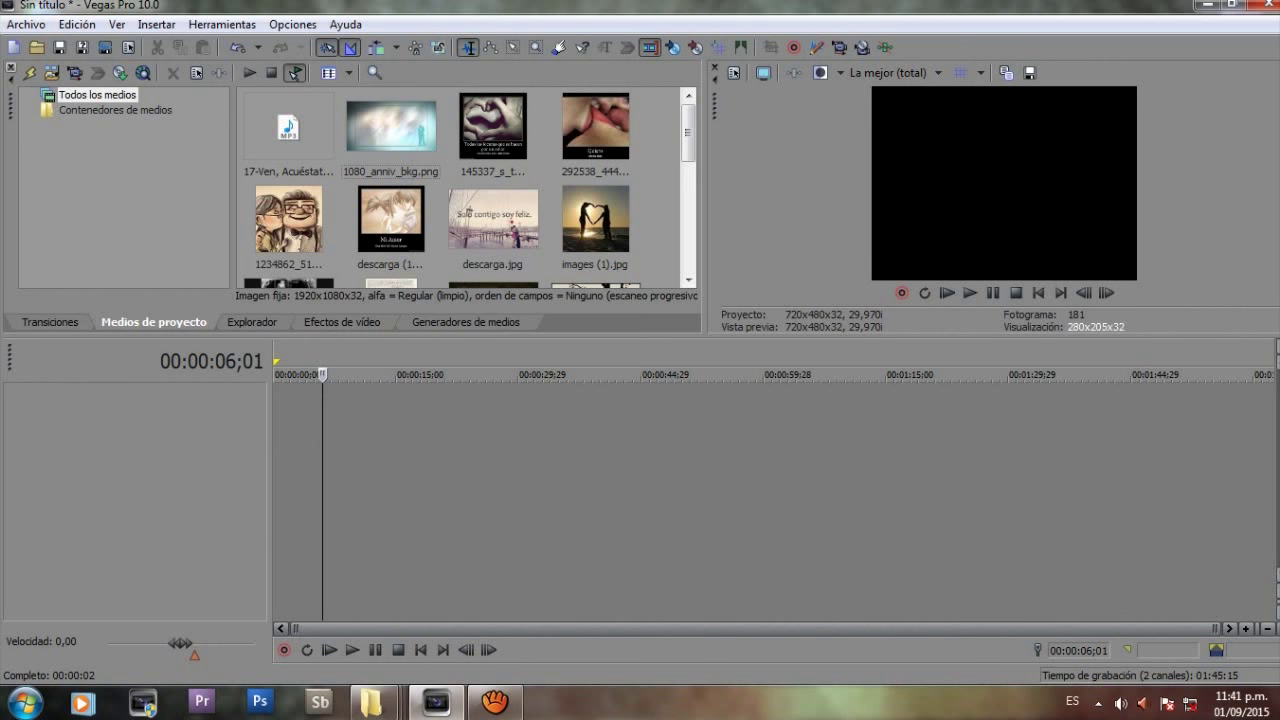
- Insert an audio track and a video track in the empty timeline
{"action": "left_click", "coordinate": [804, 470]}
{"action": "right_click", "coordinate": [538, 442]}
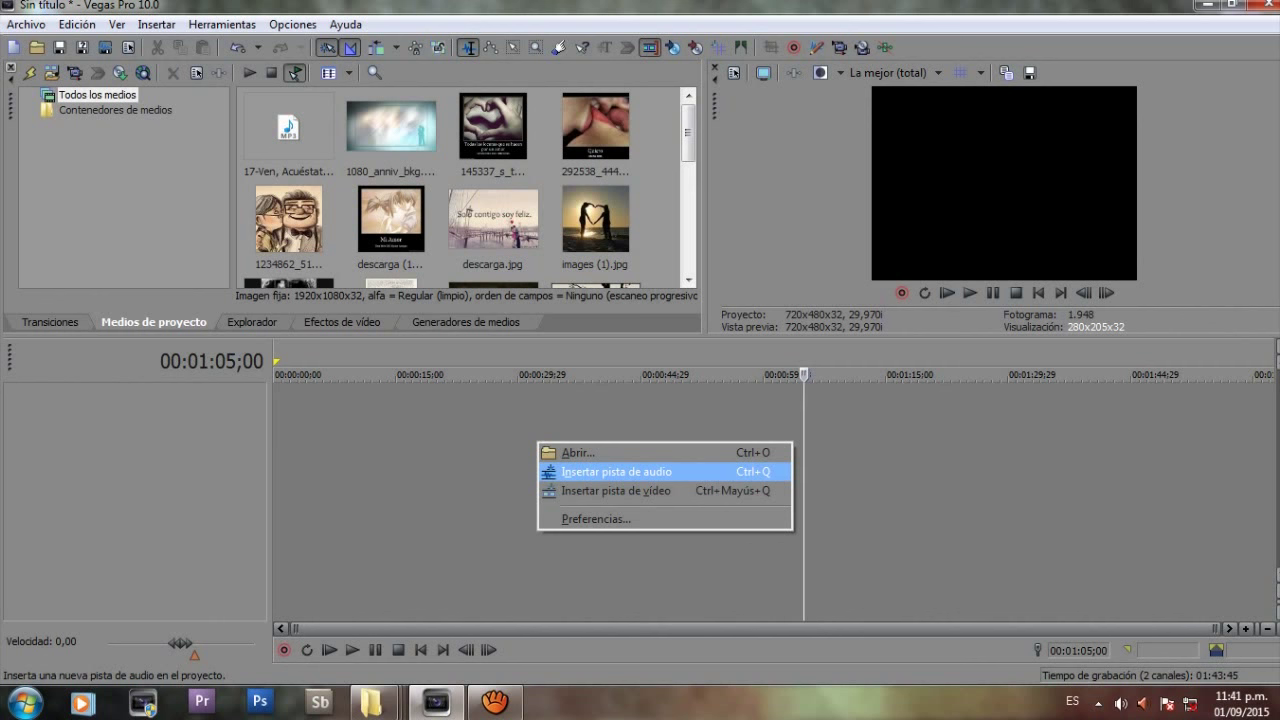
{"action": "left_click", "coordinate": [616, 471]}
{"action": "right_click", "coordinate": [557, 480]}
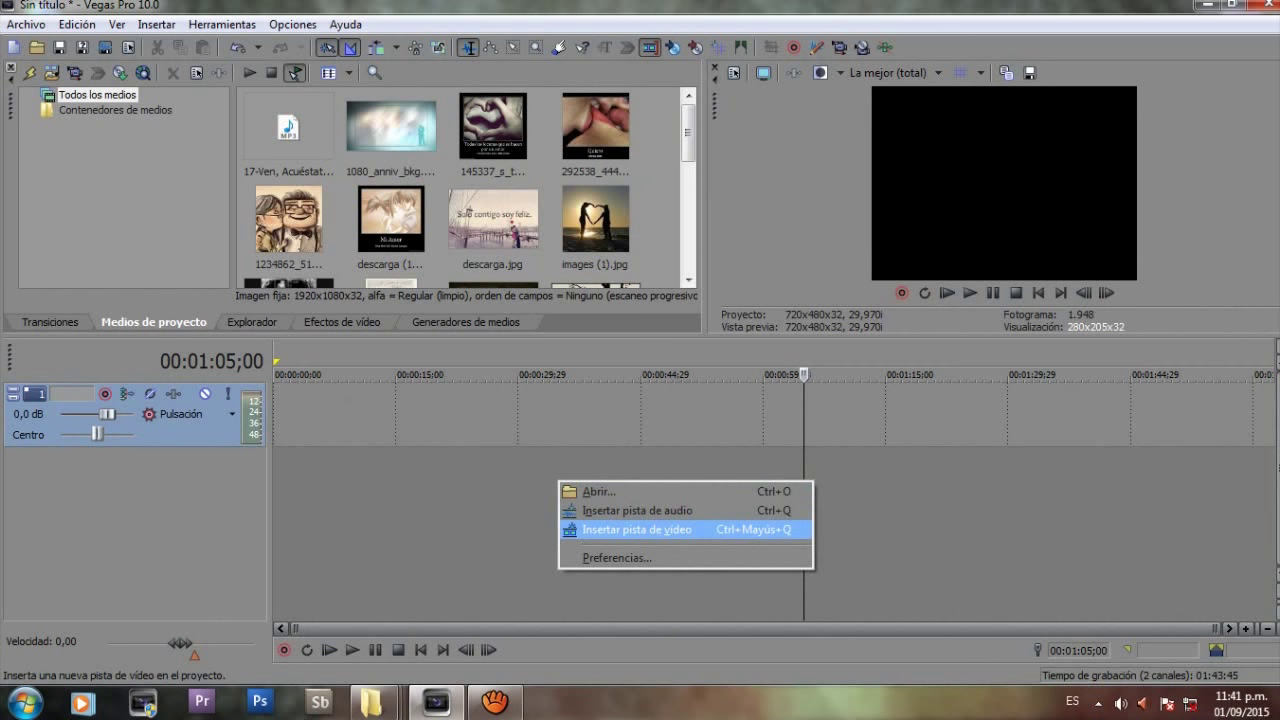
{"action": "left_click", "coordinate": [637, 529]}
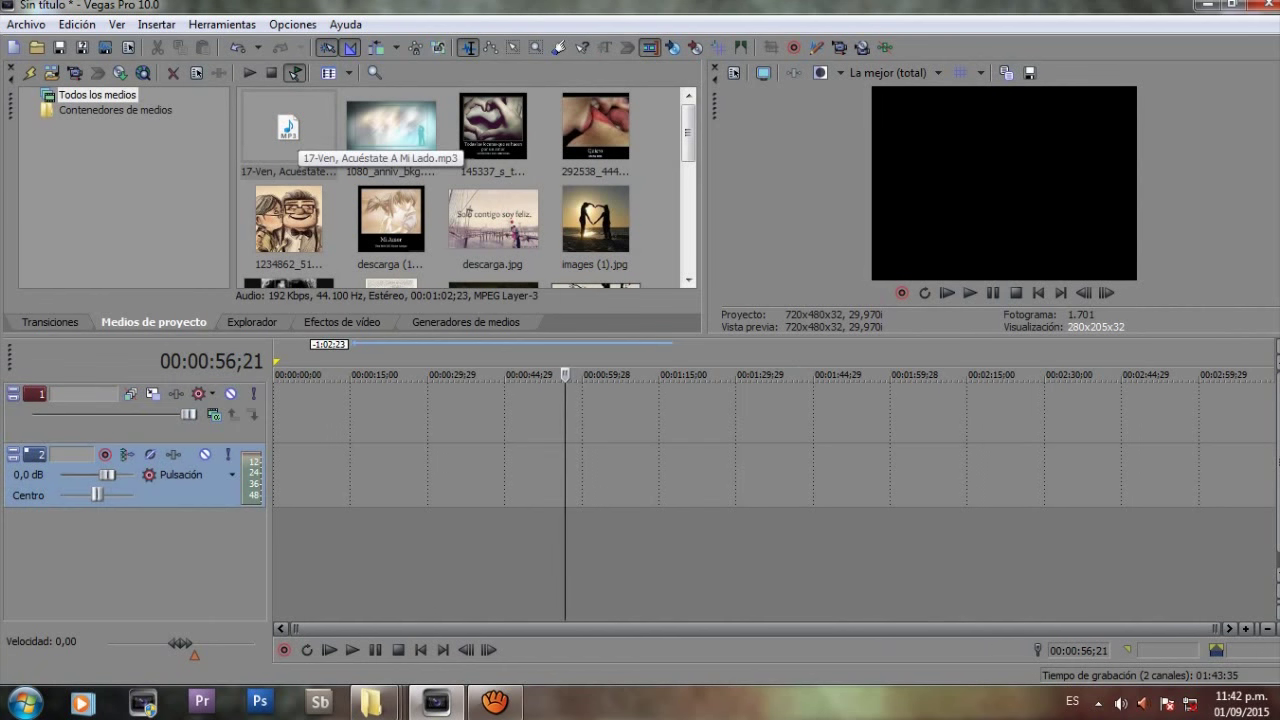
- Place 17-Ven, Acuéstate A Mi Lado.mp3 on the audio track so that it begins at 00:00:00;00
{"action": "left_click_drag", "start_coordinate": [295, 135], "coordinate": [291, 475]}
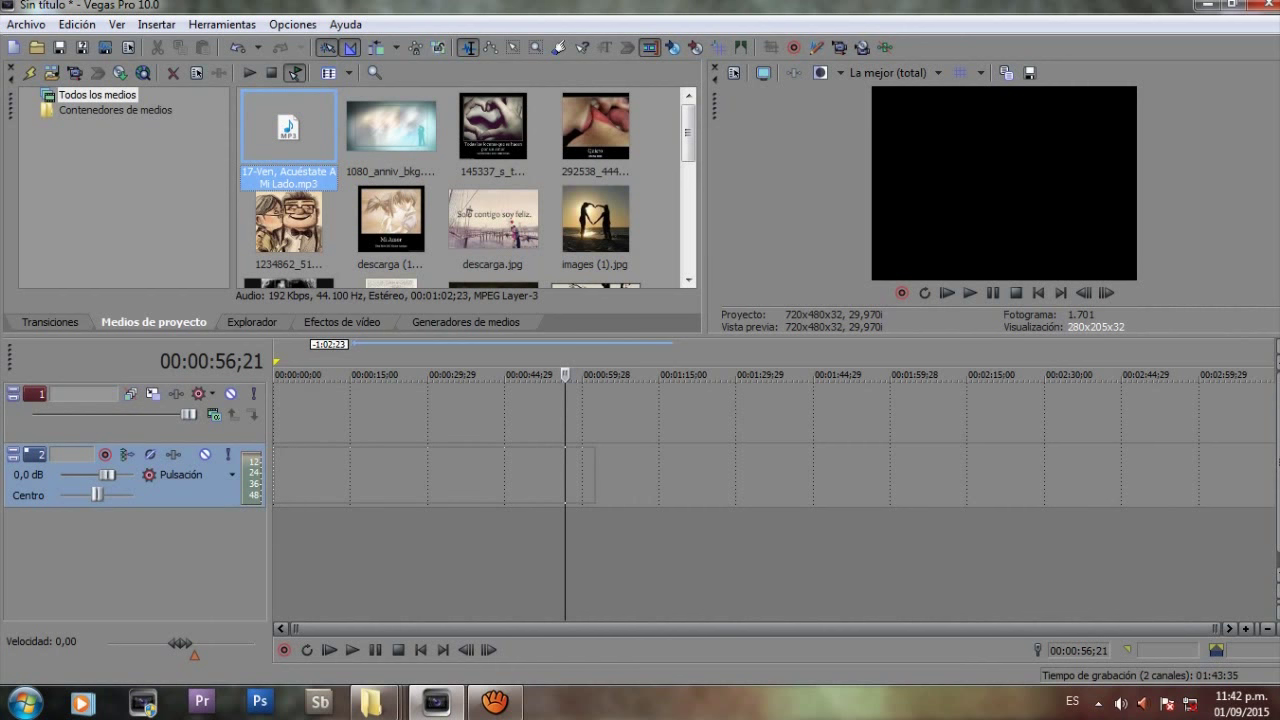
{"action": "left_click_drag", "start_coordinate": [300, 475], "coordinate": [585, 488]}
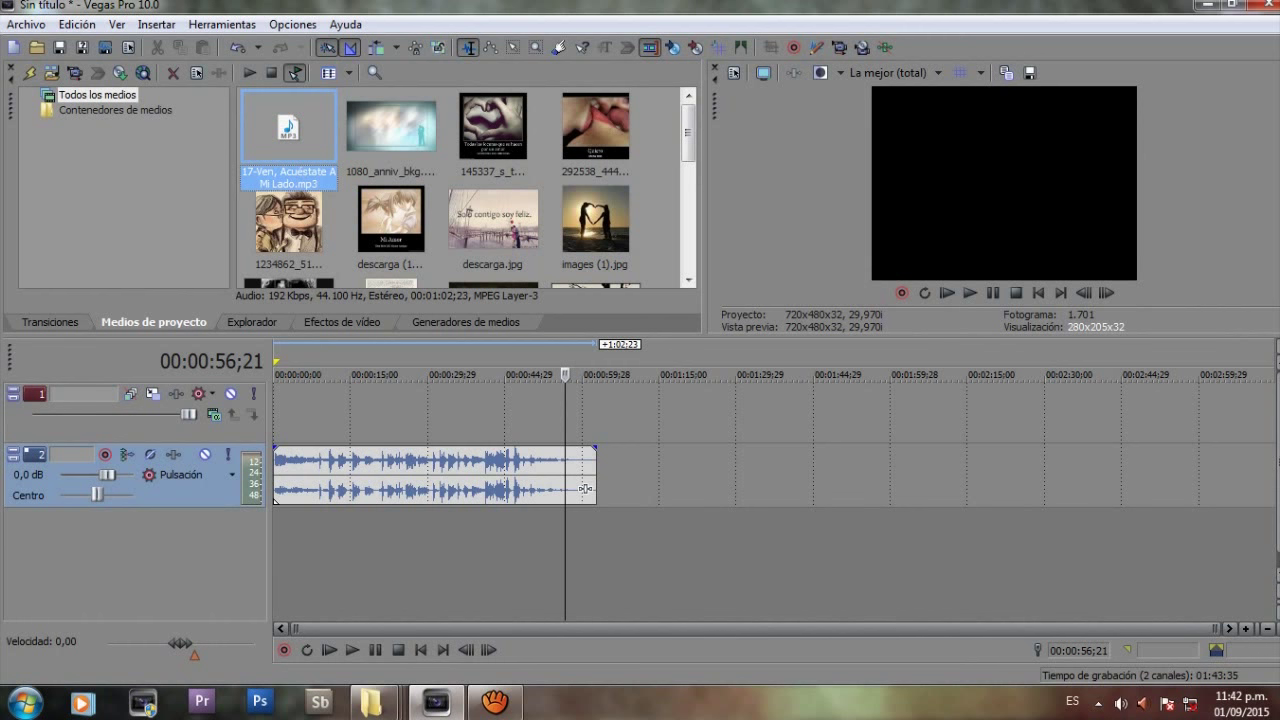
{"action": "left_click", "coordinate": [585, 488]}
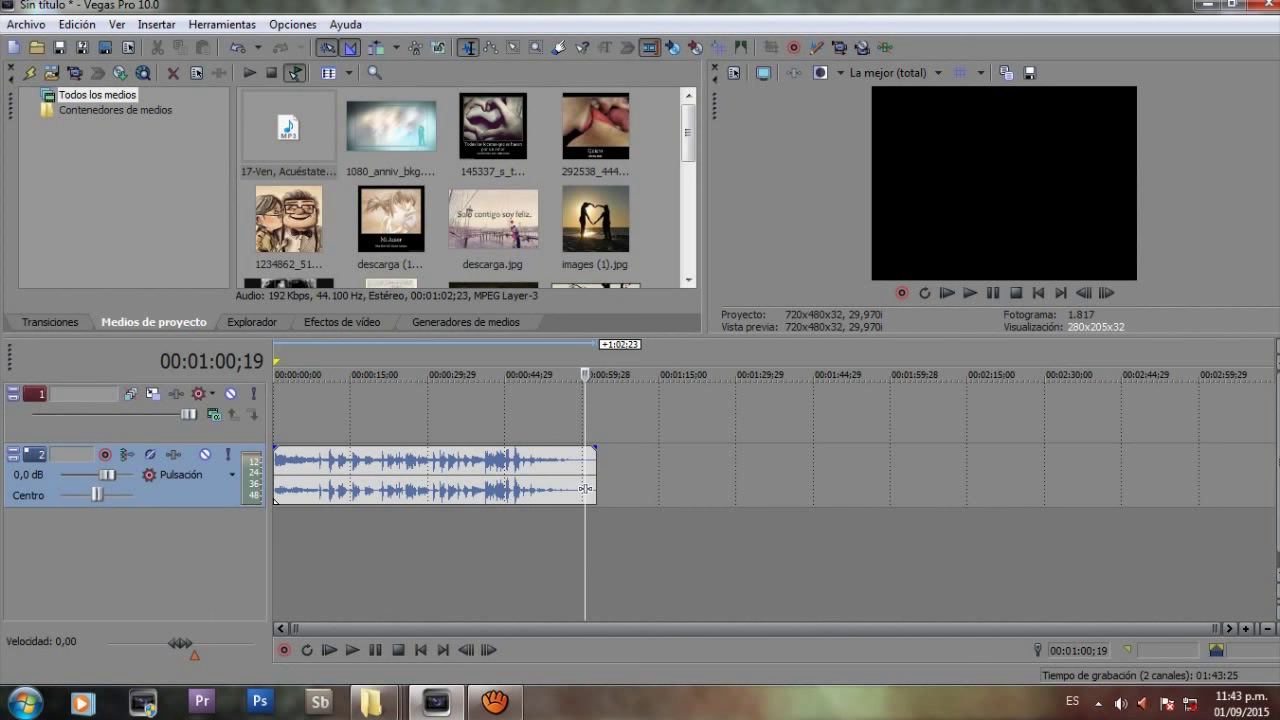
- Play the first seconds of the song and jump to the end of the timeline
{"action": "key", "text": "Home"}
{"action": "key", "text": "space"}
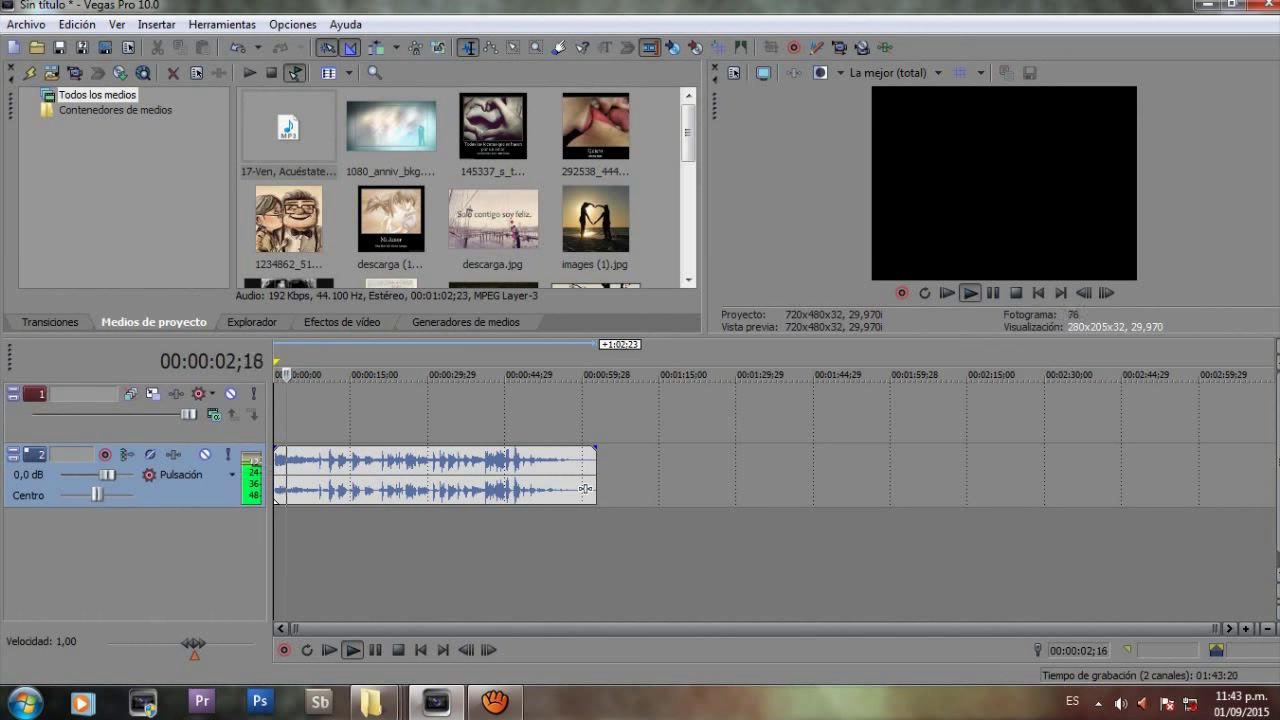
{"action": "key", "text": "space"}
{"action": "key", "text": "End"}
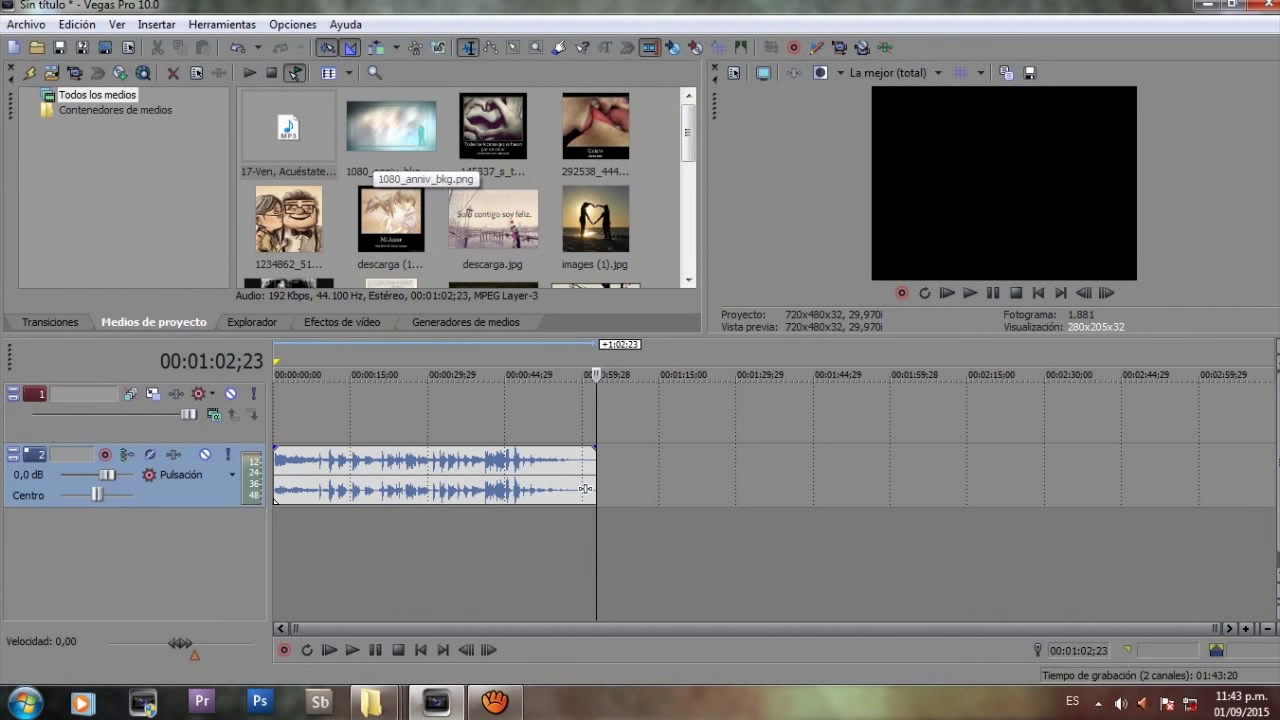
- Place the 1080_anniv_bkg.png image at the start of the video track and enlarge the timeline's time scale
{"action": "left_click", "coordinate": [385, 140]}
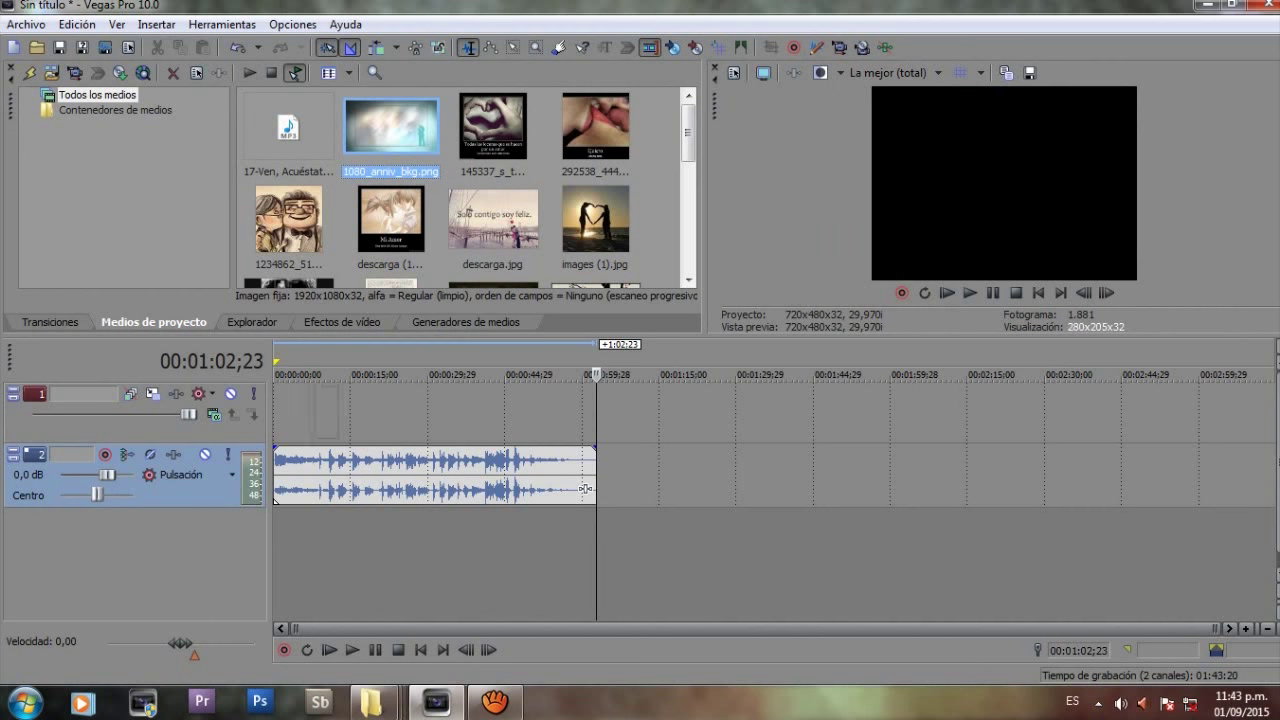
{"action": "left_click_drag", "start_coordinate": [388, 135], "coordinate": [285, 414]}
{"action": "left_click", "coordinate": [282, 414]}
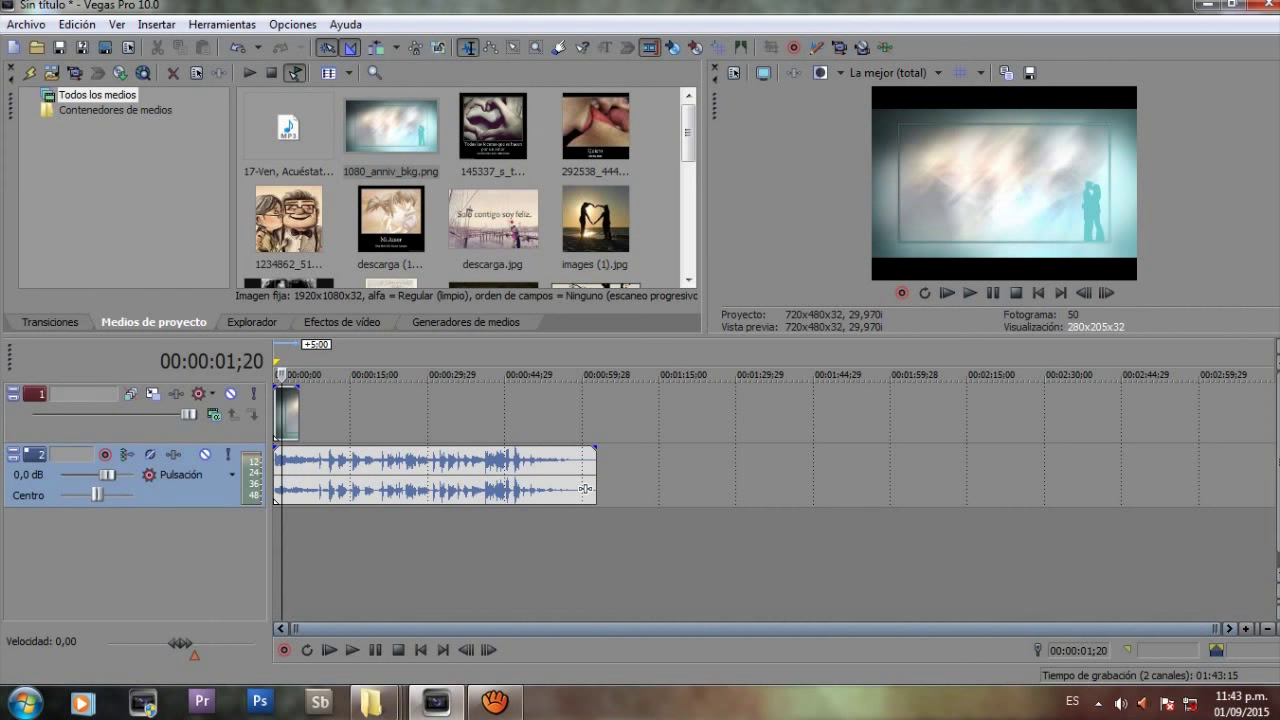
{"action": "left_click_drag", "start_coordinate": [1215, 629], "coordinate": [1008, 629]}
{"action": "scroll", "coordinate": [775, 470], "scroll_direction": "up", "scroll_amount": 10}
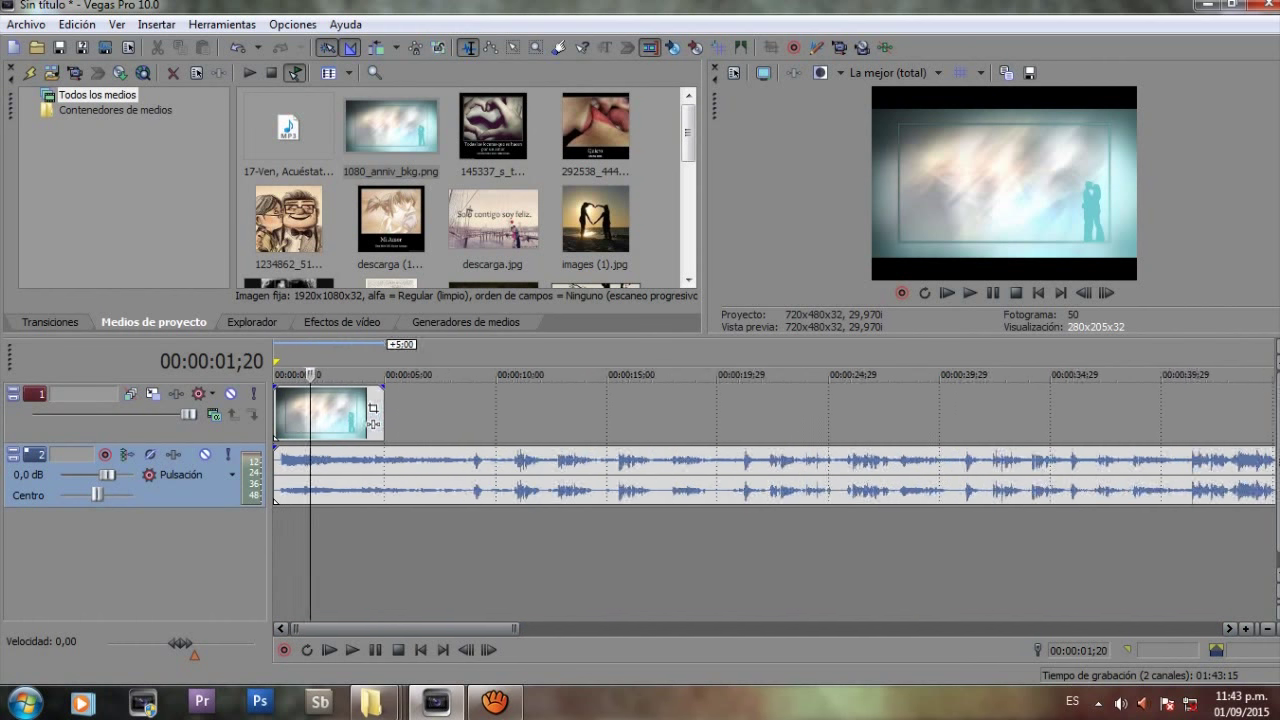
{"action": "scroll", "coordinate": [572, 418], "scroll_direction": "down", "scroll_amount": 1}
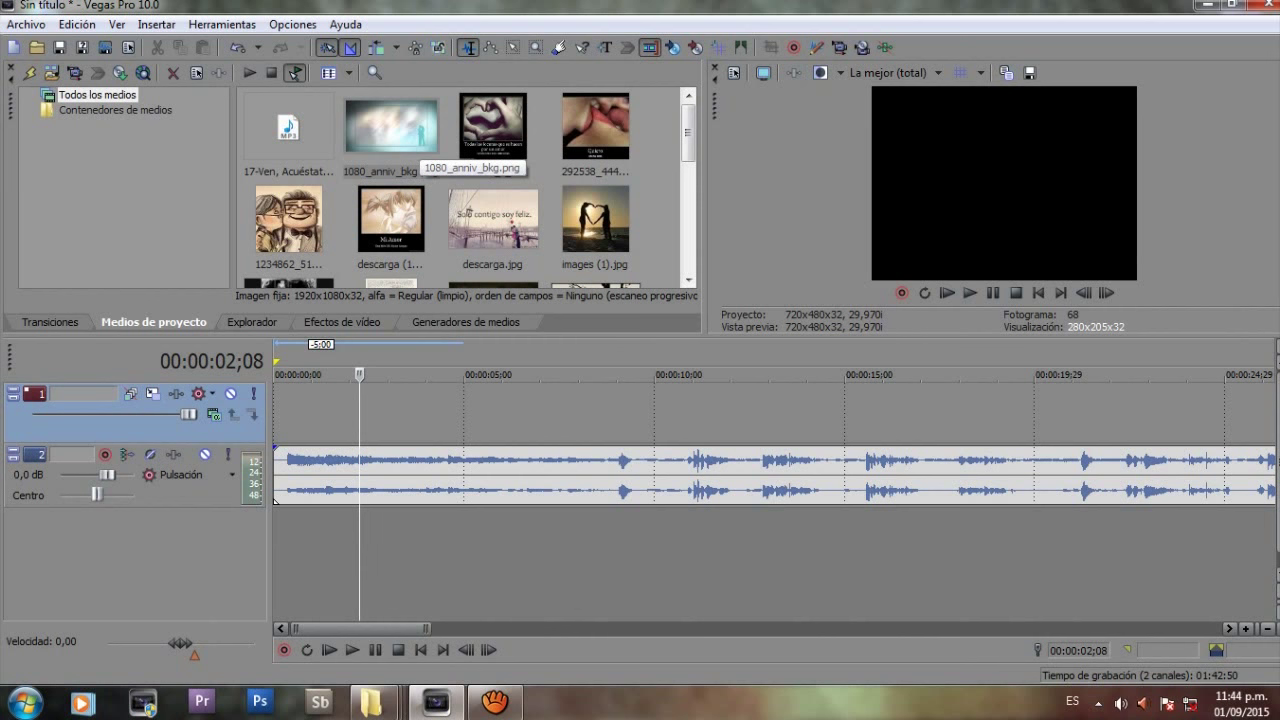
- Put 1080_anniv_bkg.png on the empty video track from 00:00:00;00 and move the cursor to its end at 00:00:05;00
{"action": "left_click_drag", "start_coordinate": [384, 126], "coordinate": [282, 412]}
{"action": "left_click_drag", "start_coordinate": [370, 413], "coordinate": [372, 414]}
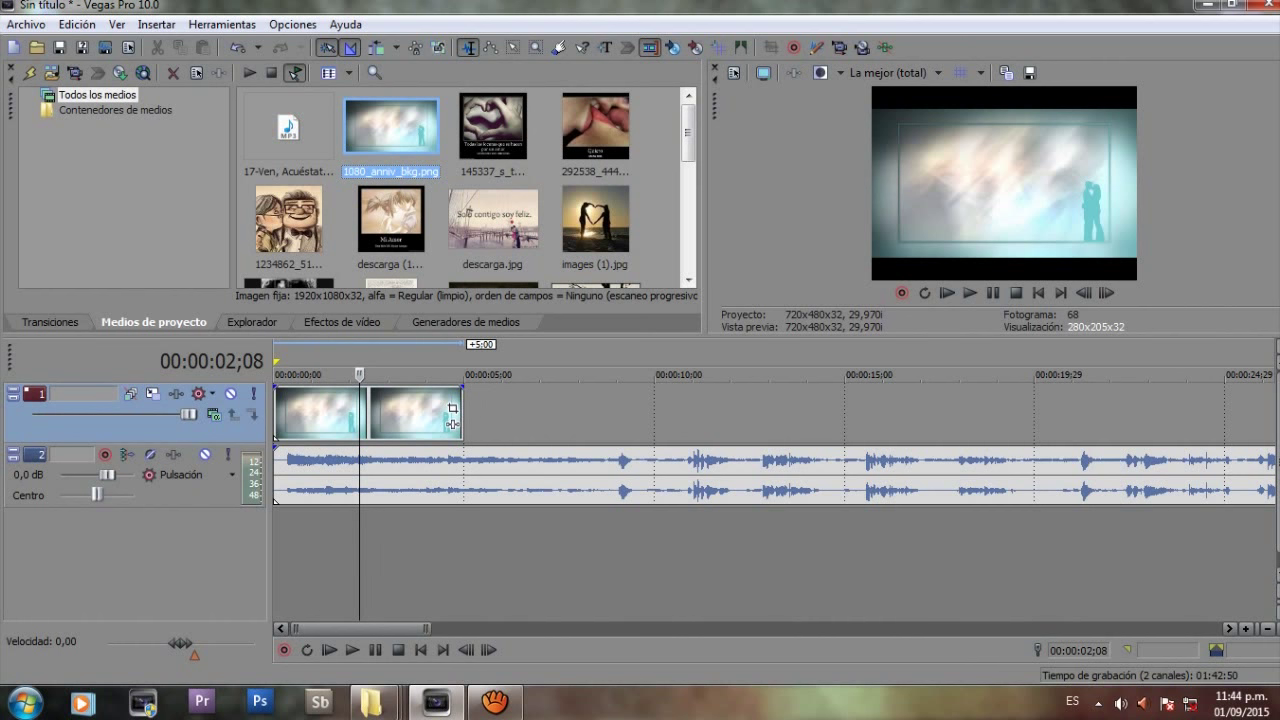
{"action": "left_click", "coordinate": [275, 375]}
{"action": "left_click", "coordinate": [349, 375]}
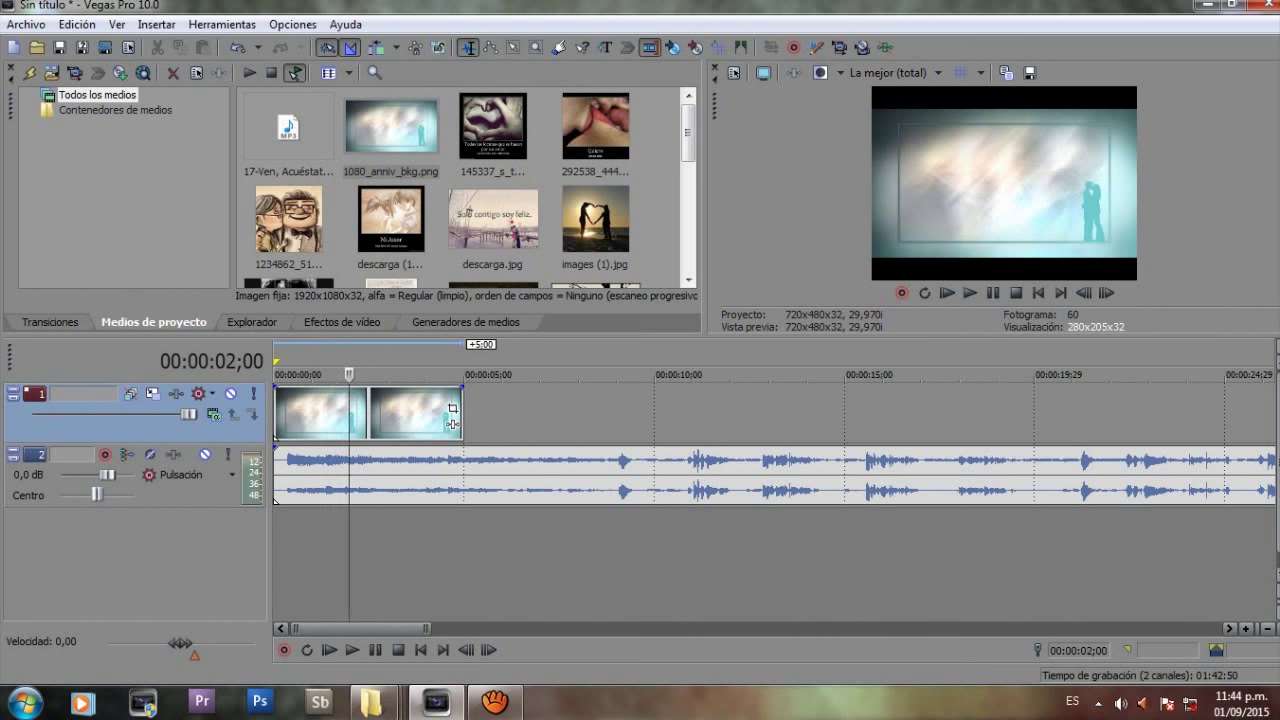
{"action": "left_click", "coordinate": [463, 375]}
{"action": "scroll", "coordinate": [463, 420], "scroll_direction": "down", "scroll_amount": 5}
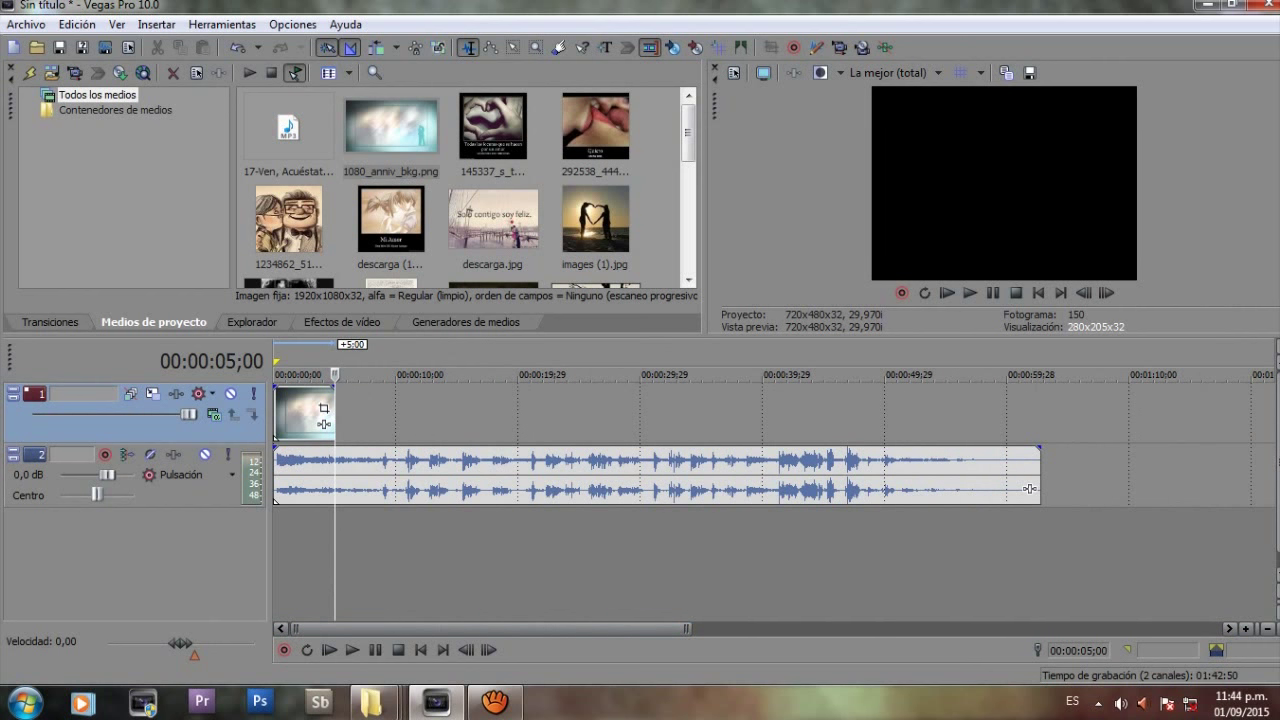
- Stretch the background image on the video track until it ends together with the song
{"action": "left_click", "coordinate": [333, 412]}
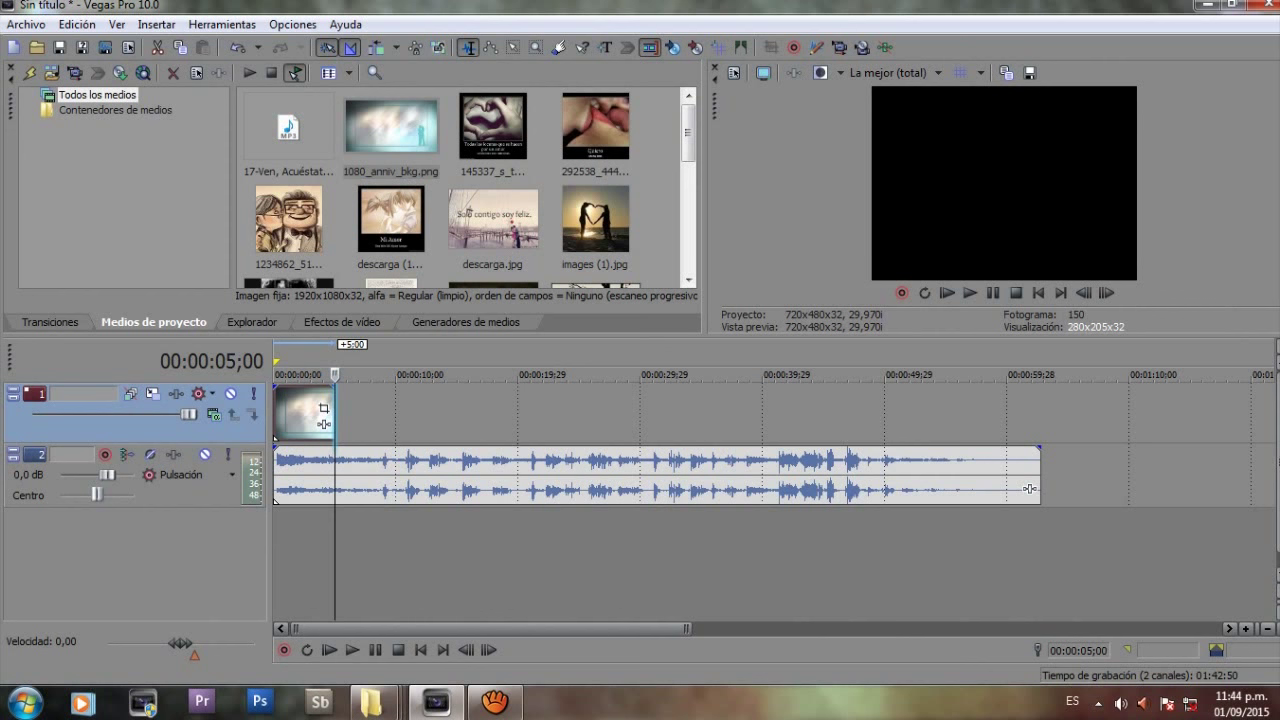
{"action": "left_click_drag", "start_coordinate": [335, 412], "coordinate": [858, 412]}
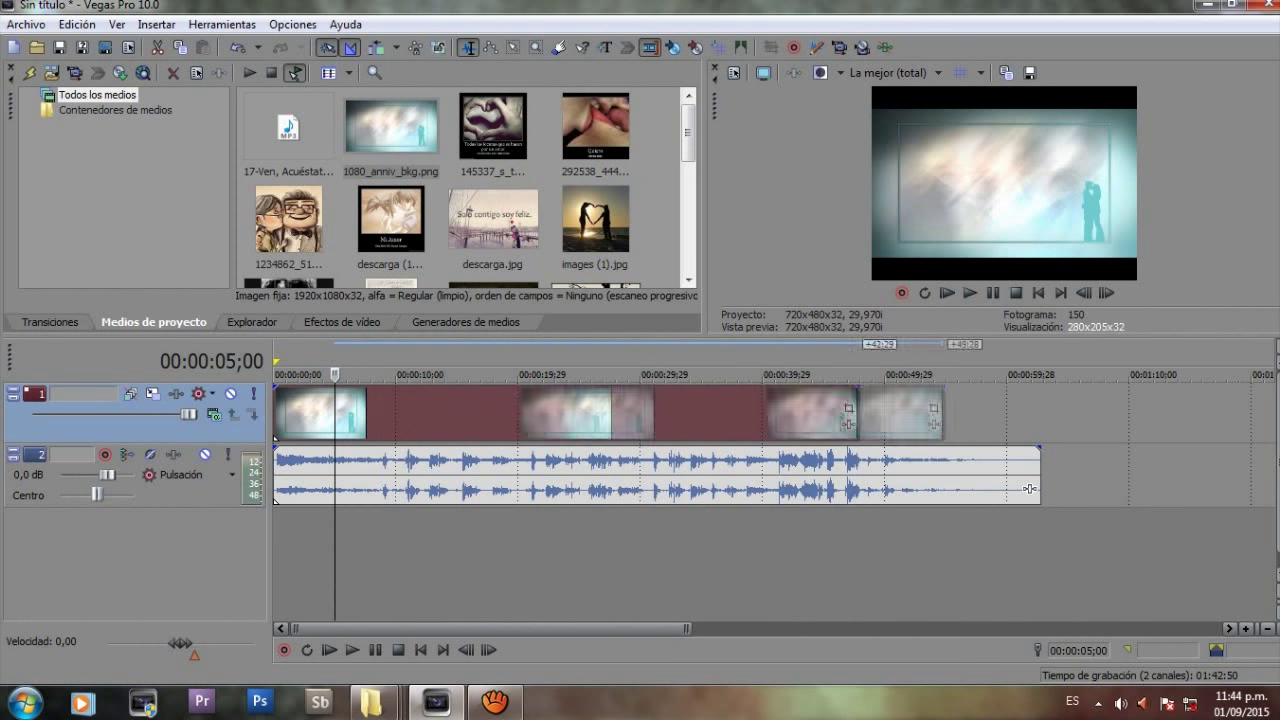
{"action": "key", "text": "ctrl+z"}
{"action": "key", "text": "ctrl+z"}
{"action": "left_click_drag", "start_coordinate": [513, 423], "coordinate": [1029, 423]}
{"action": "left_click", "coordinate": [567, 545]}
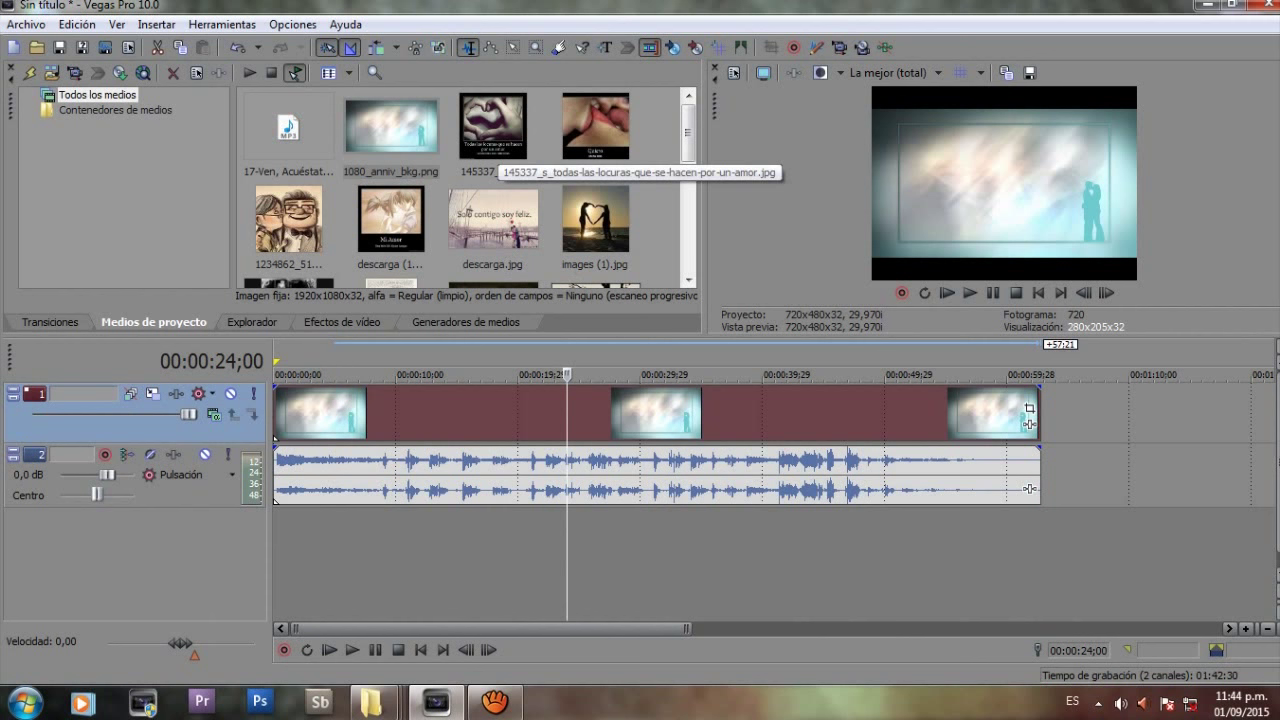
- Add the 145337_s_todas-las-locuras image on a new video track above the background, starting at 00:00:00;28 with a short fade-in
{"action": "left_click_drag", "start_coordinate": [497, 155], "coordinate": [416, 423]}
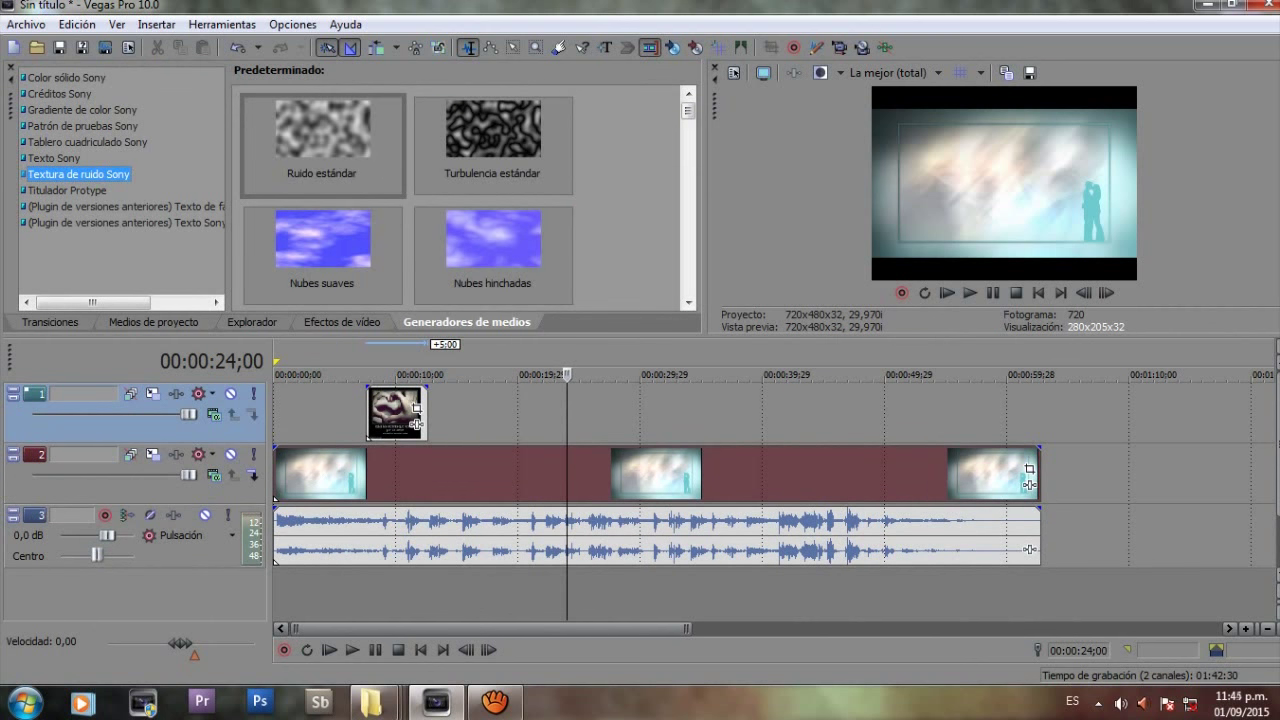
{"action": "left_click", "coordinate": [153, 322]}
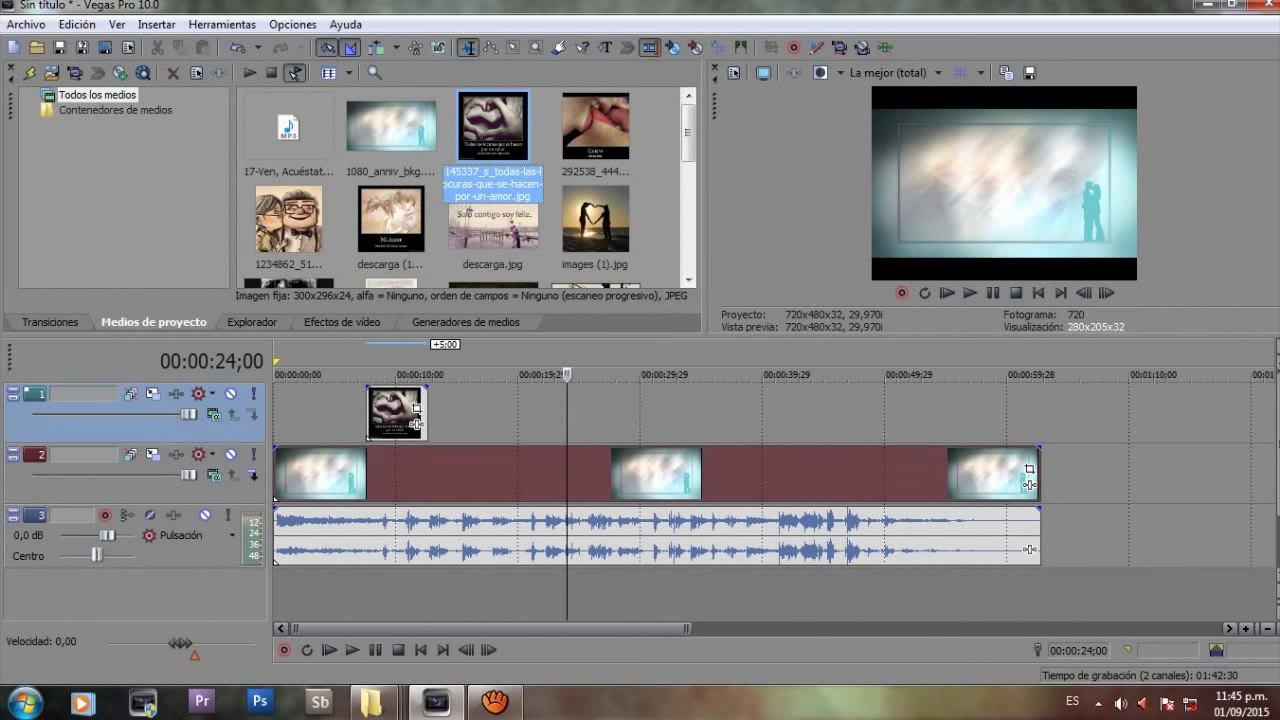
{"action": "left_click_drag", "start_coordinate": [416, 423], "coordinate": [344, 424]}
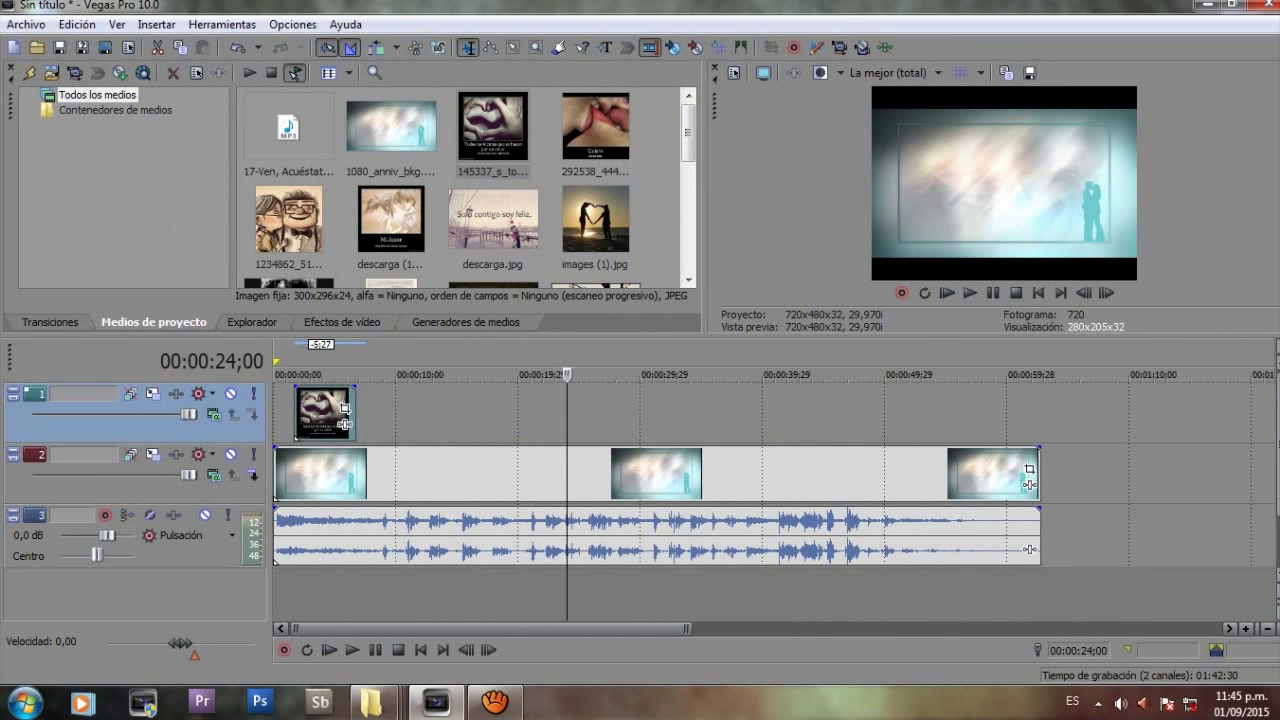
{"action": "key", "text": "space"}
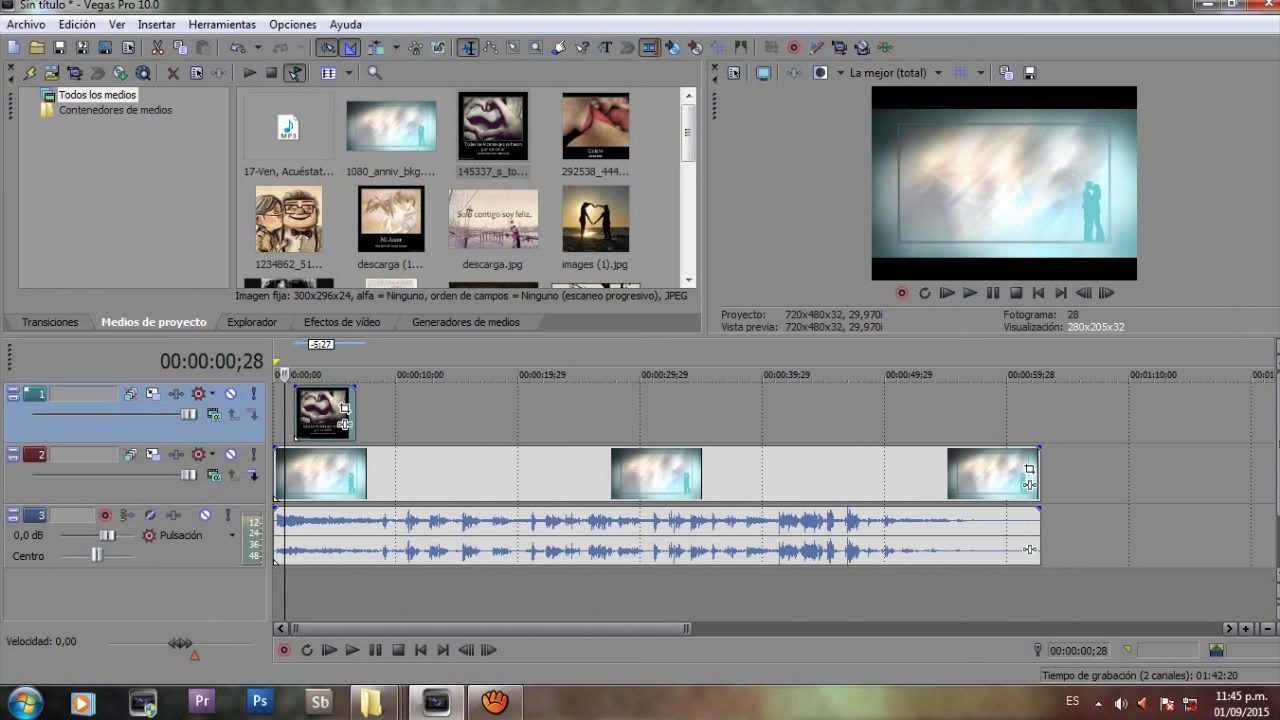
{"action": "left_click_drag", "start_coordinate": [344, 424], "coordinate": [335, 424]}
{"action": "left_click_drag", "start_coordinate": [287, 388], "coordinate": [292, 388]}
- Append the kiss image 292538, the cartoon couple image 1234862 and descarga (1).jpg end to end after the first image
{"action": "left_click_drag", "start_coordinate": [595, 128], "coordinate": [462, 390]}
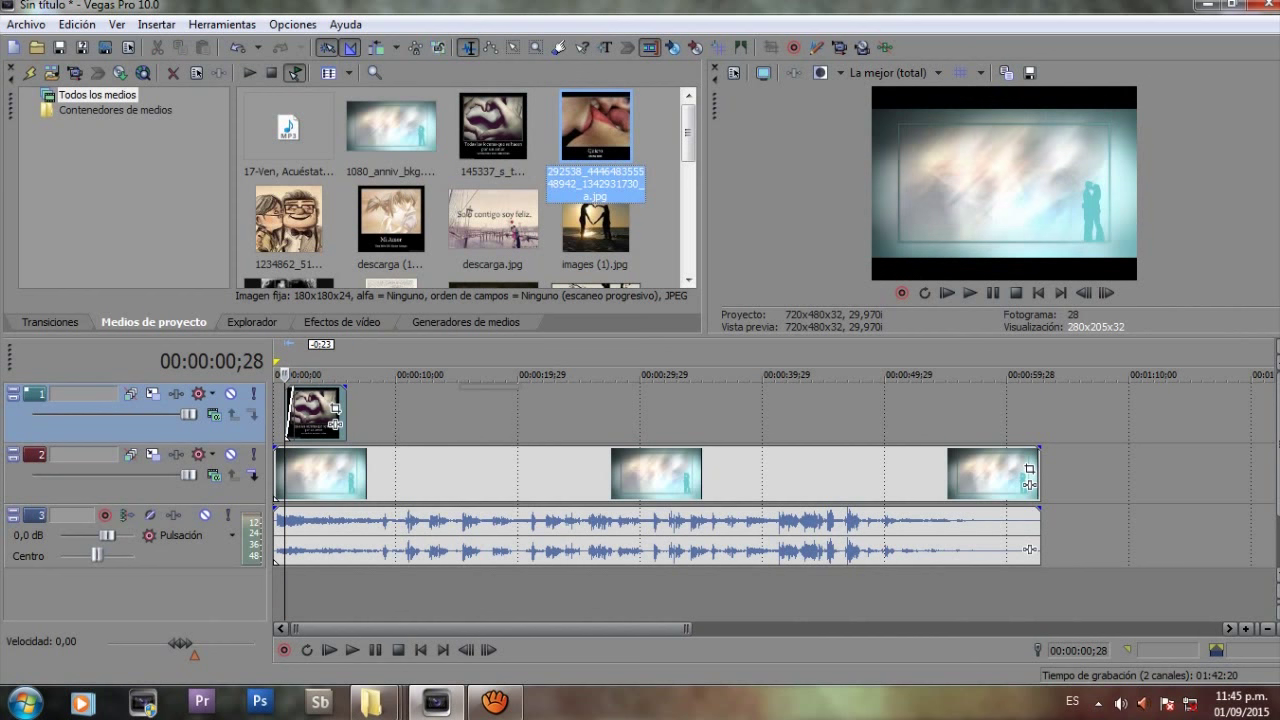
{"action": "left_click_drag", "start_coordinate": [361, 412], "coordinate": [347, 412]}
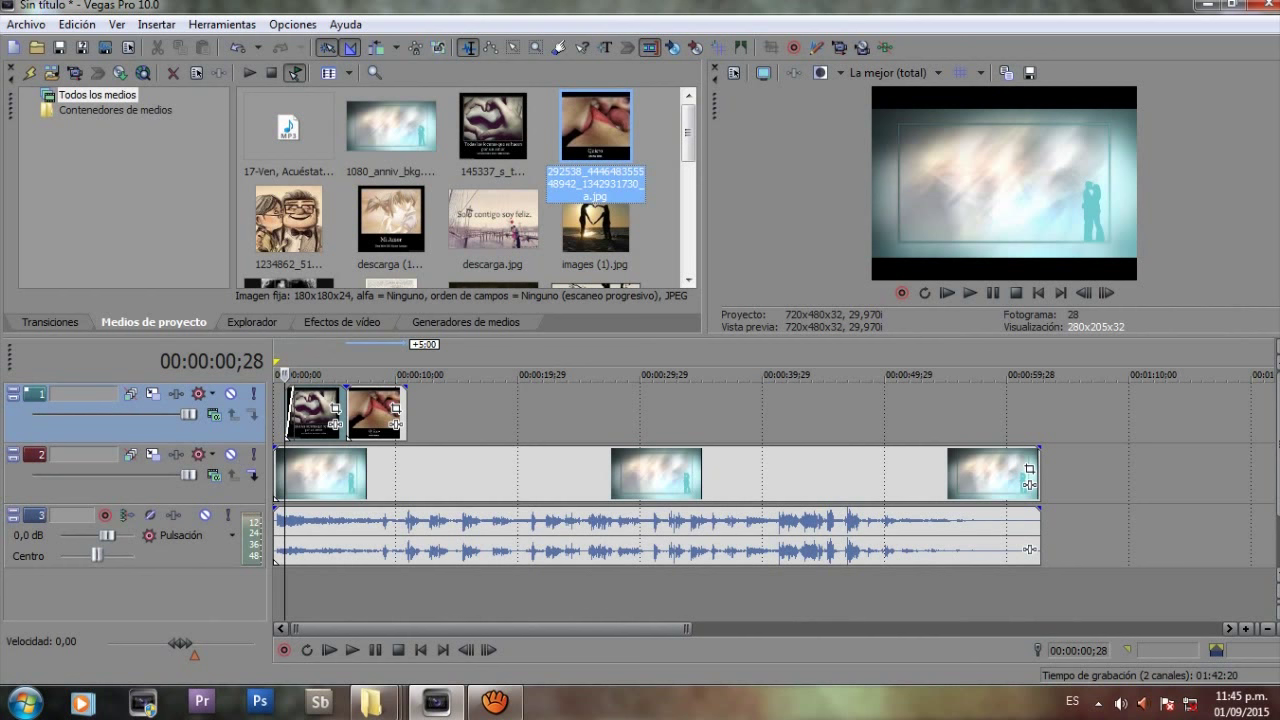
{"action": "left_click_drag", "start_coordinate": [688, 132], "coordinate": [688, 152]}
{"action": "left_click_drag", "start_coordinate": [289, 155], "coordinate": [408, 412]}
{"action": "left_click", "coordinate": [391, 155]}
{"action": "left_click_drag", "start_coordinate": [391, 155], "coordinate": [469, 412]}
- Continue the image sequence on the upper track with descarga, images (1), images (28), LETRAS and LLUVIA
{"action": "left_click_drag", "start_coordinate": [493, 155], "coordinate": [591, 412]}
{"action": "left_click", "coordinate": [595, 155]}
{"action": "left_click_drag", "start_coordinate": [289, 246], "coordinate": [652, 412]}
{"action": "left_click_drag", "start_coordinate": [396, 244], "coordinate": [713, 412]}
{"action": "left_click_drag", "start_coordinate": [493, 246], "coordinate": [812, 413]}
- Append the miua, one-day-1, solo los 2 and thephantomofopera images, and trim the last one to the end of the song
{"action": "scroll", "coordinate": [470, 185], "scroll_direction": "down", "scroll_amount": 5}
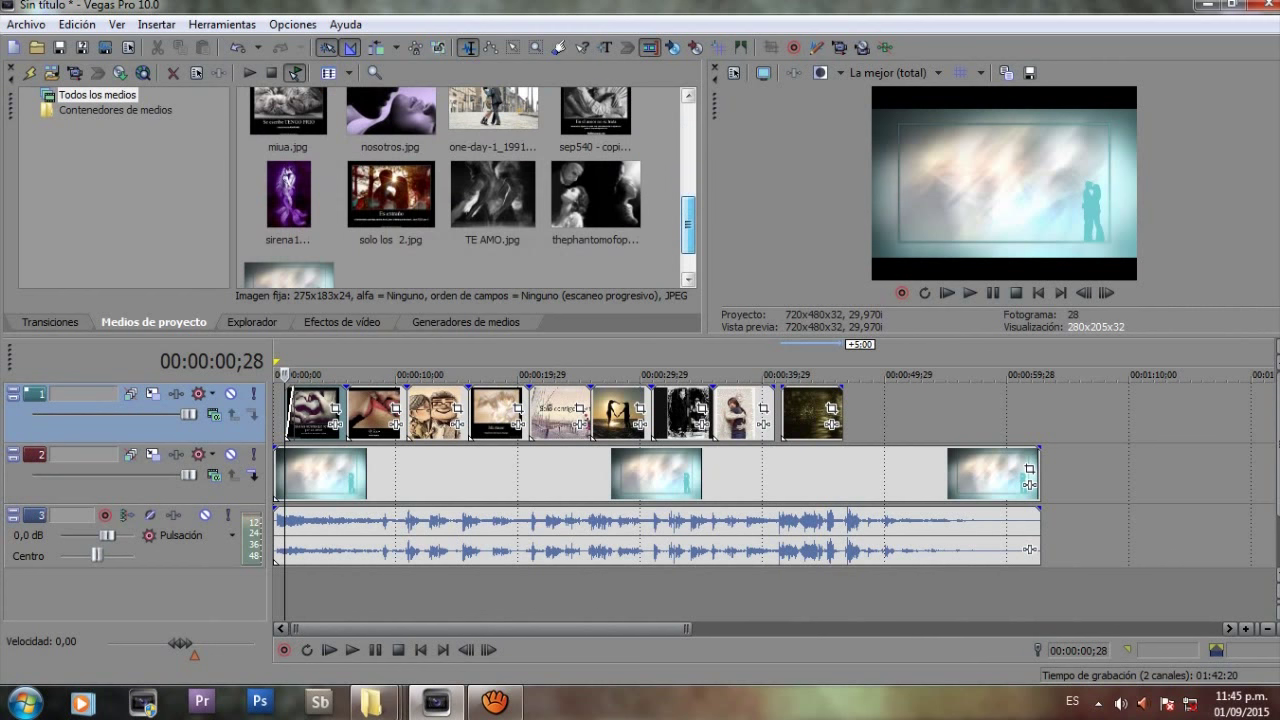
{"action": "left_click_drag", "start_coordinate": [288, 125], "coordinate": [863, 413]}
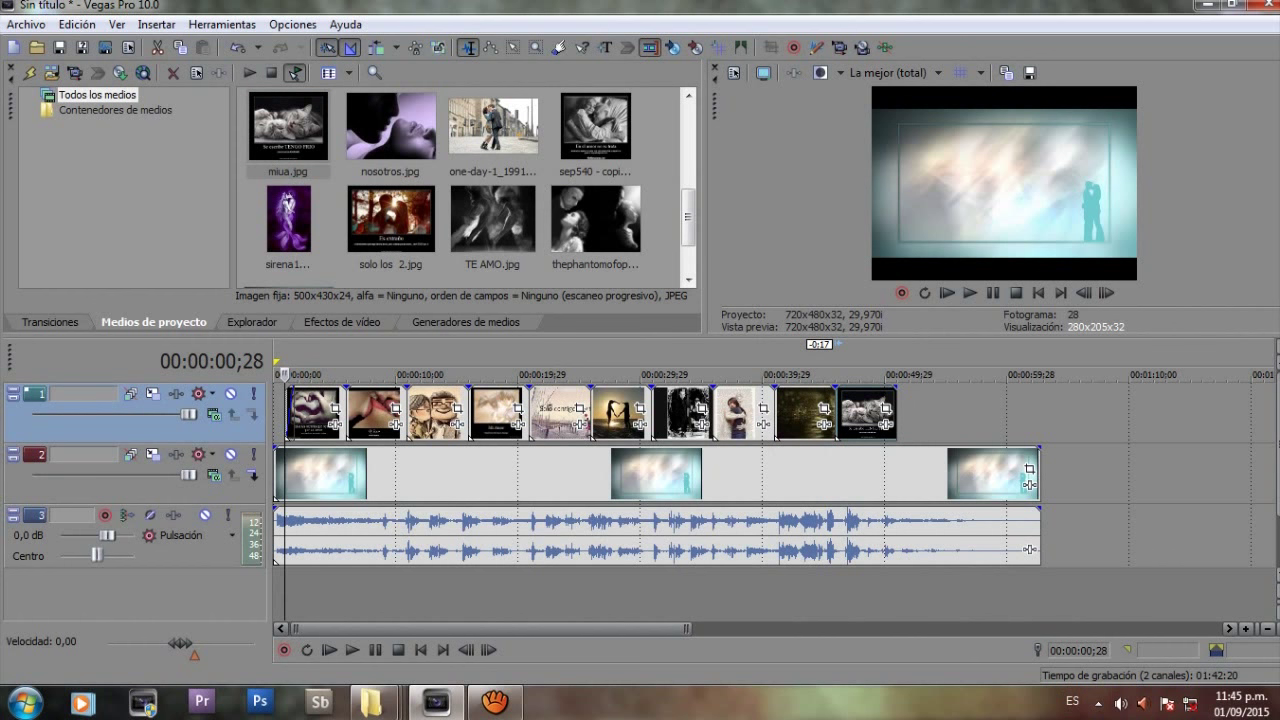
{"action": "left_click_drag", "start_coordinate": [867, 413], "coordinate": [895, 413]}
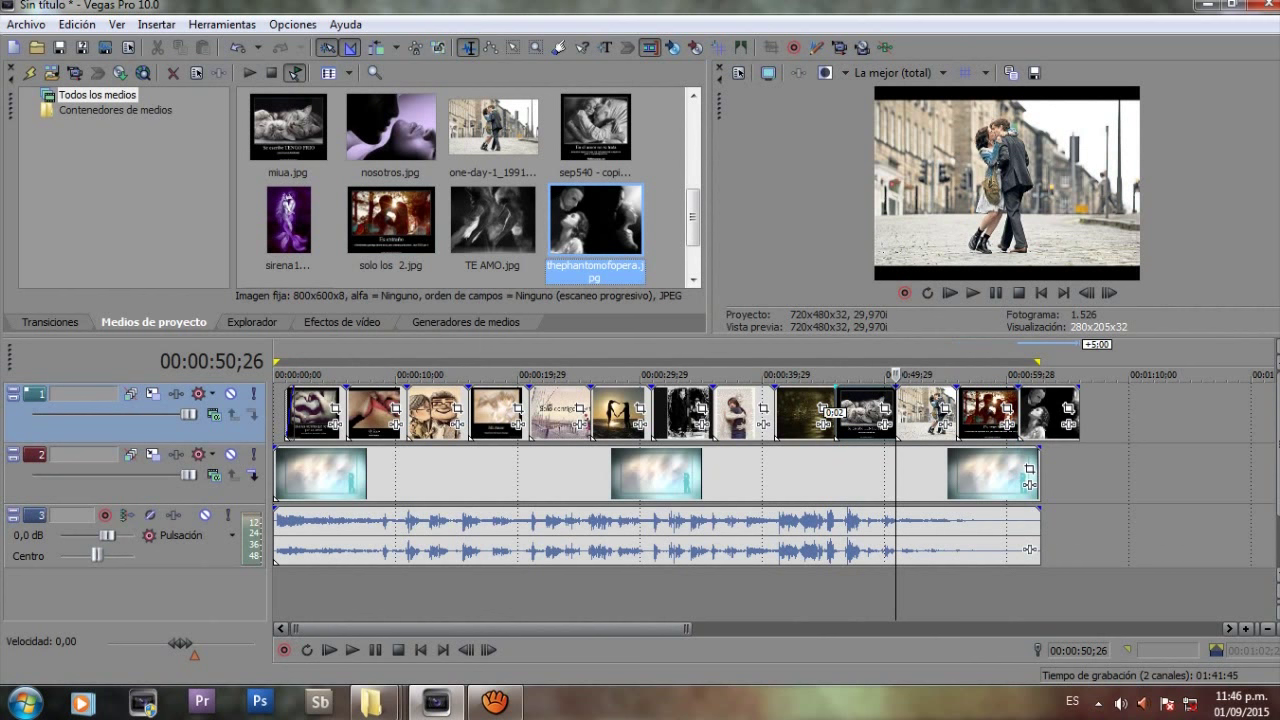
{"action": "left_click_drag", "start_coordinate": [1078, 412], "coordinate": [1040, 412]}
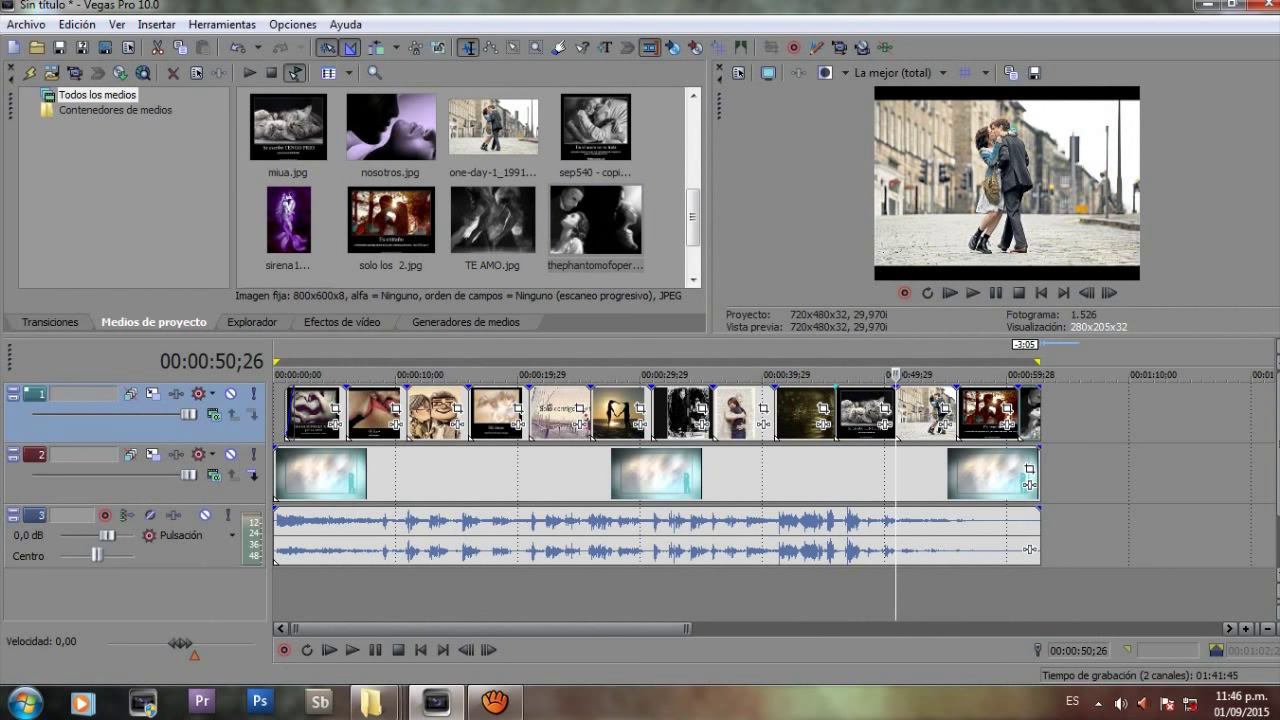
- Shrink the first image, 145337_s_todas-las-locuras, with Pan/Crop so it fits inside the frame of the background
{"action": "left_click", "coordinate": [302, 374]}
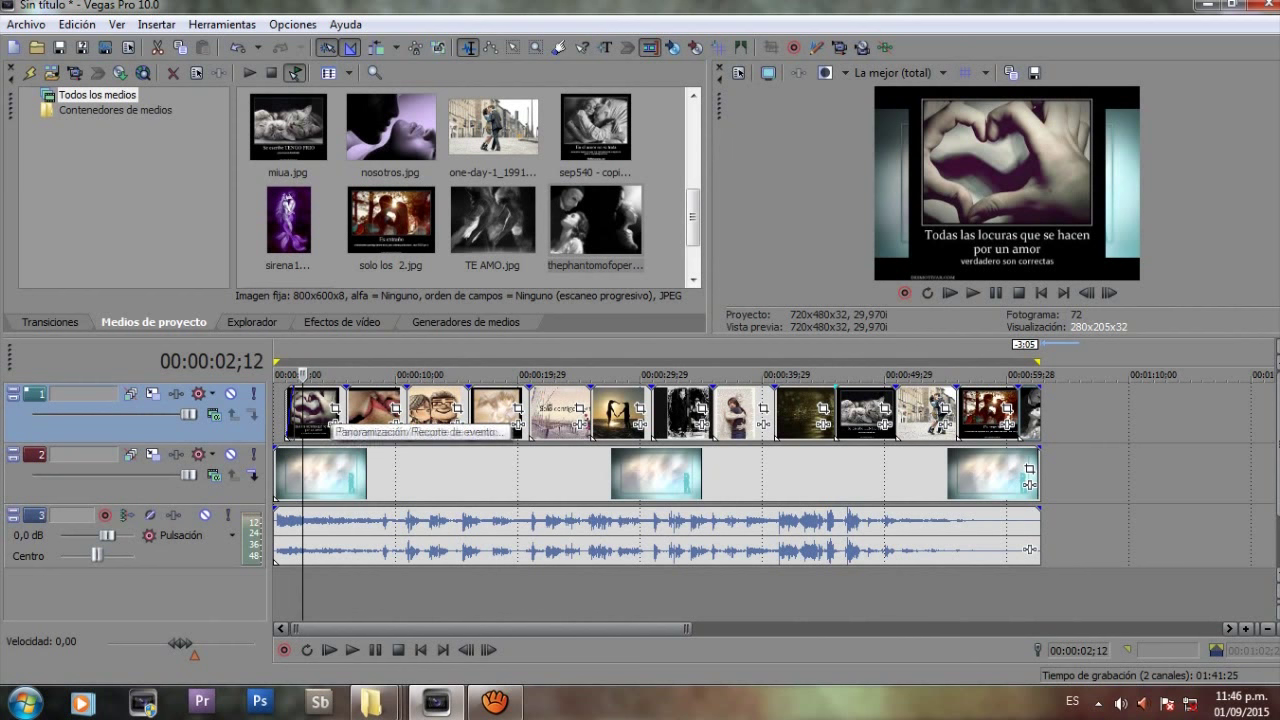
{"action": "left_click", "coordinate": [335, 409]}
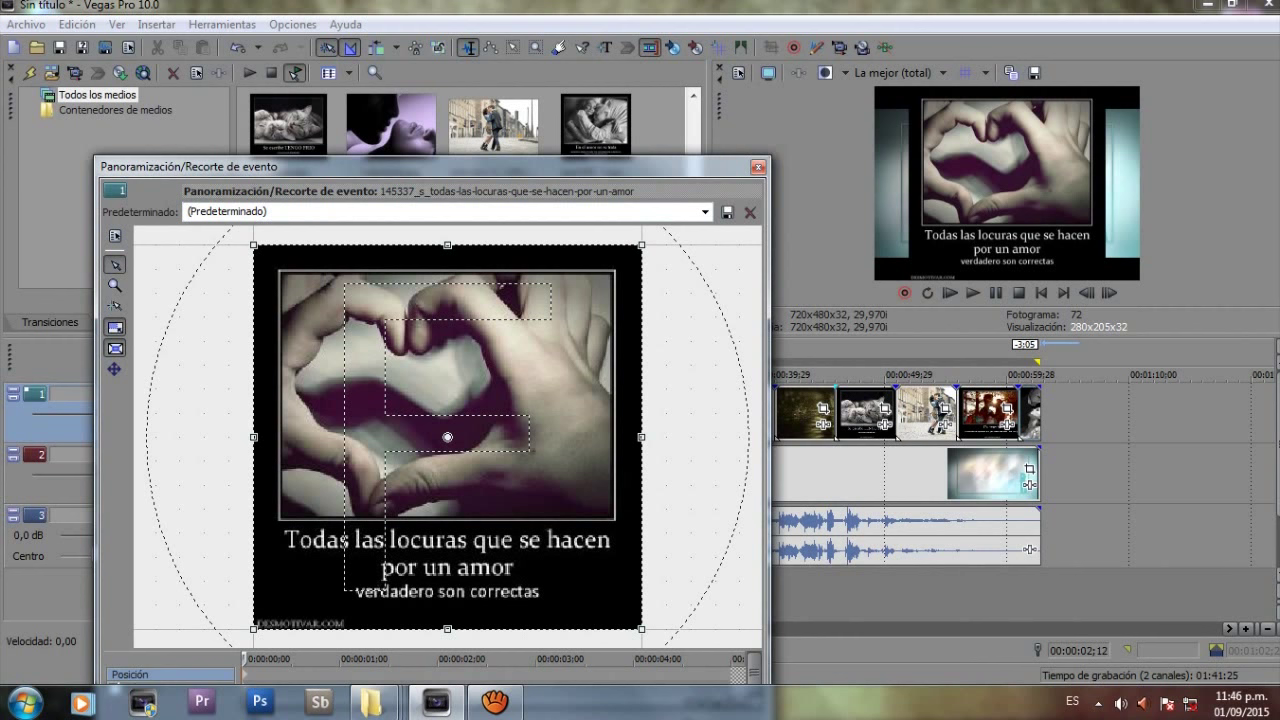
{"action": "left_click_drag", "start_coordinate": [641, 629], "coordinate": [683, 670]}
{"action": "left_click_drag", "start_coordinate": [683, 437], "coordinate": [783, 437]}
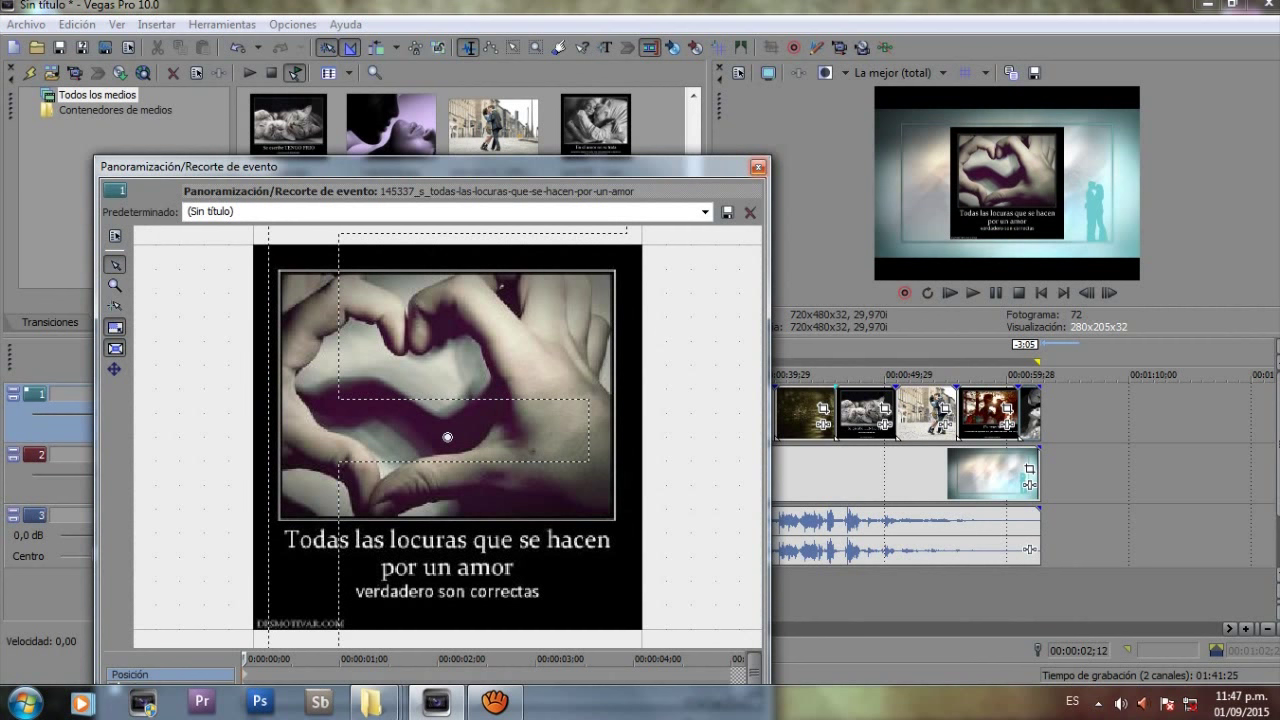
{"action": "left_click", "coordinate": [757, 167]}
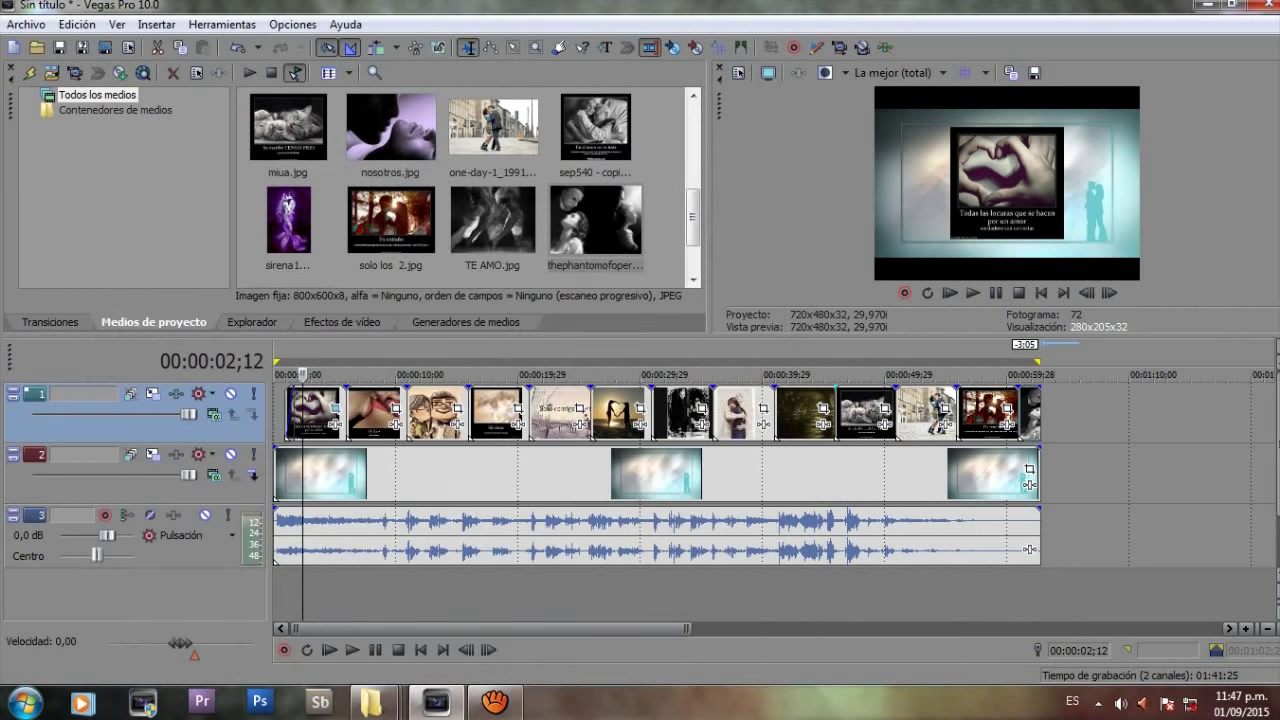
- Enlarge the Pan/Crop area of the kiss image 292538 so the picture fits inside the background frame
{"action": "left_click", "coordinate": [375, 375]}
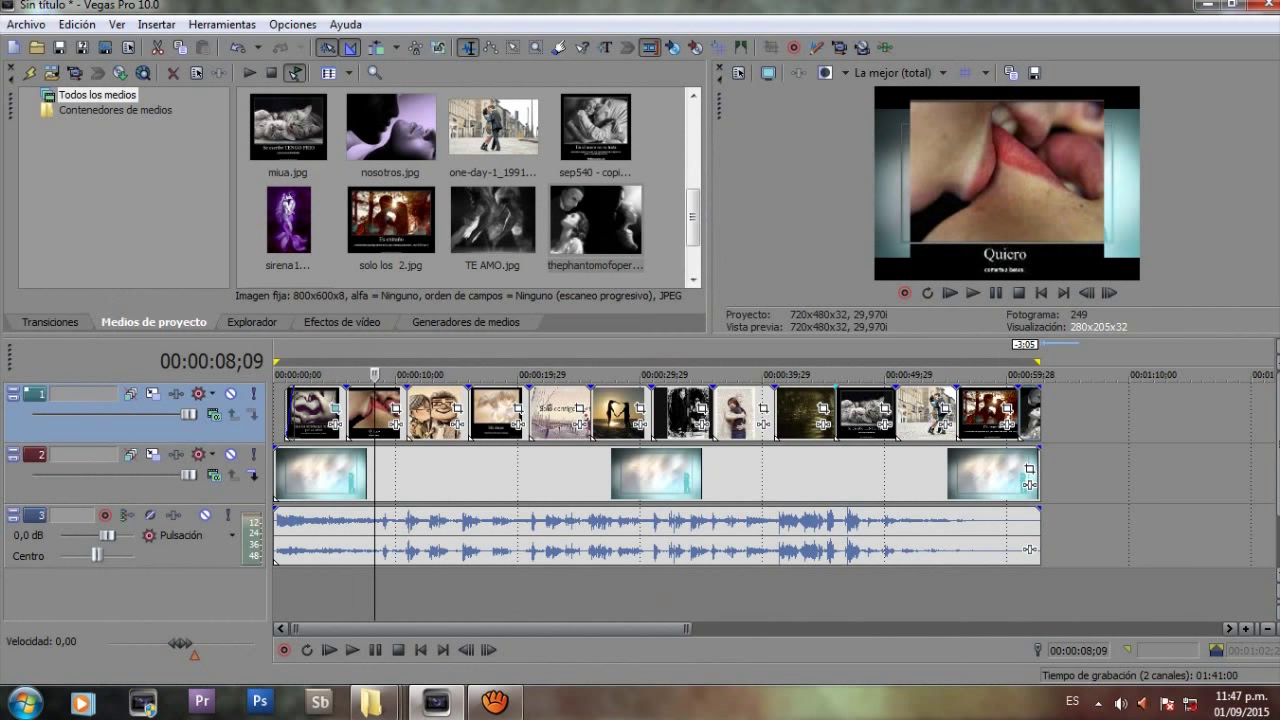
{"action": "left_click", "coordinate": [396, 409]}
{"action": "left_click_drag", "start_coordinate": [640, 245], "coordinate": [773, 111]}
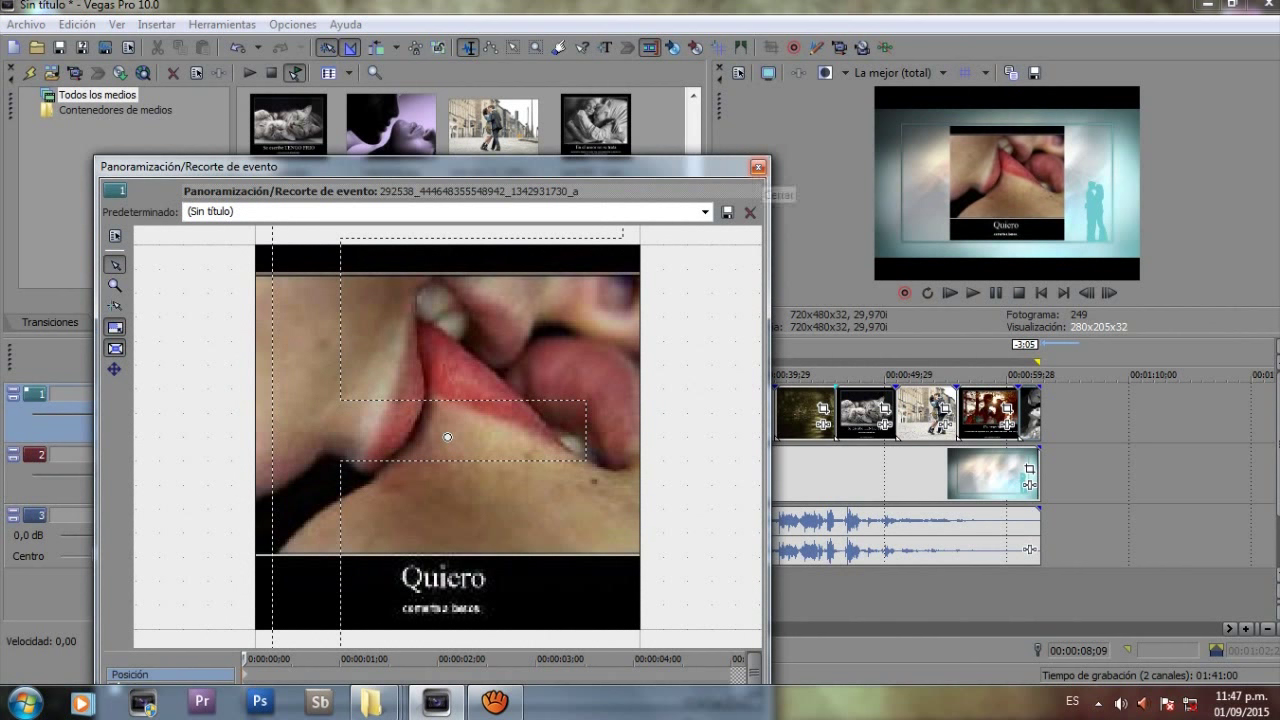
{"action": "left_click", "coordinate": [757, 167]}
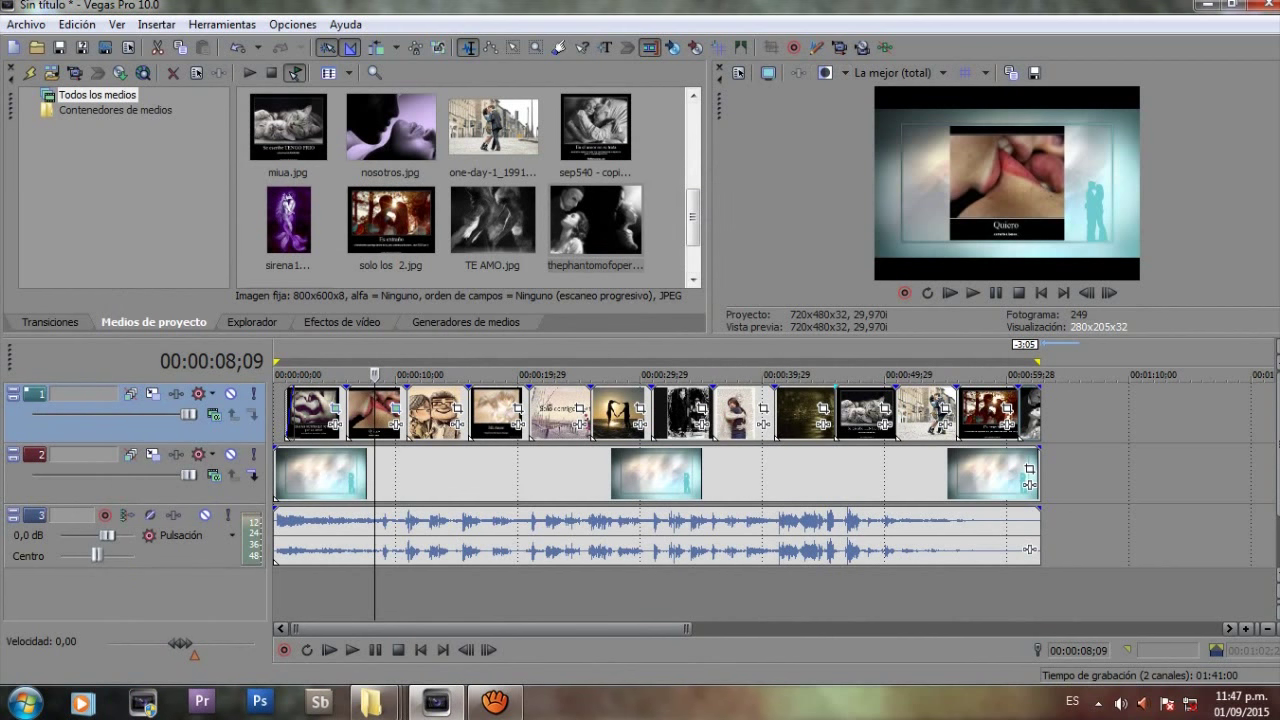
- Reduce the cartoon couple image 1234862 with Pan/Crop to fit inside the background frame
{"action": "left_click", "coordinate": [457, 408]}
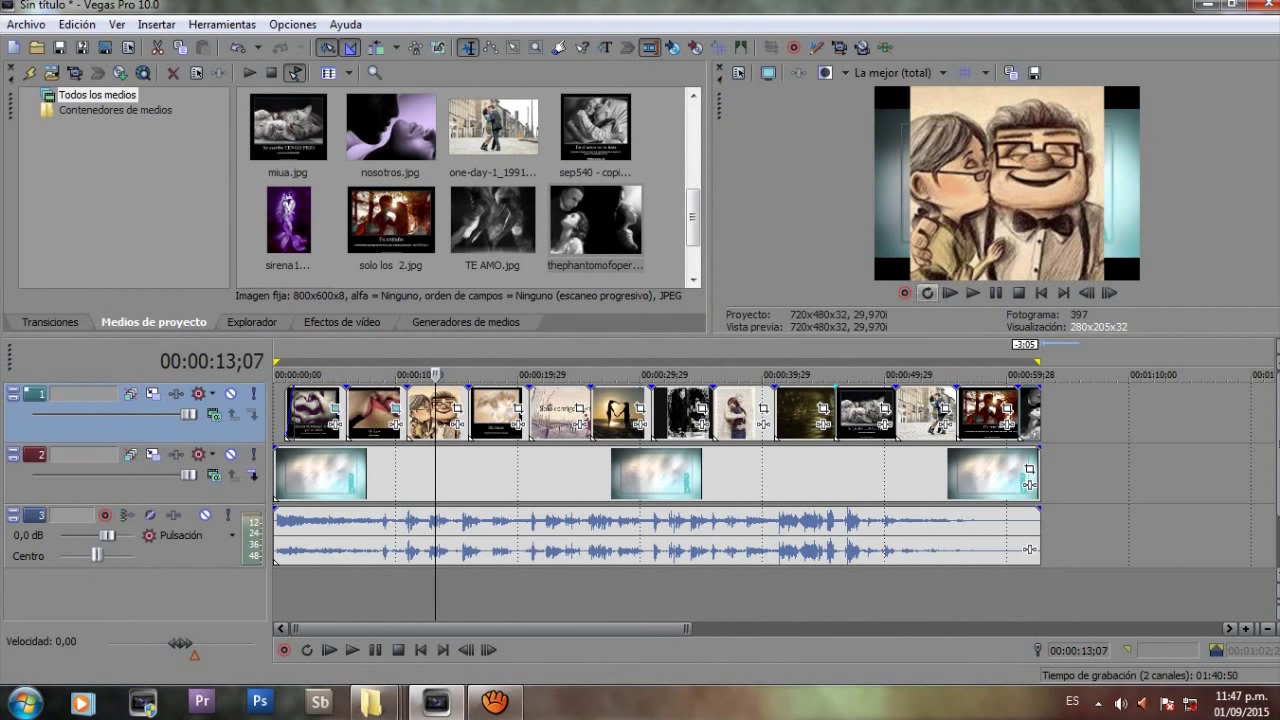
{"action": "left_click", "coordinate": [457, 408]}
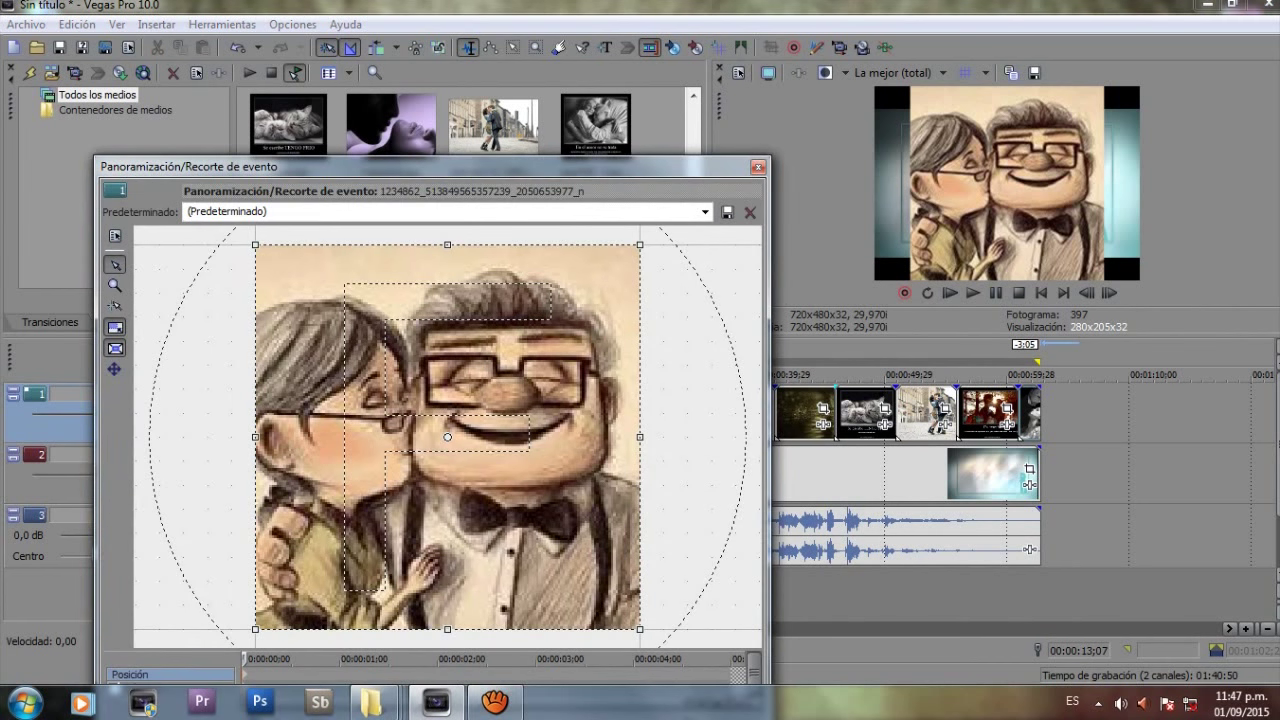
{"action": "left_click_drag", "start_coordinate": [640, 244], "coordinate": [781, 103]}
{"action": "scroll", "coordinate": [447, 437], "scroll_direction": "down", "scroll_amount": 1}
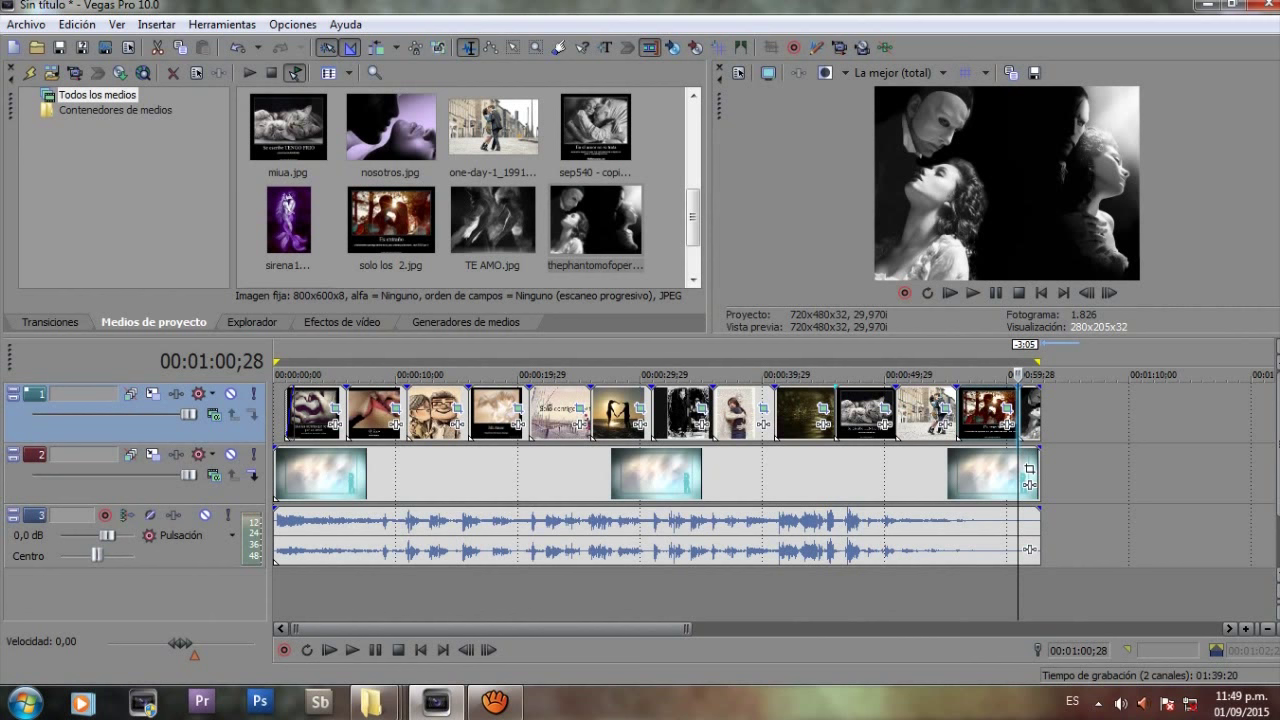
- Move the cut between solo los 2 and thephantomofopera 1:03 earlier, and shrink thephantomofopera inside the background frame with Pan/Crop
{"action": "left_click_drag", "start_coordinate": [1017, 413], "coordinate": [1005, 413]}
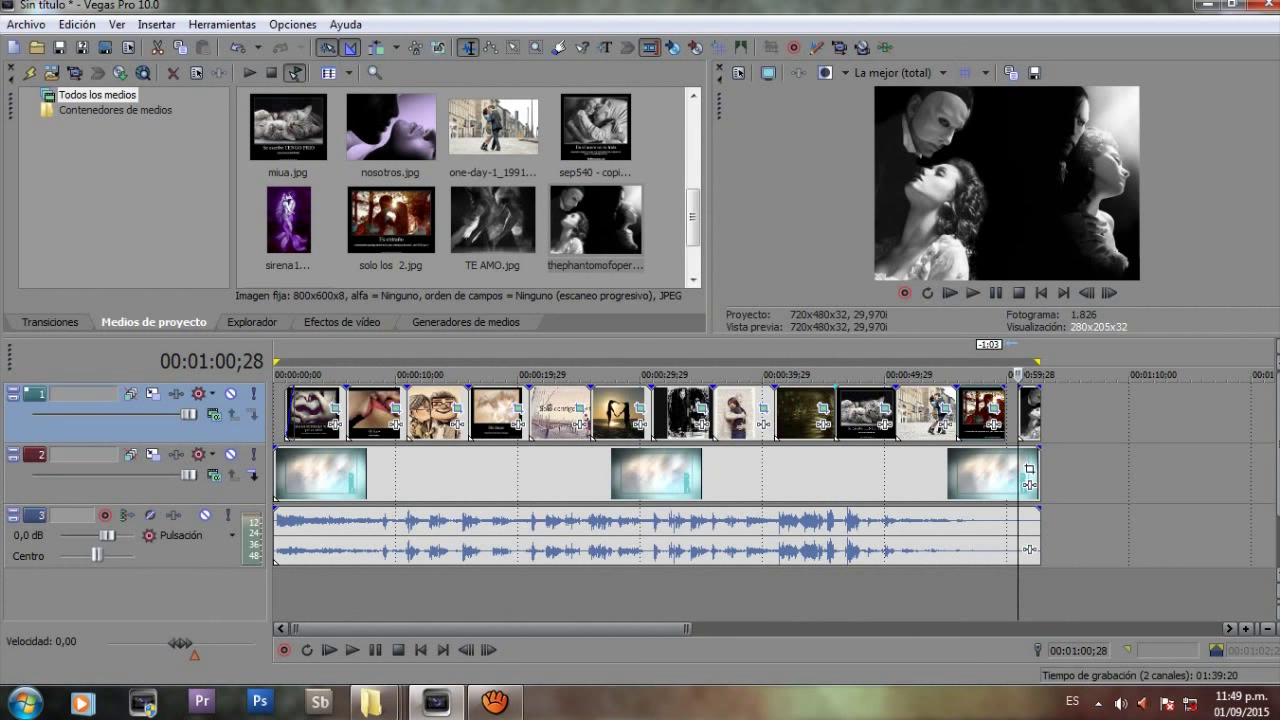
{"action": "left_click_drag", "start_coordinate": [1019, 413], "coordinate": [1007, 413]}
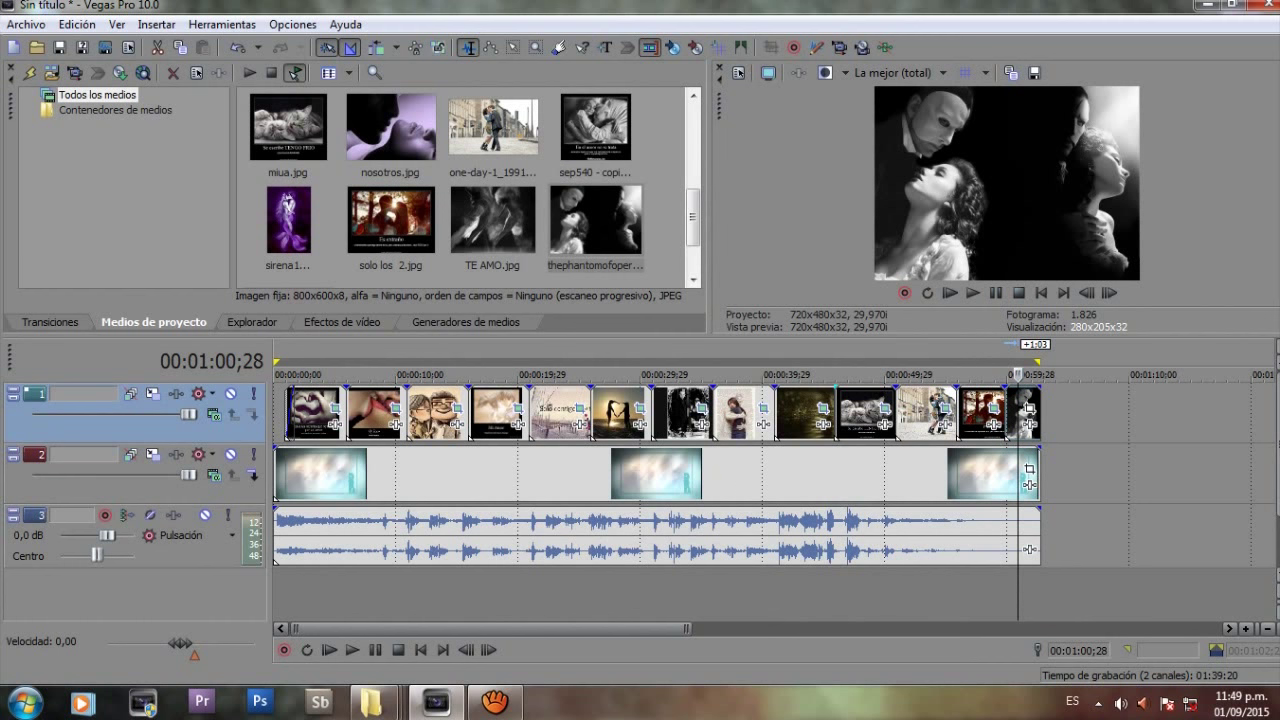
{"action": "left_click", "coordinate": [1030, 409]}
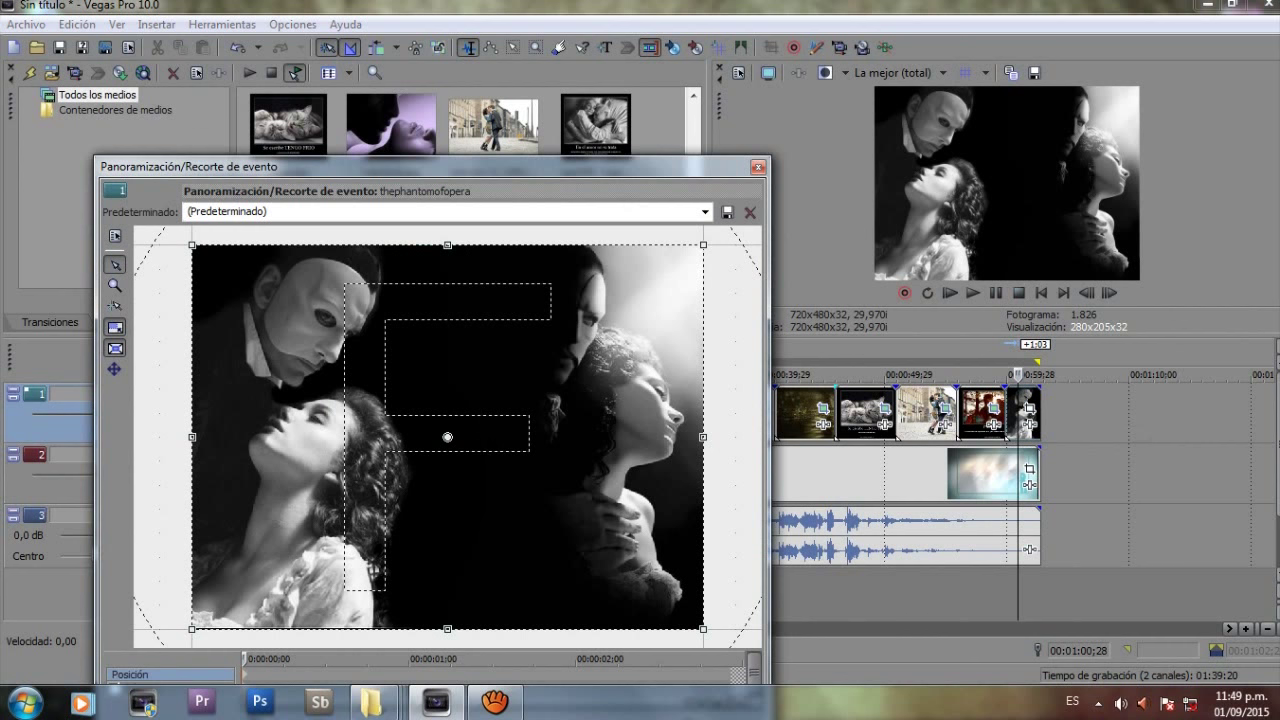
{"action": "left_click_drag", "start_coordinate": [703, 245], "coordinate": [877, 114]}
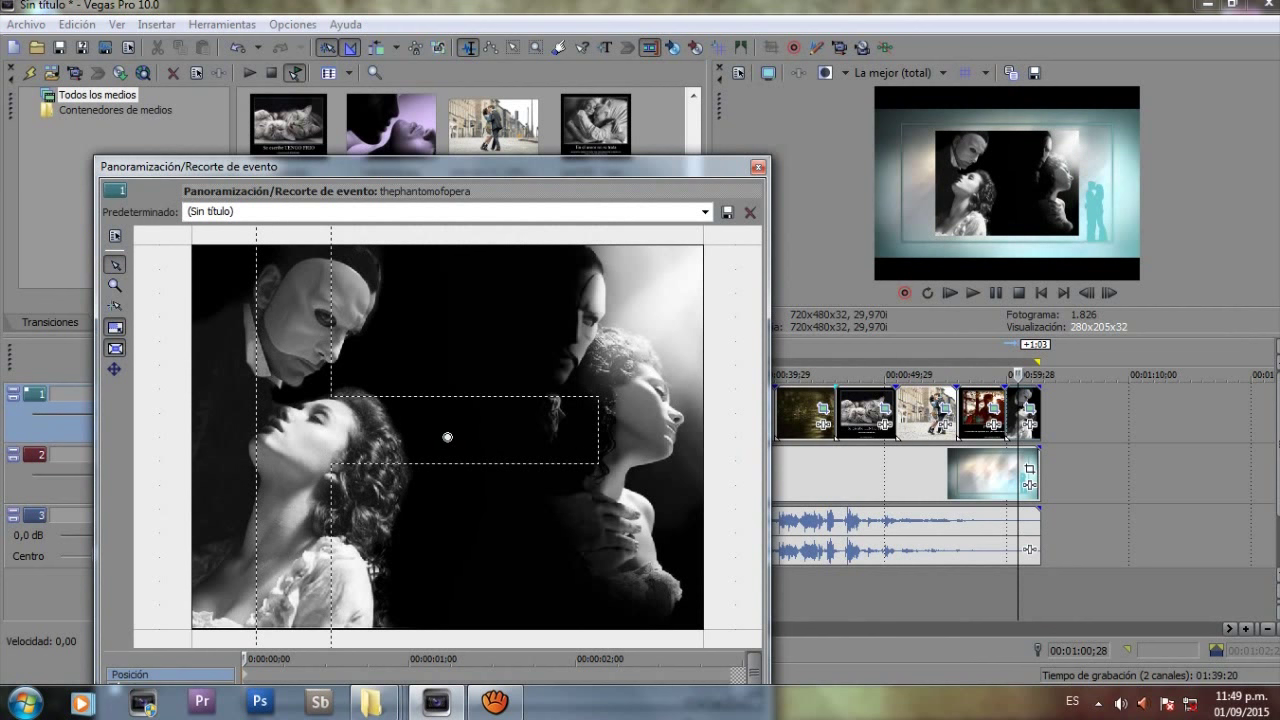
{"action": "left_click", "coordinate": [758, 166]}
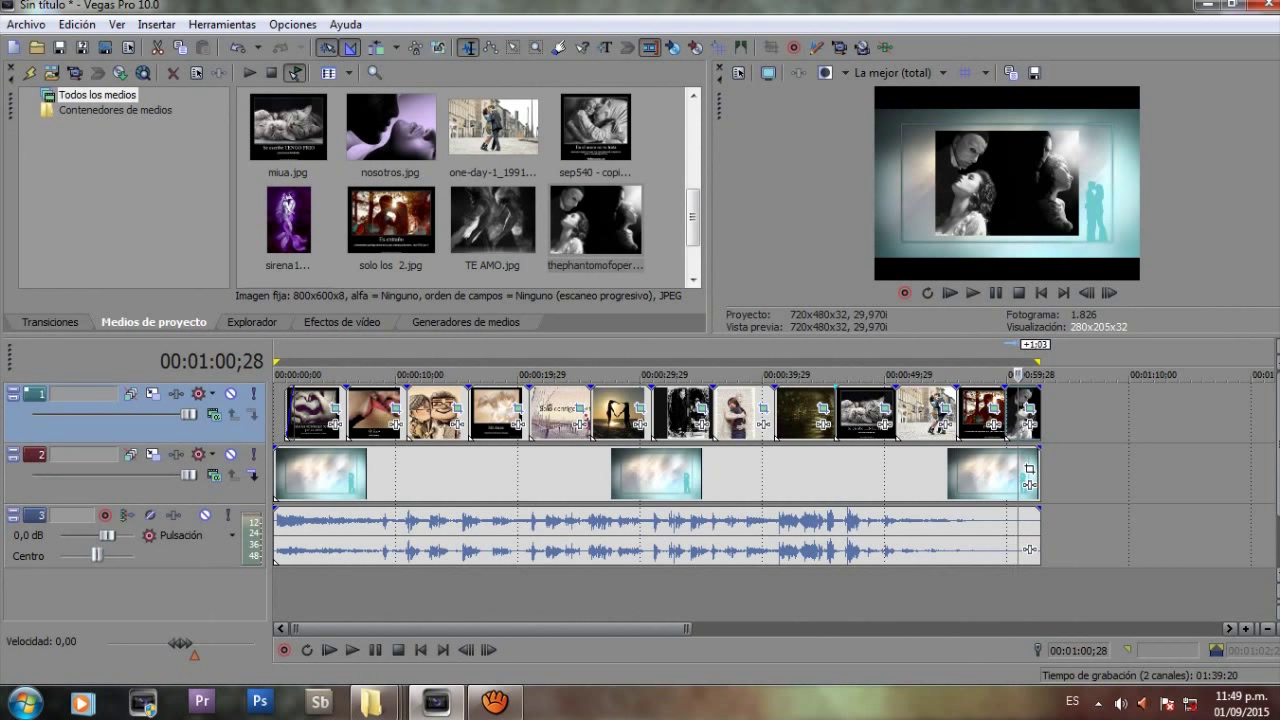
- Add a Texto Sony event with the Texto predeterminado preset on track 2, directly after the background image
{"action": "left_click", "coordinate": [466, 322]}
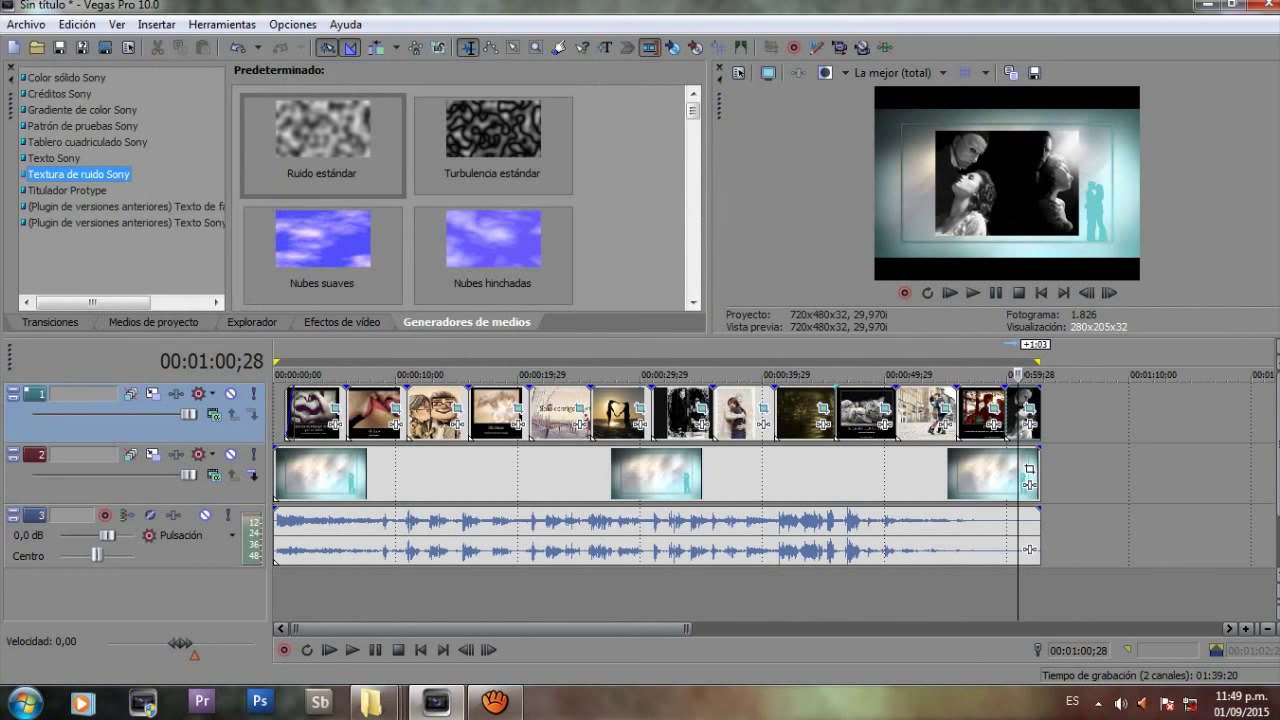
{"action": "left_click", "coordinate": [54, 158]}
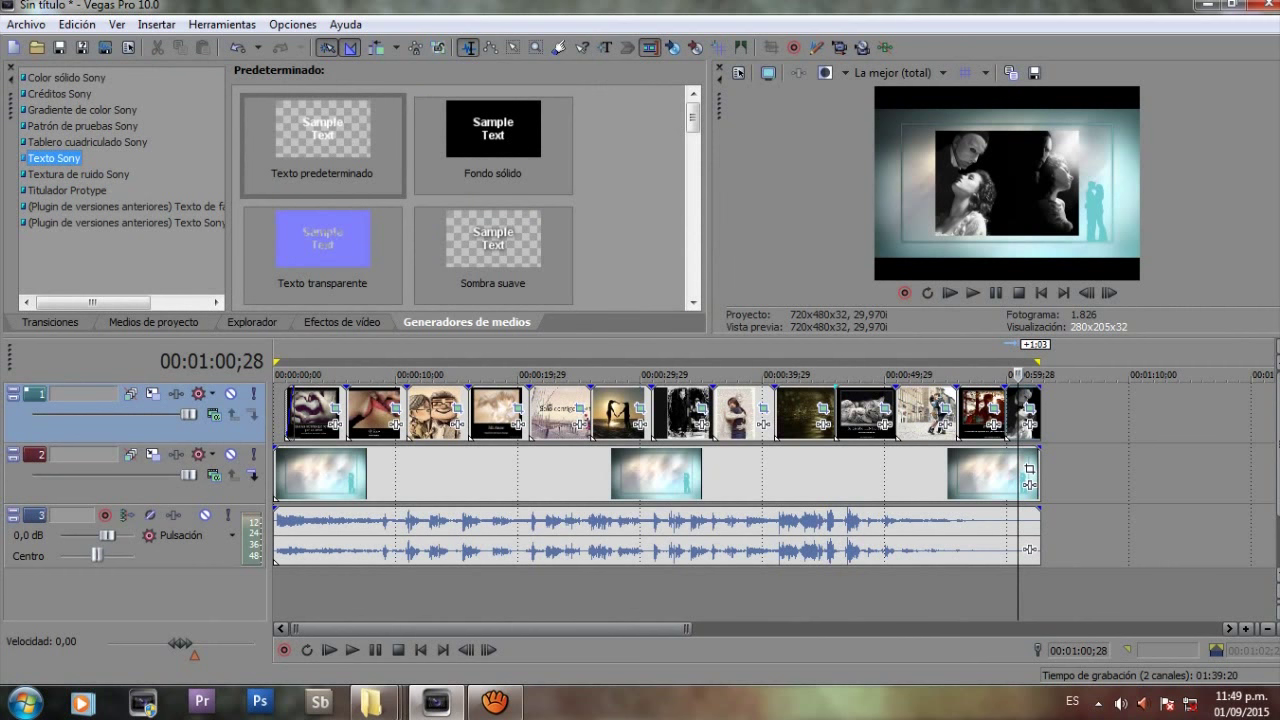
{"action": "left_click_drag", "start_coordinate": [322, 140], "coordinate": [1042, 474]}
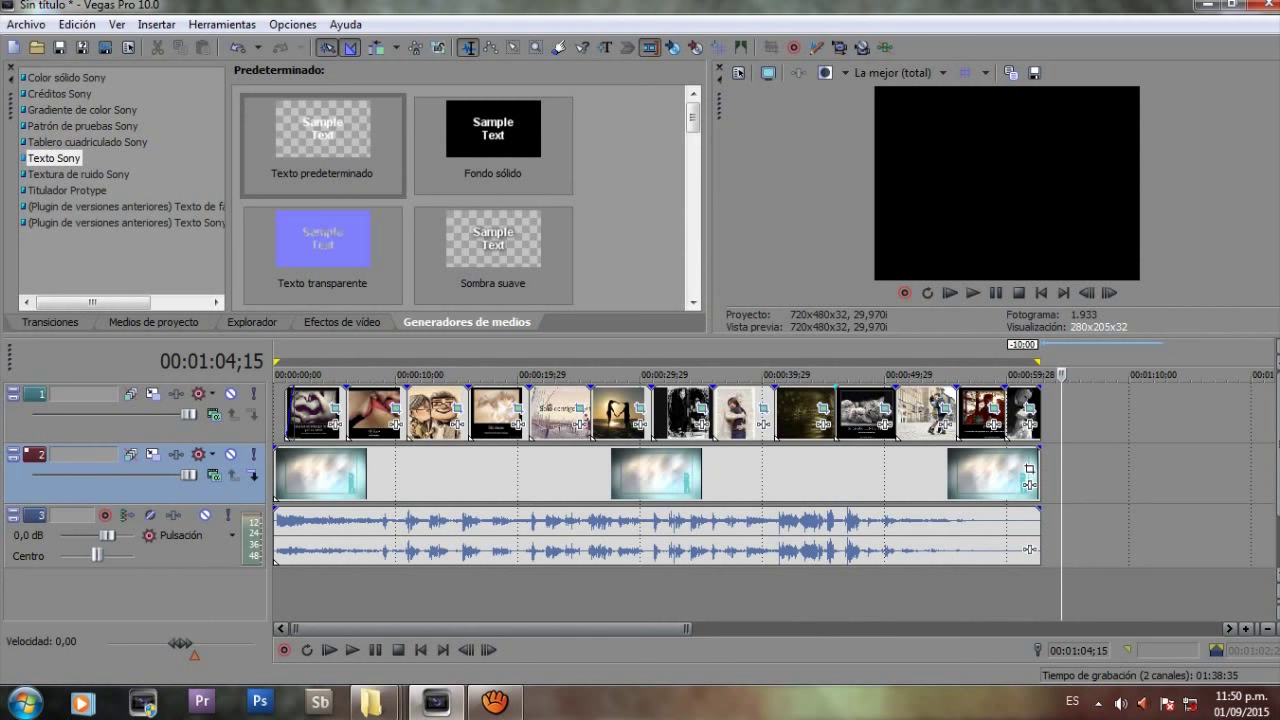
{"action": "left_click", "coordinate": [342, 322]}
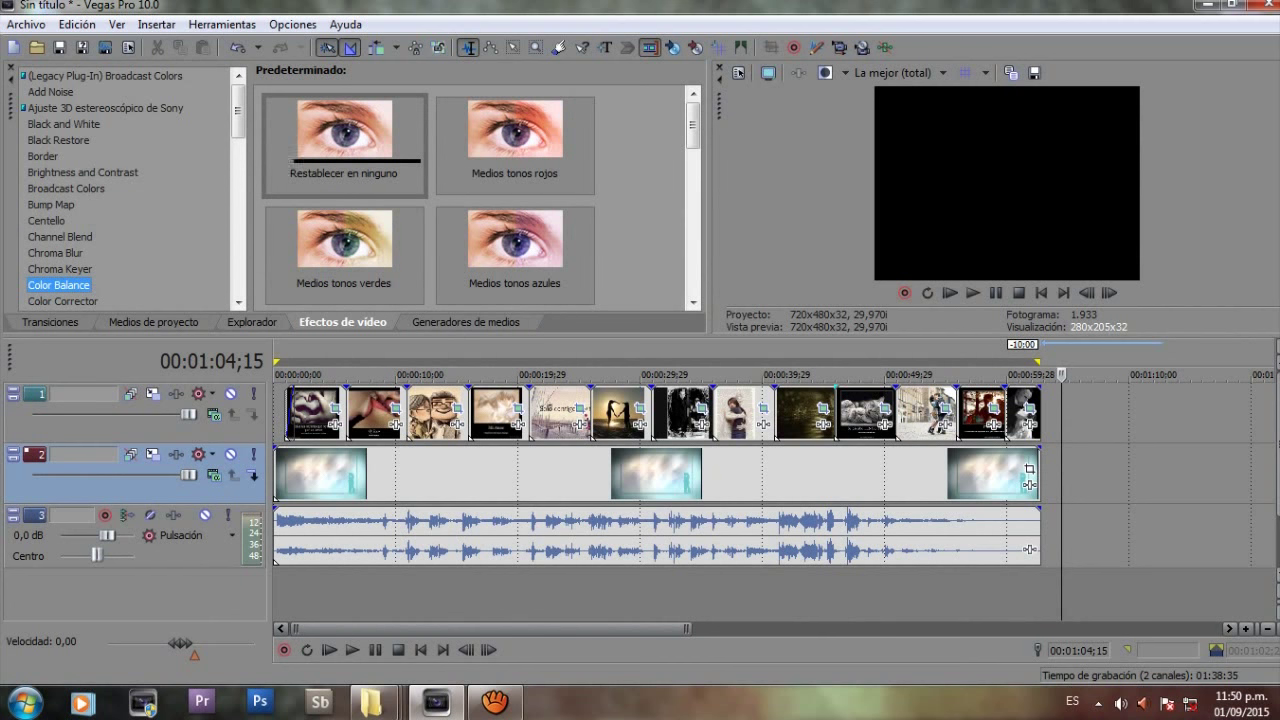
{"action": "key", "text": "alt+9"}
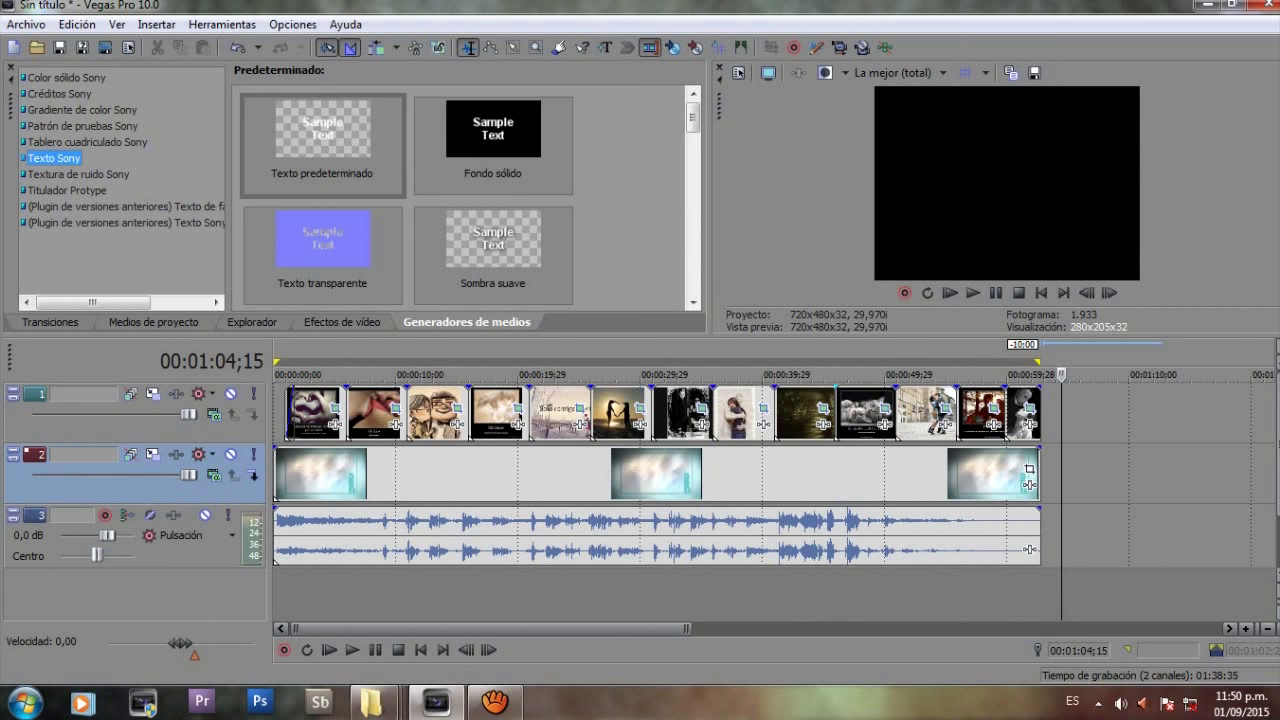
{"action": "left_click_drag", "start_coordinate": [322, 135], "coordinate": [1036, 472]}
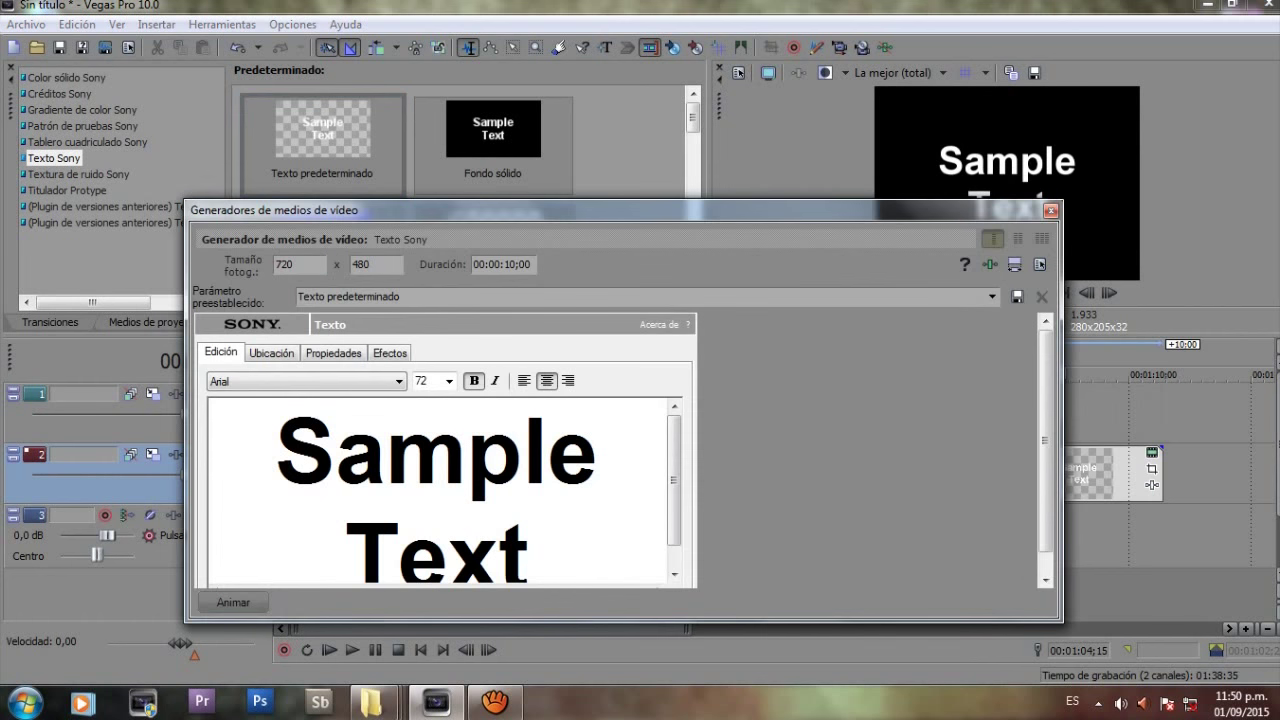
- Replace the sample text with "Realización" and, two lines below it, the creator's name
{"action": "left_click", "coordinate": [532, 553]}
{"action": "left_click_drag", "start_coordinate": [530, 460], "coordinate": [276, 420]}
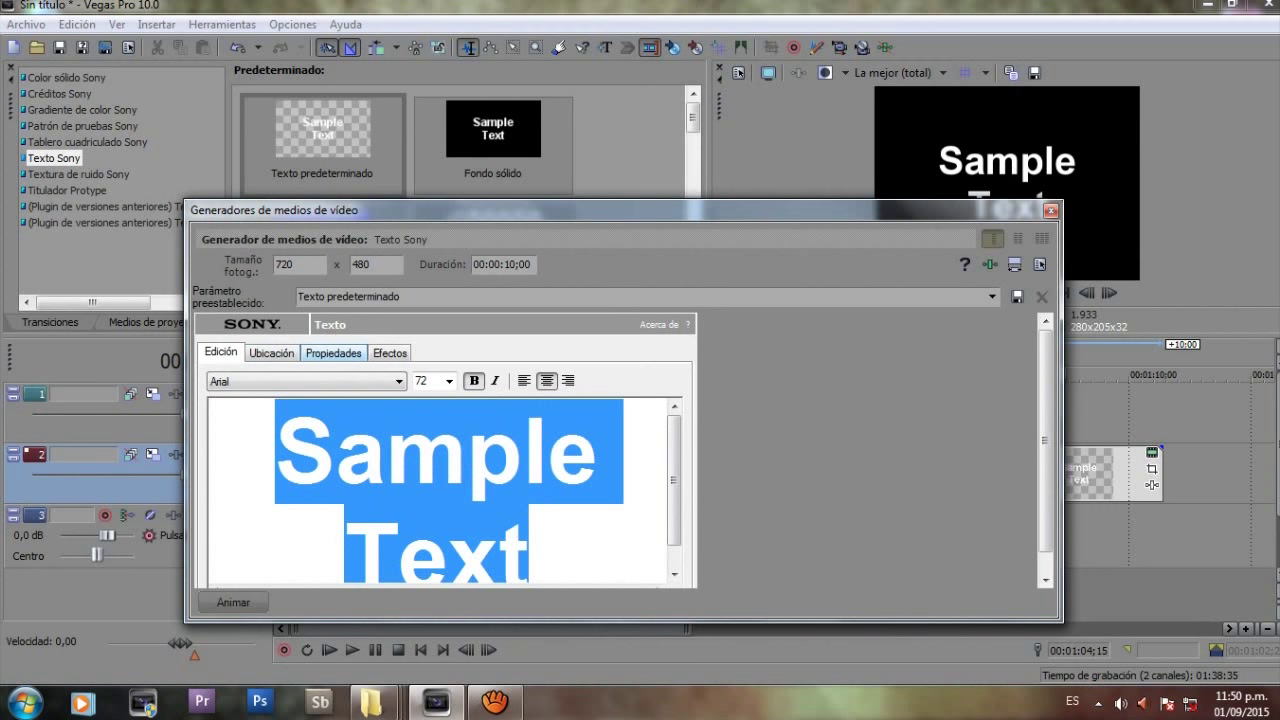
{"action": "key", "text": "BackSpace"}
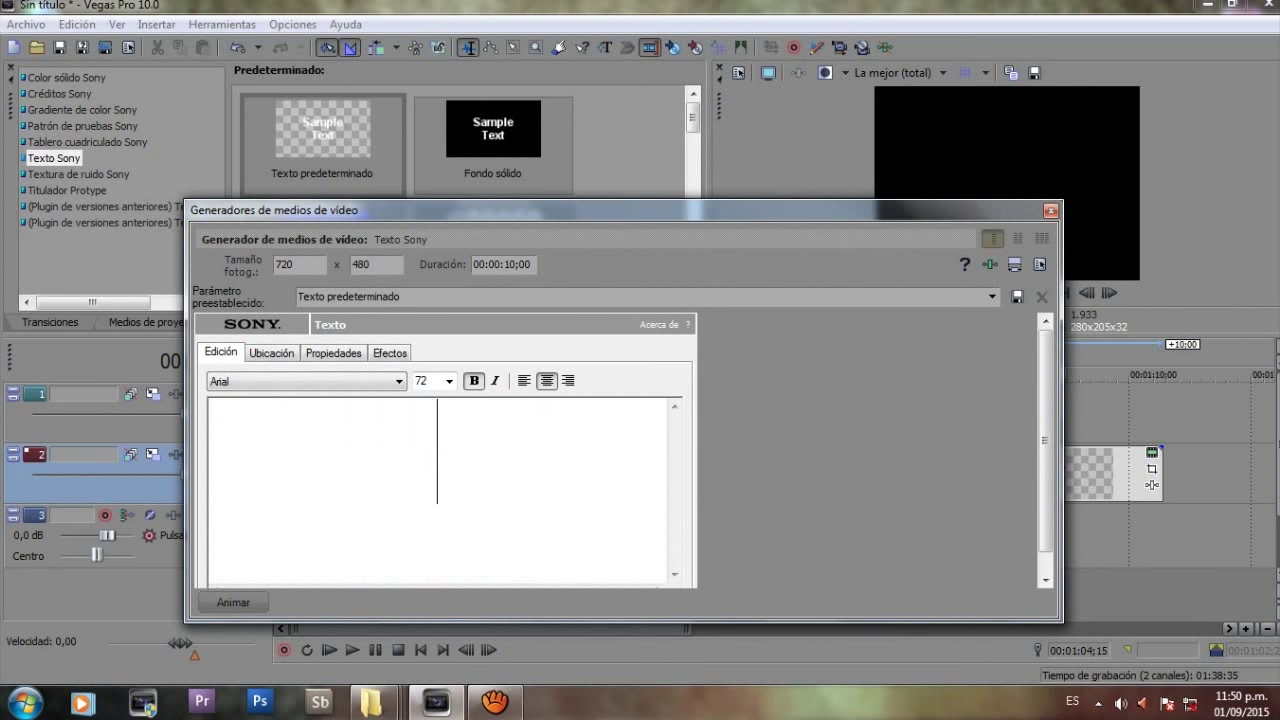
{"action": "type", "text": "Realizació"}
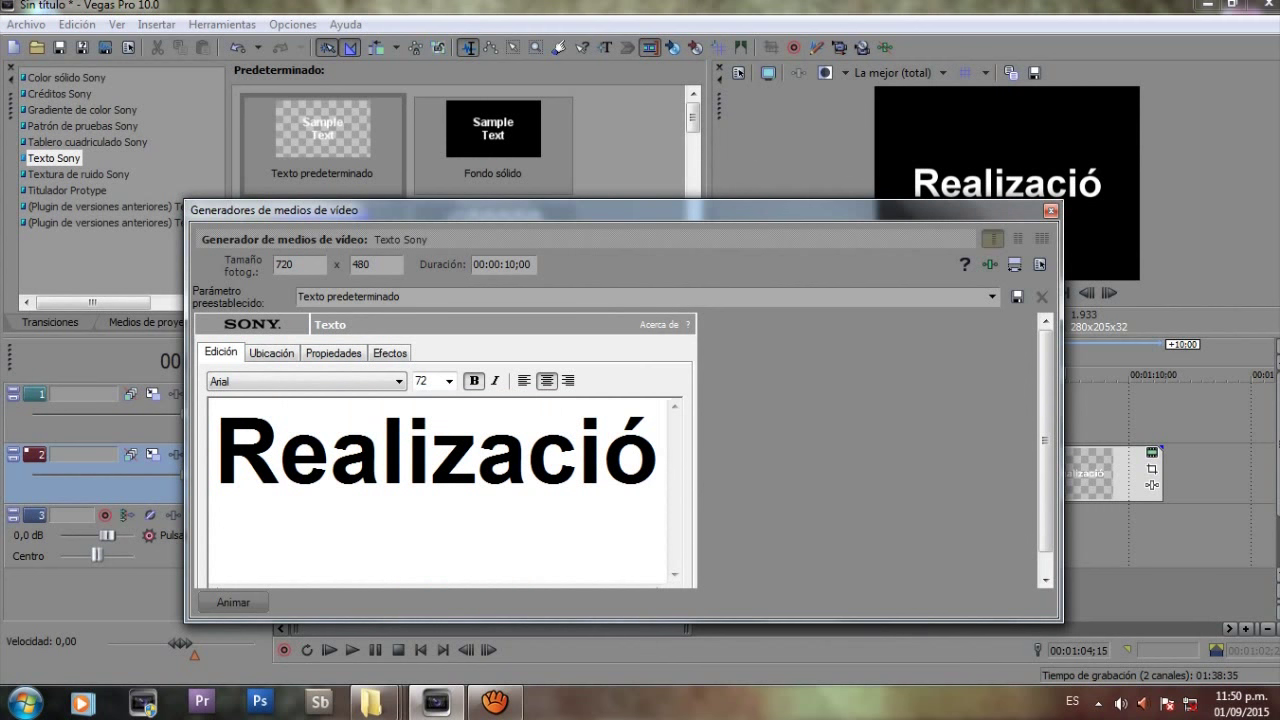
{"action": "type", "text": "n"}
{"action": "key", "text": "Return"}
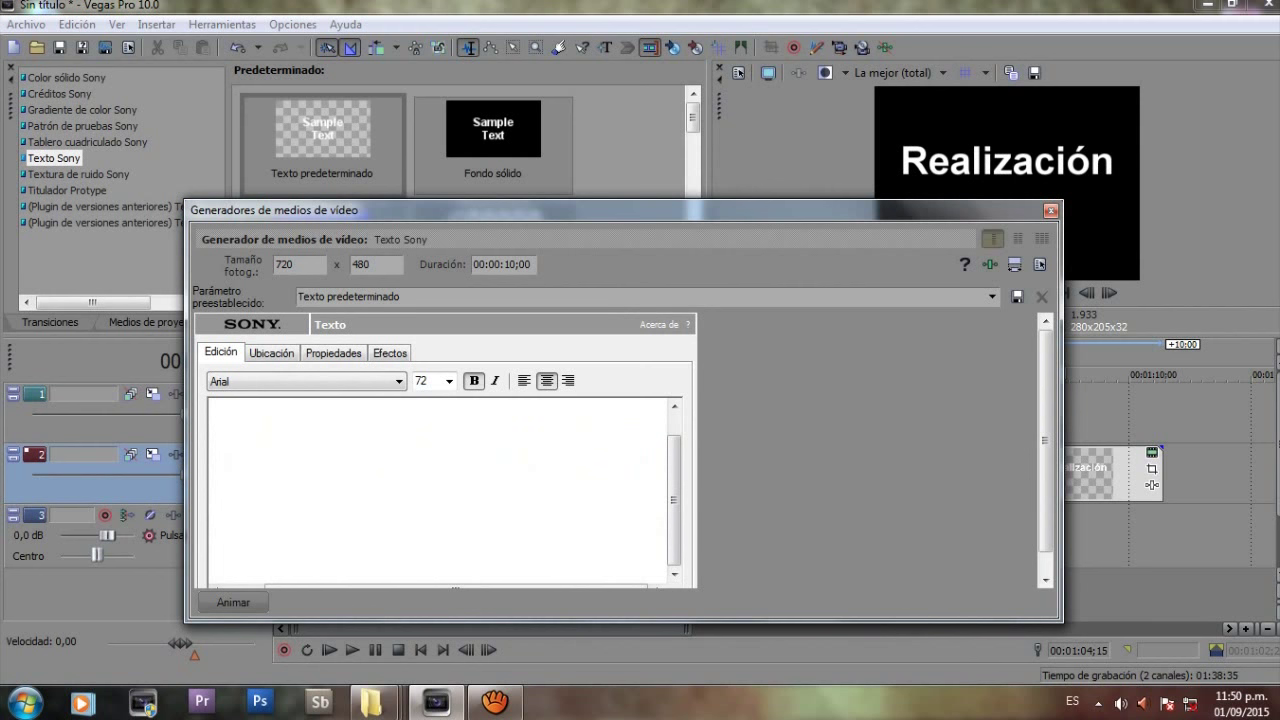
{"action": "type", "text": "Chico Mago"}
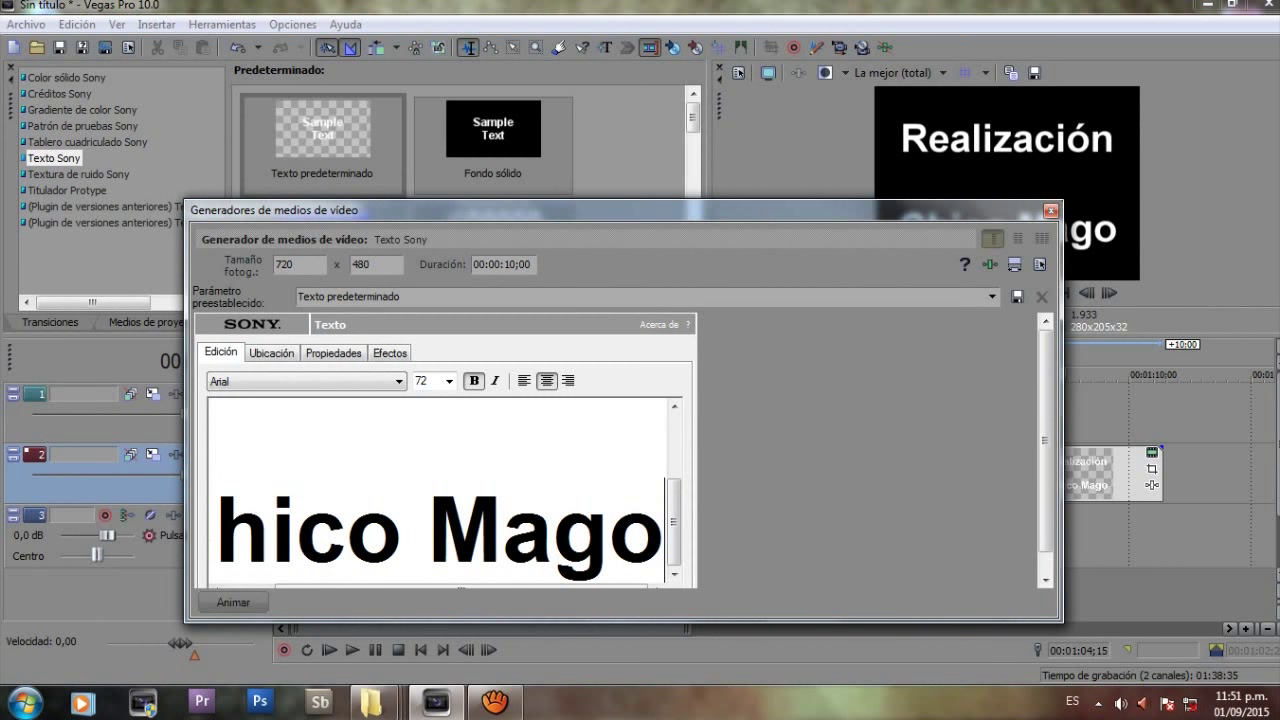
- Set the font size of the whole credit text to 26 and close the media generator
{"action": "left_click_drag", "start_coordinate": [663, 535], "coordinate": [214, 430]}
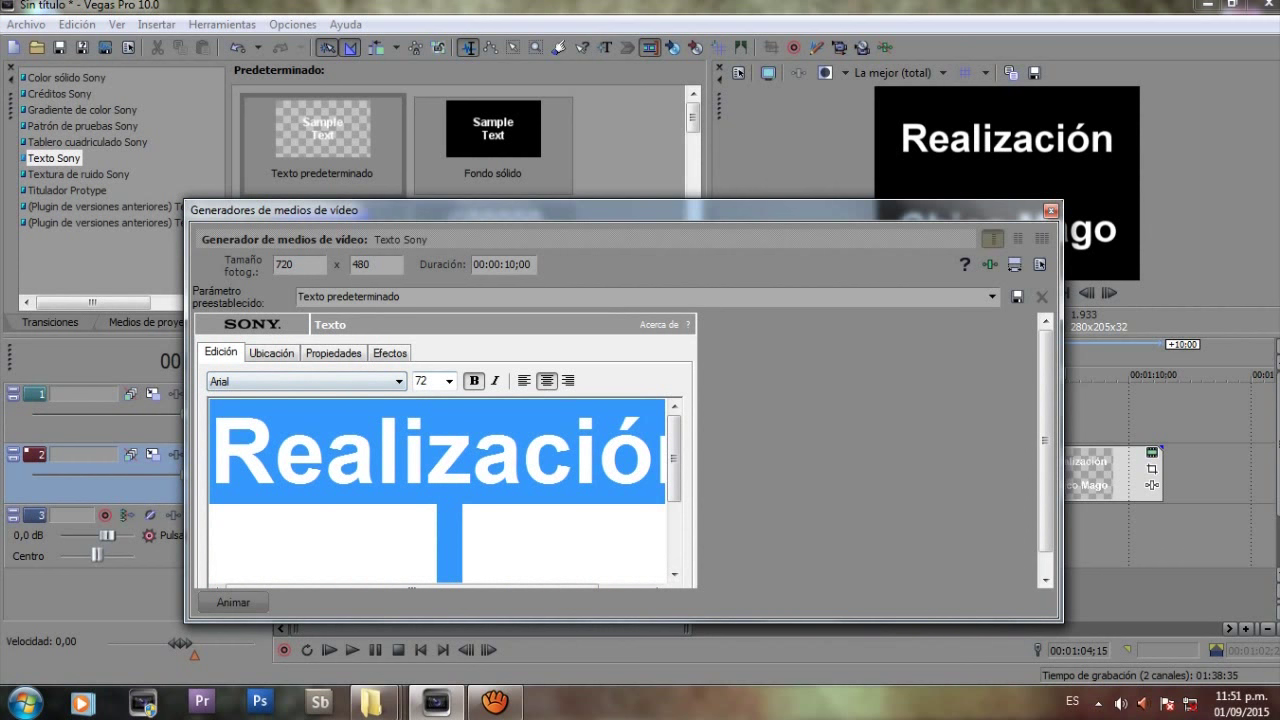
{"action": "left_click", "coordinate": [449, 381]}
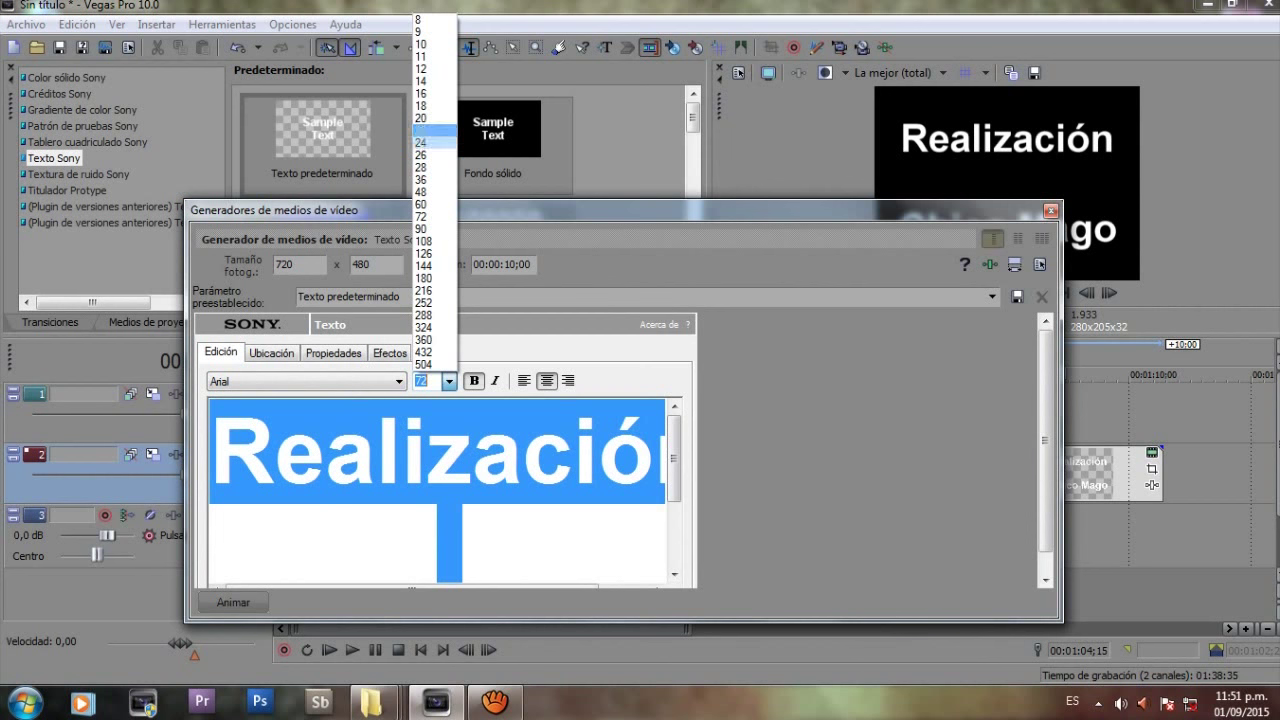
{"action": "left_click", "coordinate": [422, 155]}
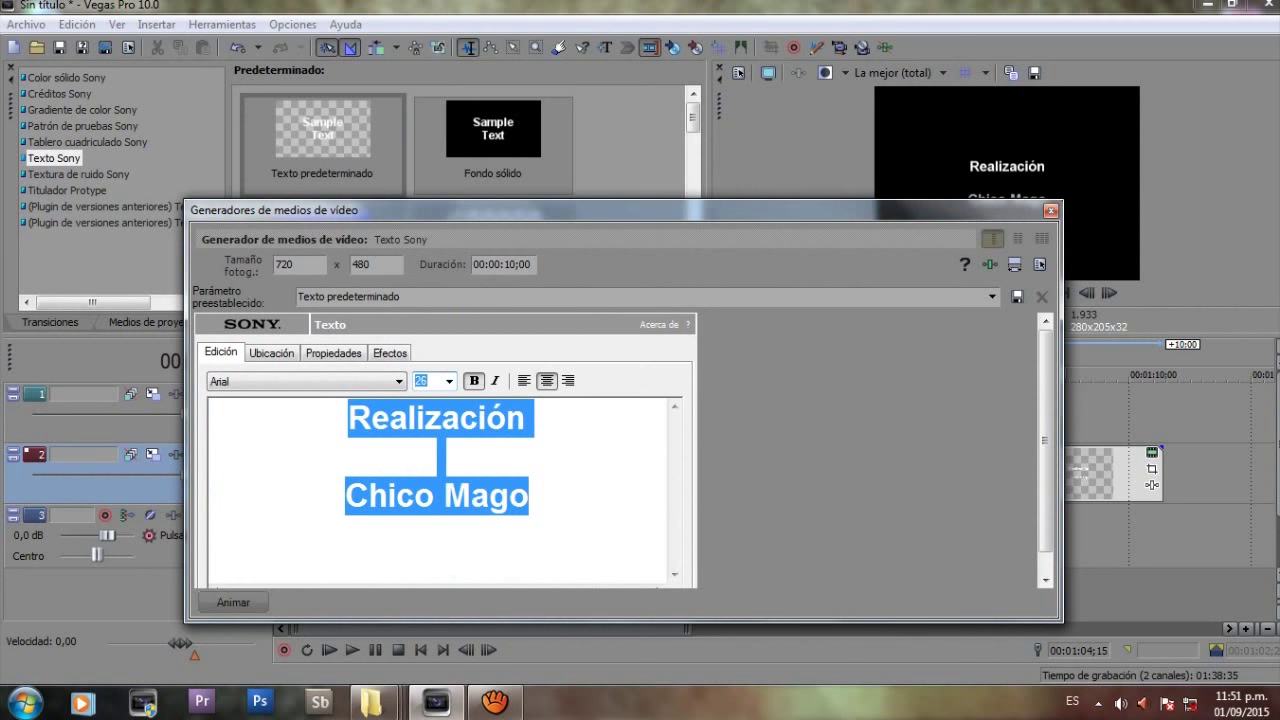
{"action": "left_click_drag", "start_coordinate": [480, 210], "coordinate": [346, 200]}
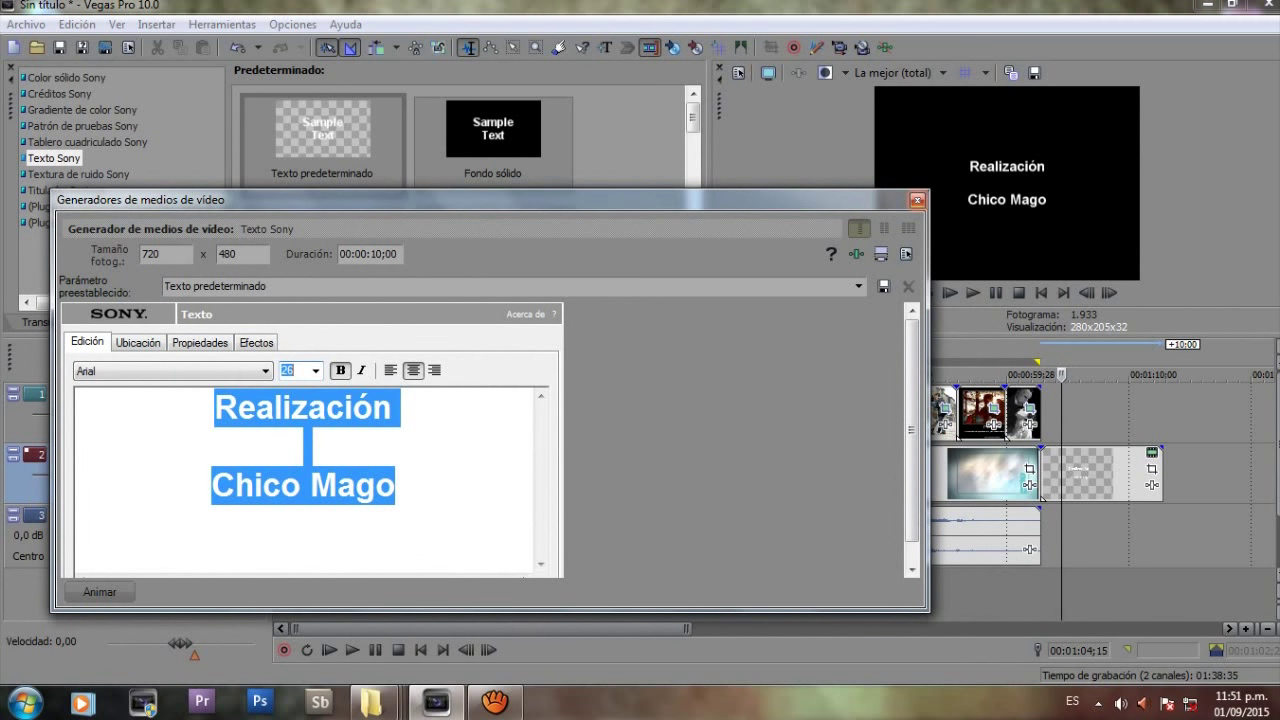
{"action": "left_click", "coordinate": [917, 200]}
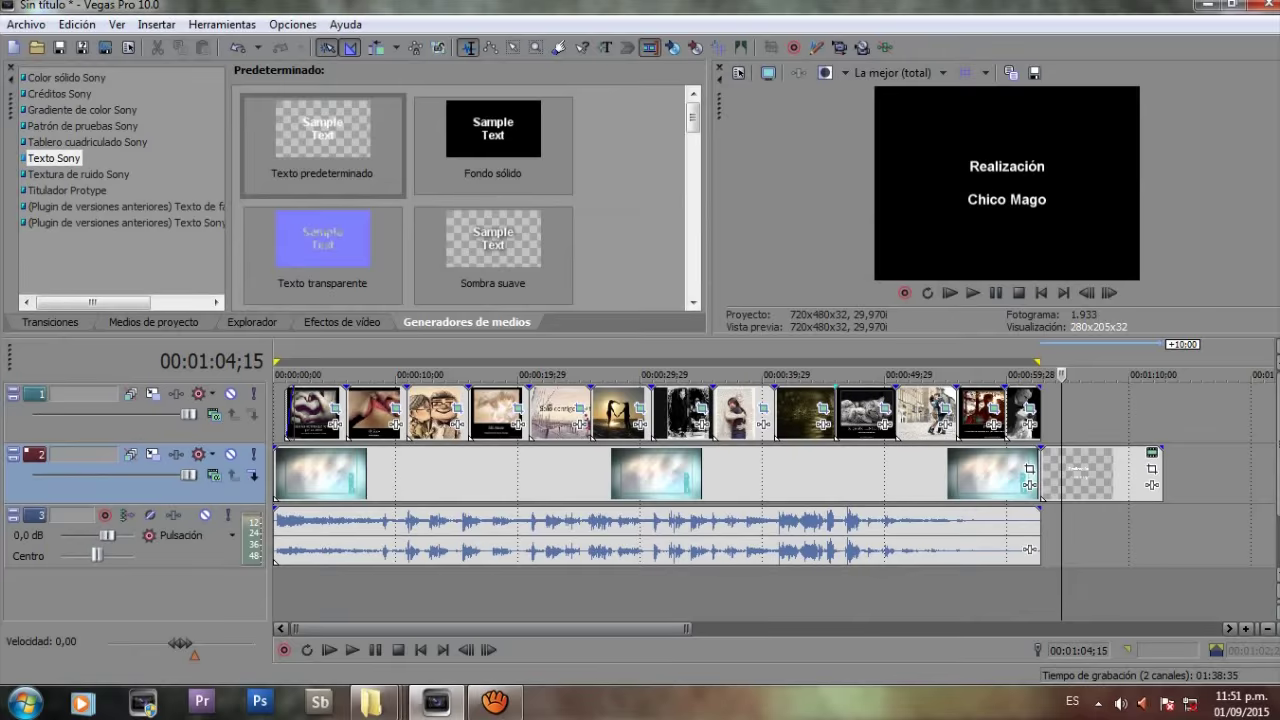
- Return to the project start and examine the available transition categories and their presets, from Apretar Sony through Portales Sony
{"action": "key", "text": "Home"}
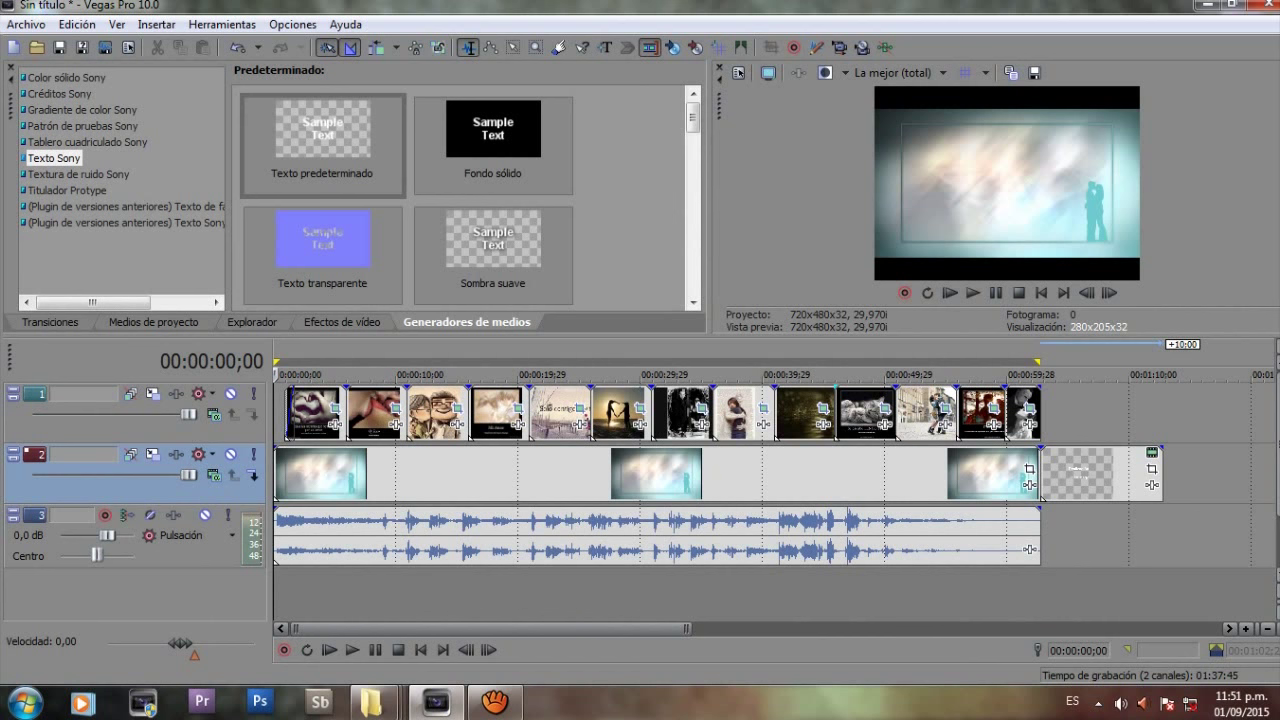
{"action": "left_click", "coordinate": [50, 322]}
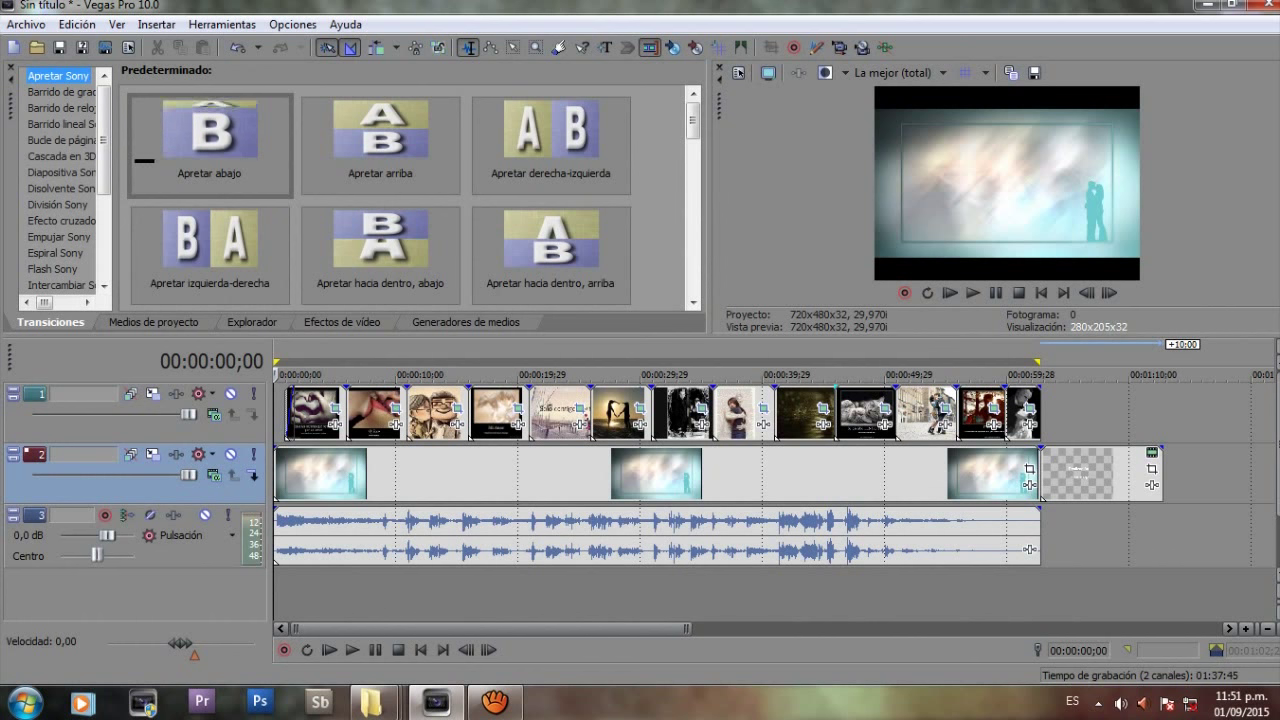
{"action": "left_click", "coordinate": [62, 92]}
{"action": "key", "text": "Down"}
{"action": "key", "text": "Down"}
{"action": "key", "text": "Down"}
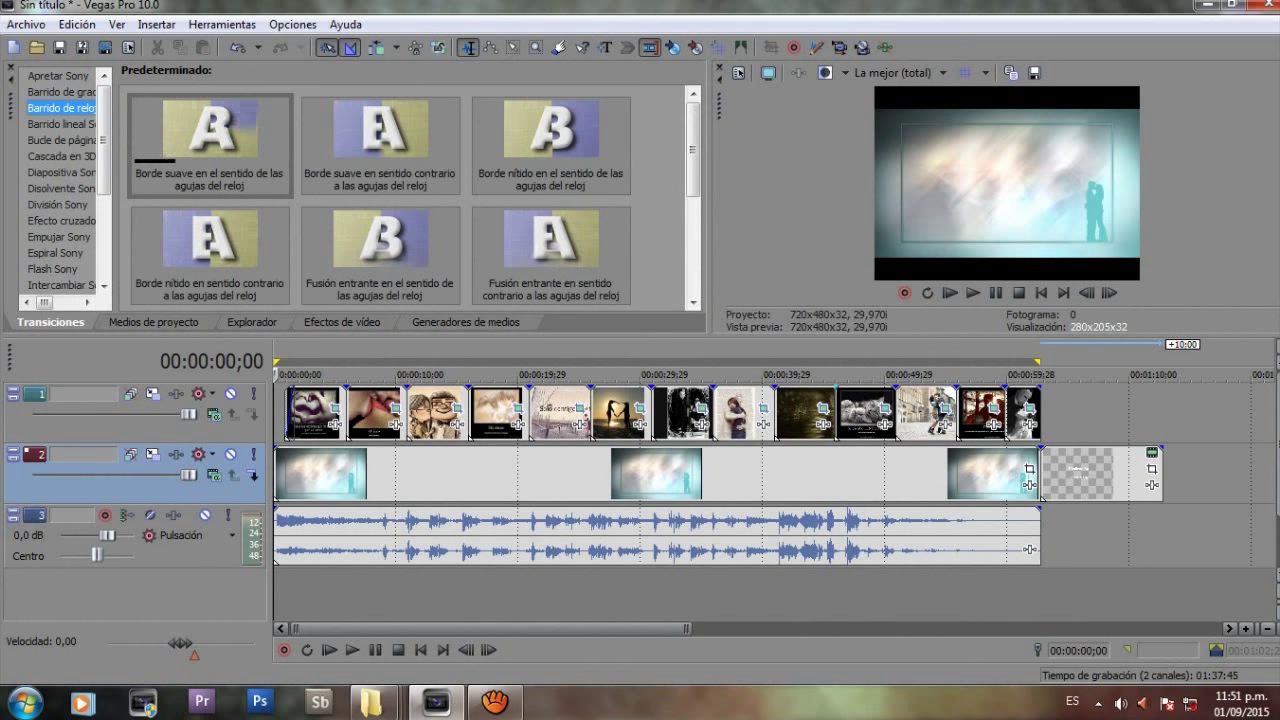
{"action": "key", "text": "Down"}
{"action": "key", "text": "Down"}
{"action": "key", "text": "Down"}
{"action": "key", "text": "Down"}
{"action": "key", "text": "Down"}
{"action": "key", "text": "Down"}
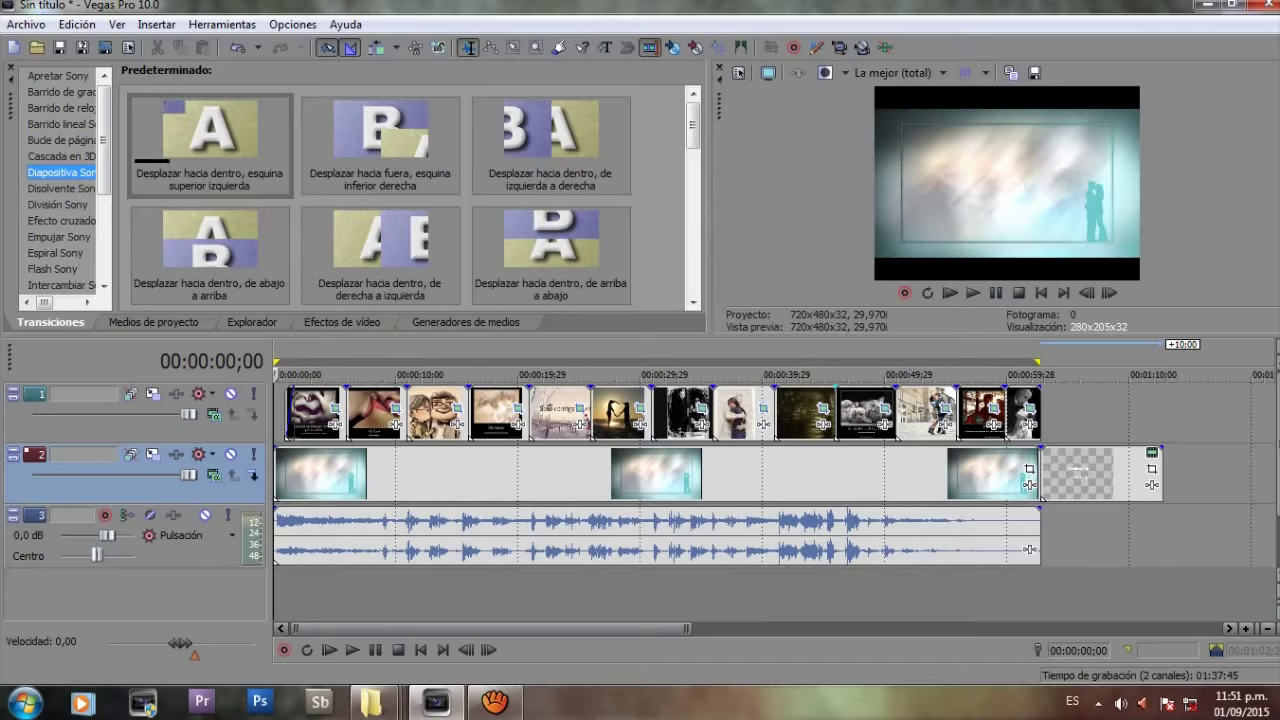
{"action": "key", "text": "Down"}
{"action": "key", "text": "Down"}
{"action": "key", "text": "Down"}
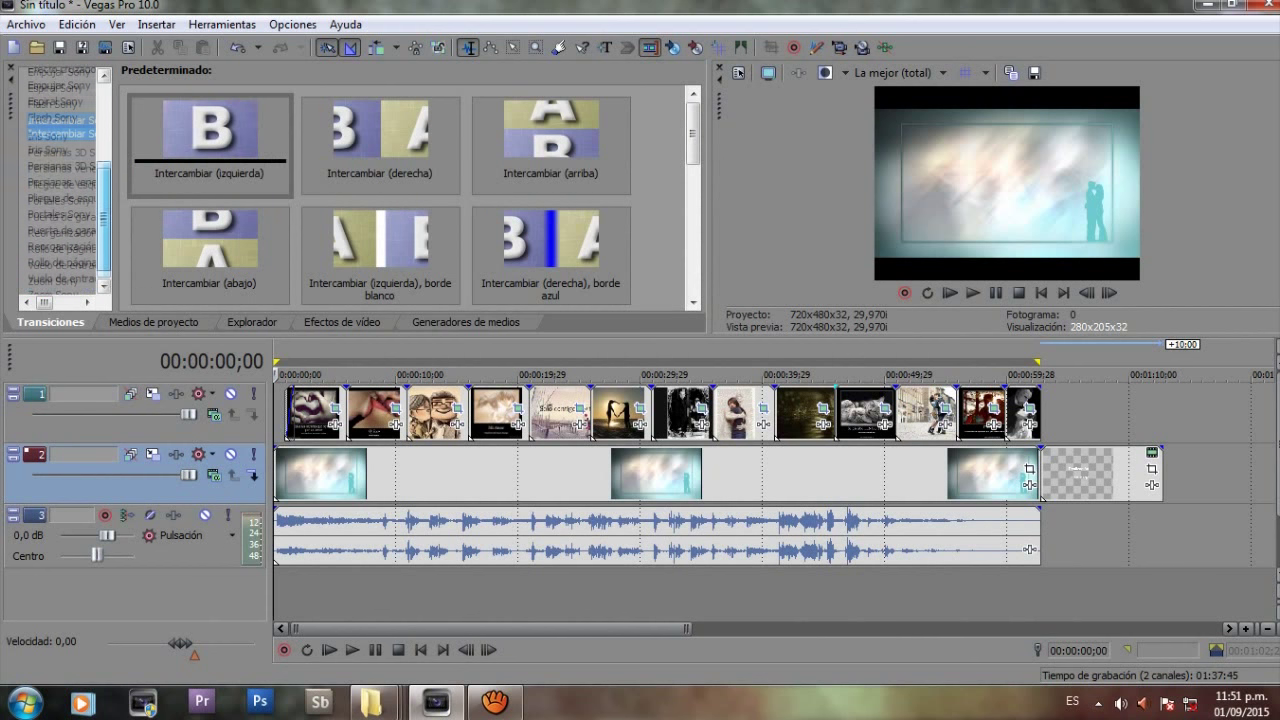
{"action": "key", "text": "Down"}
{"action": "key", "text": "Up"}
{"action": "key", "text": "Up"}
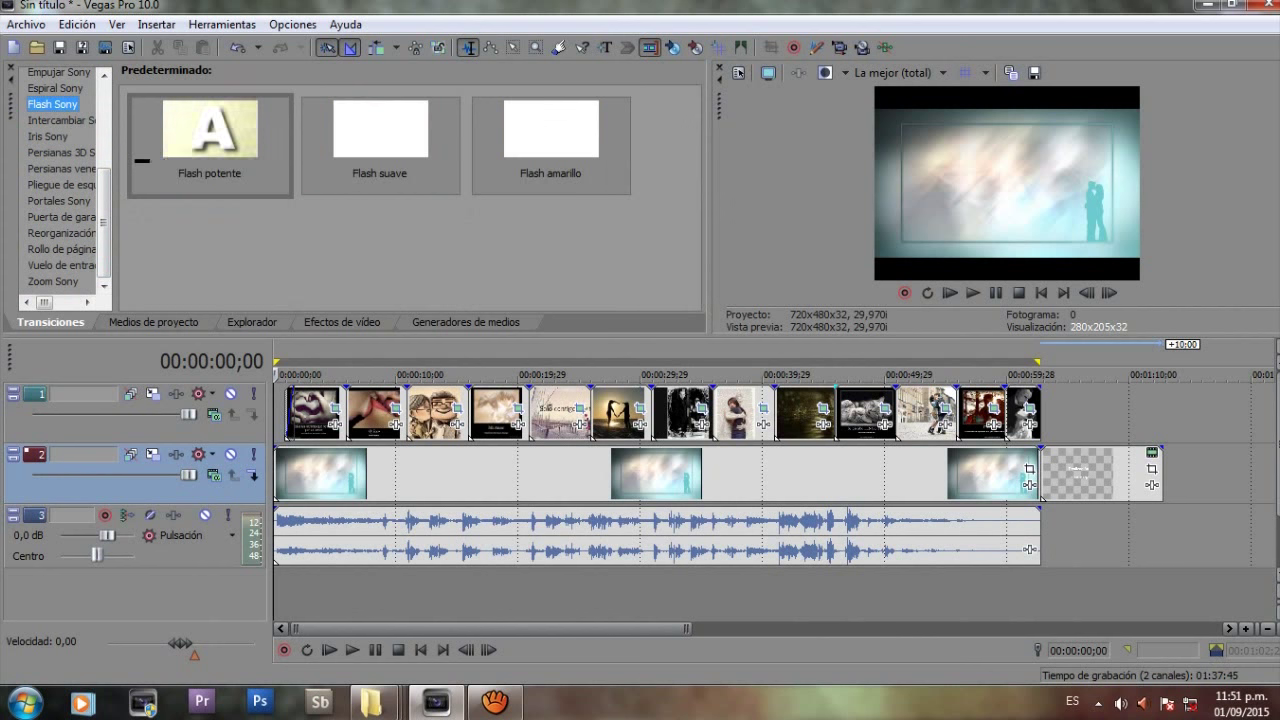
{"action": "left_click", "coordinate": [59, 201]}
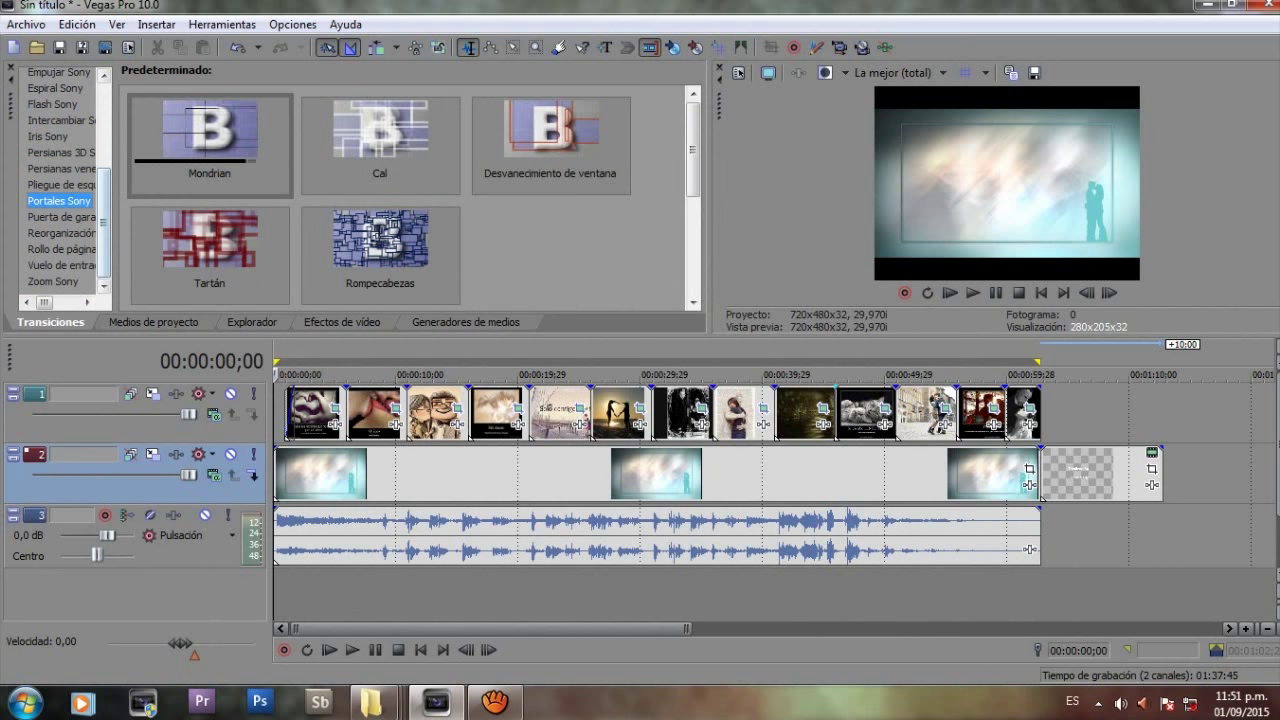
- Add the Puerta de garage Sony transition "Vertical, entrada, sin borde" between the first and second pictures and preview it
{"action": "left_click", "coordinate": [61, 217]}
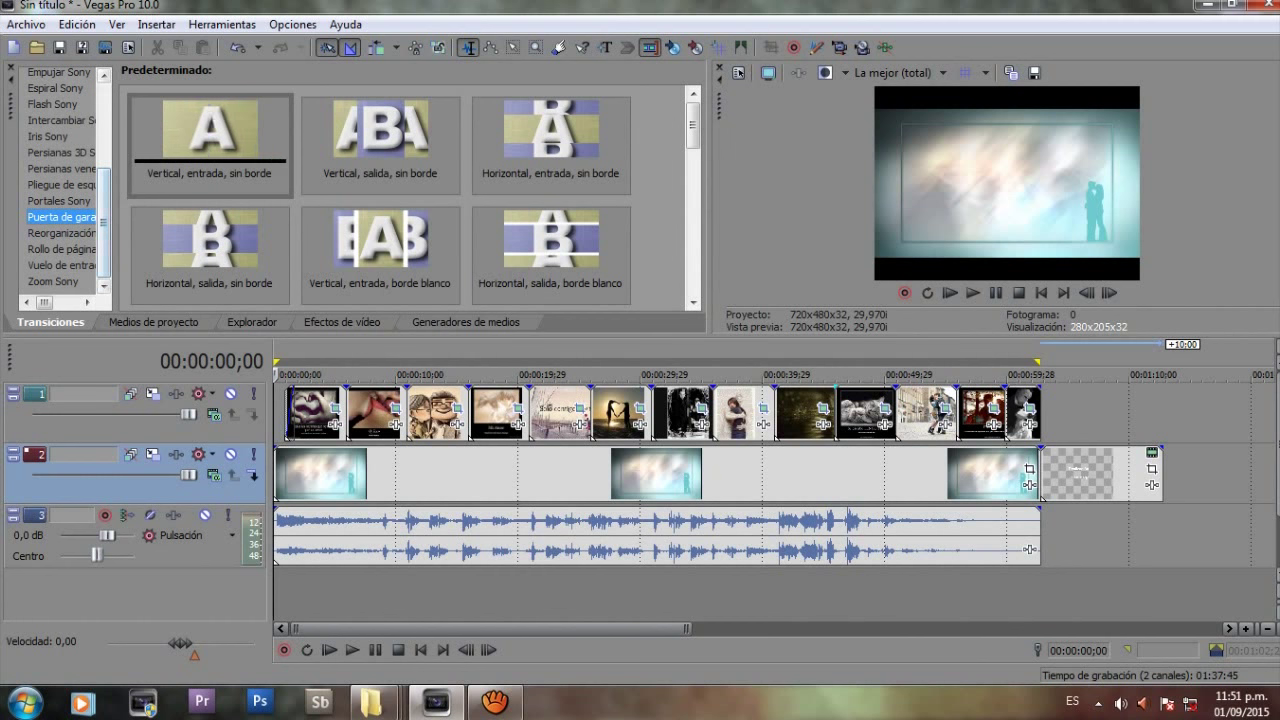
{"action": "left_click_drag", "start_coordinate": [116, 190], "coordinate": [197, 190]}
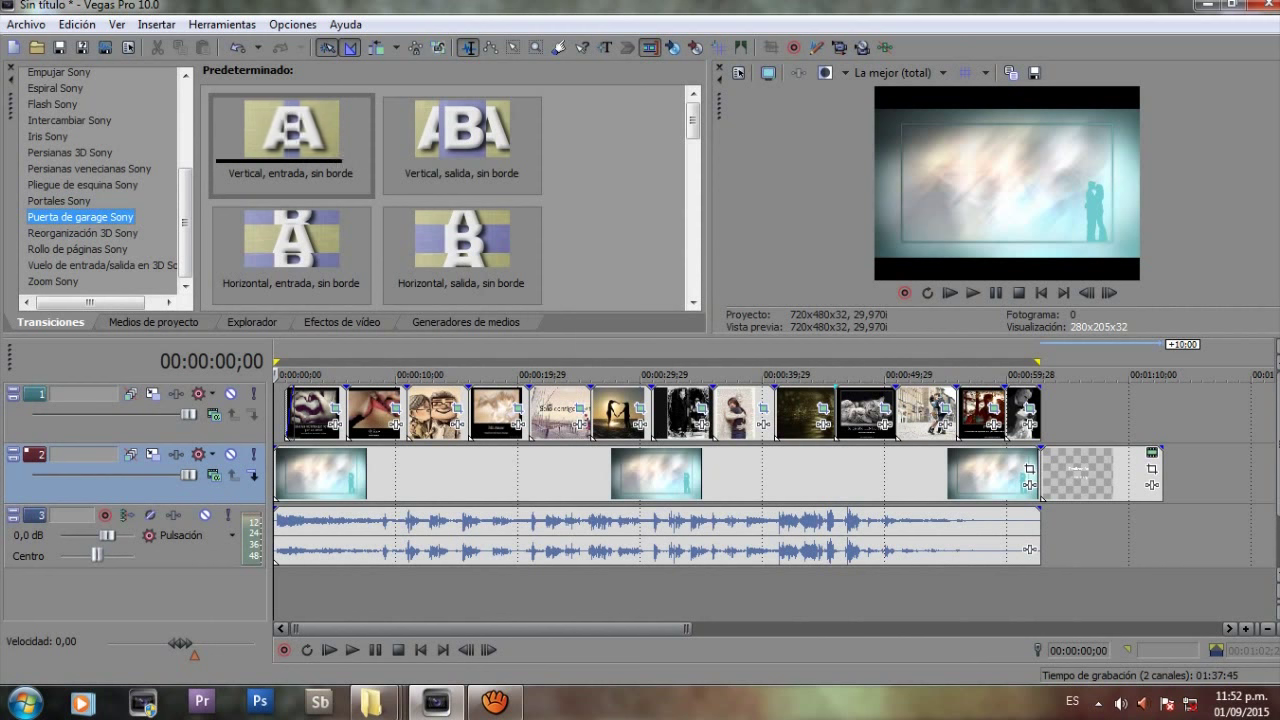
{"action": "left_click", "coordinate": [291, 145]}
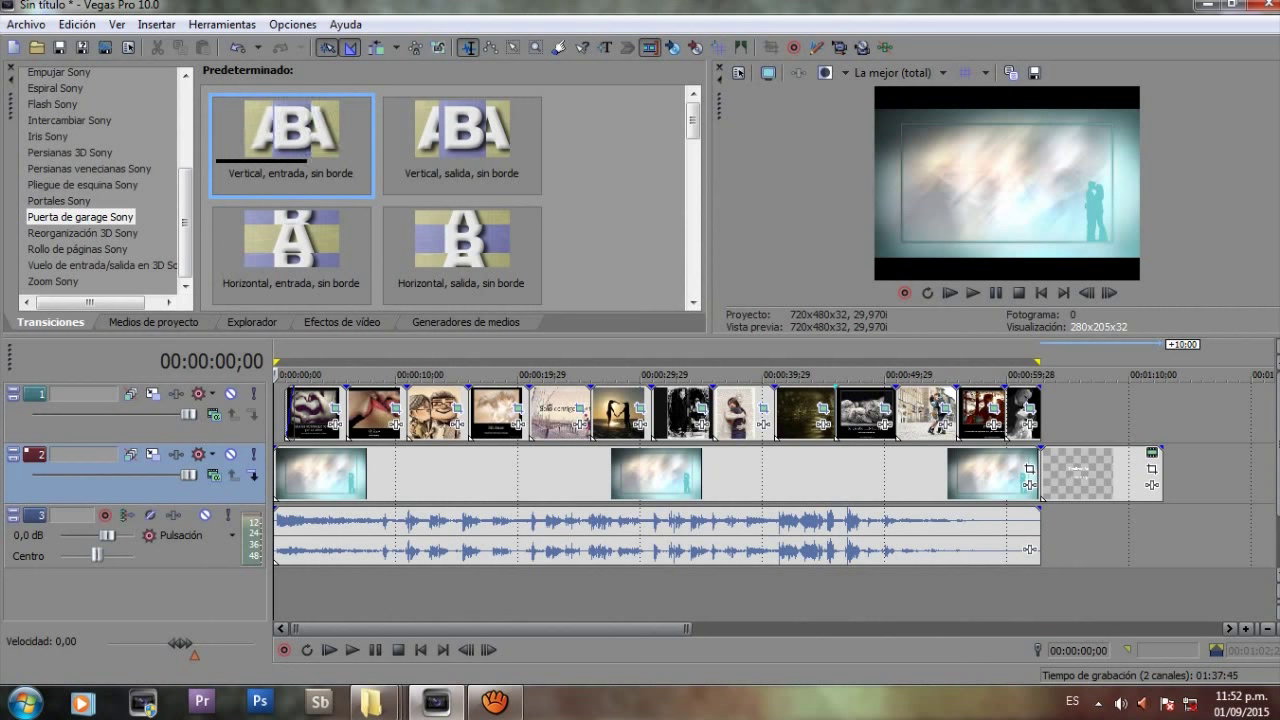
{"action": "left_click_drag", "start_coordinate": [291, 145], "coordinate": [291, 412]}
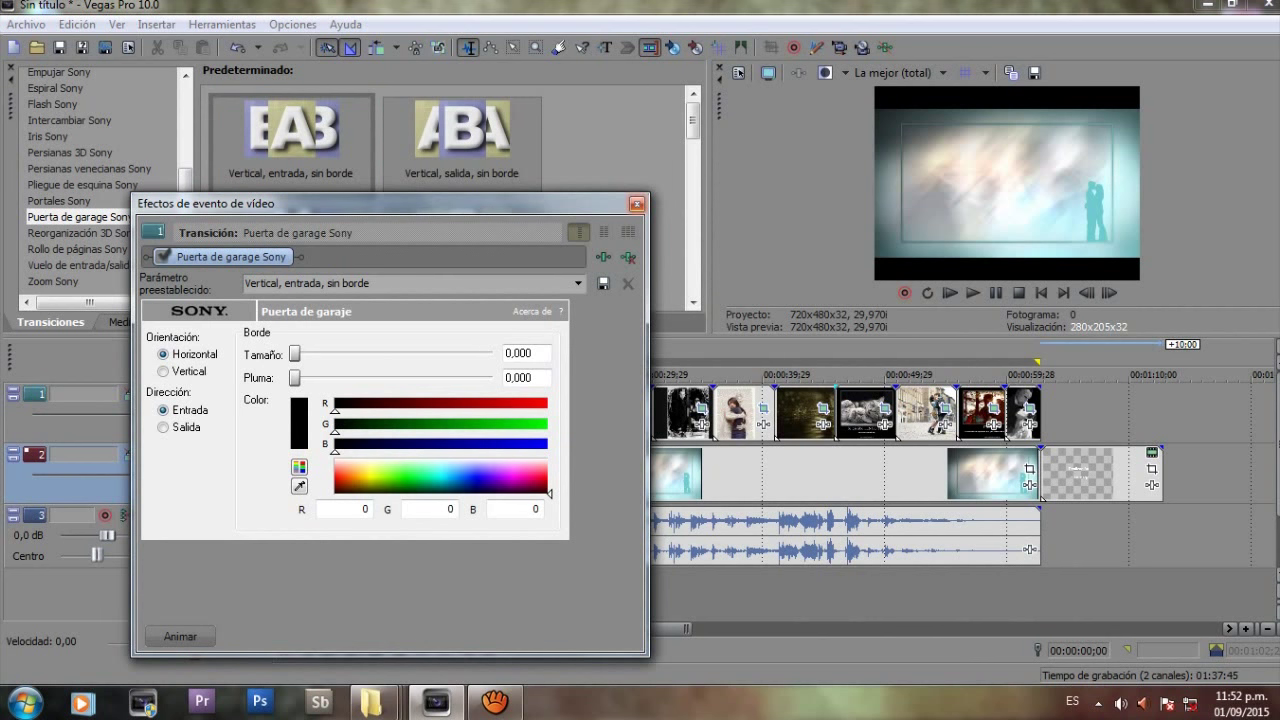
{"action": "left_click", "coordinate": [636, 204]}
{"action": "left_click", "coordinate": [333, 375]}
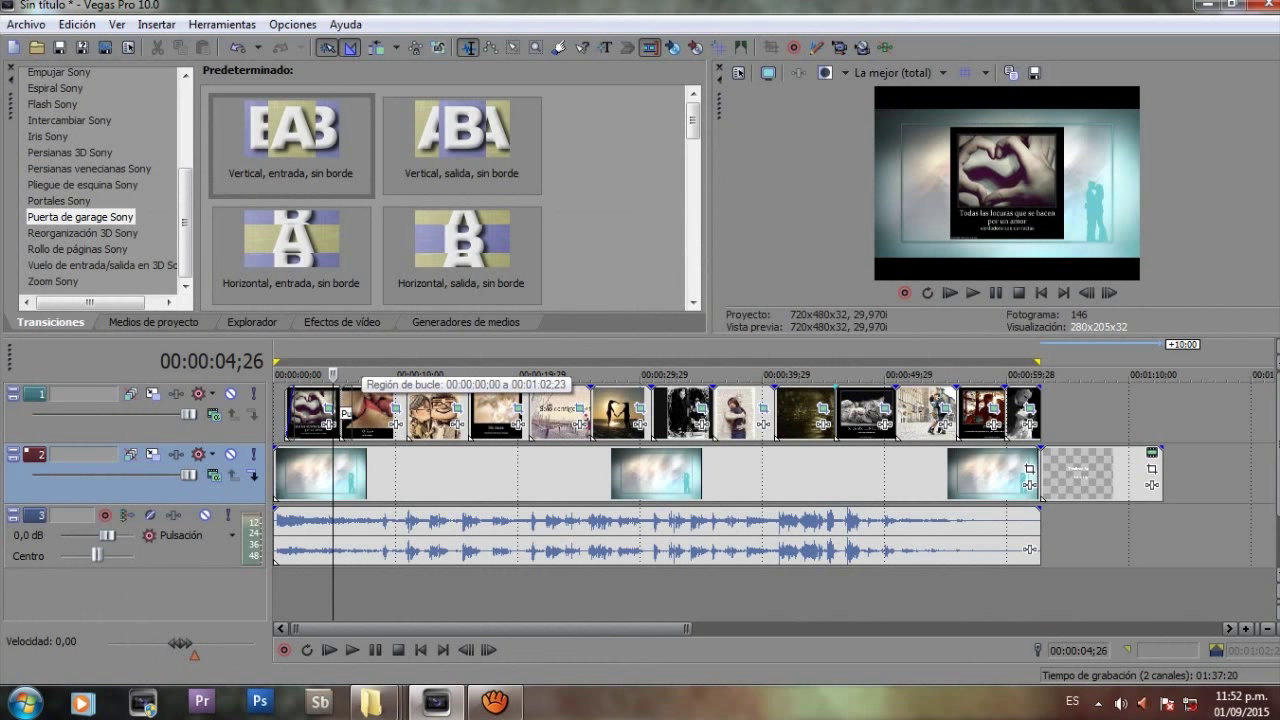
{"action": "key", "text": "space"}
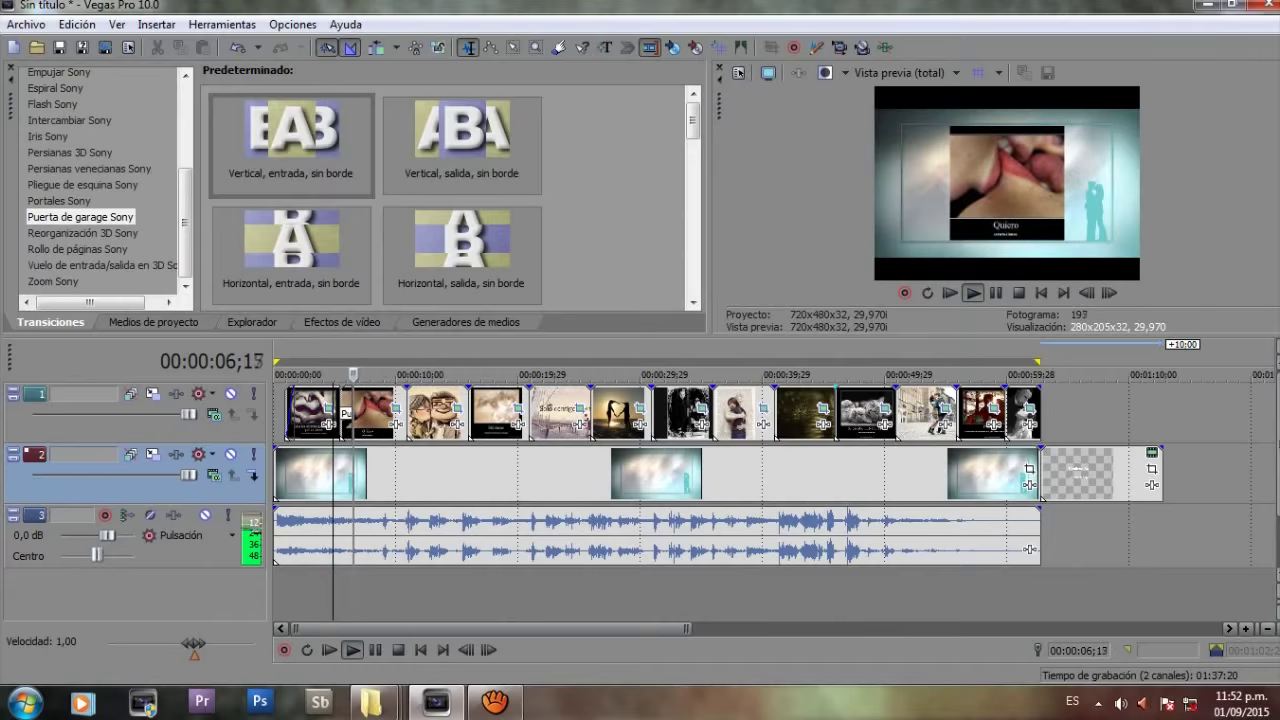
{"action": "key", "text": "space"}
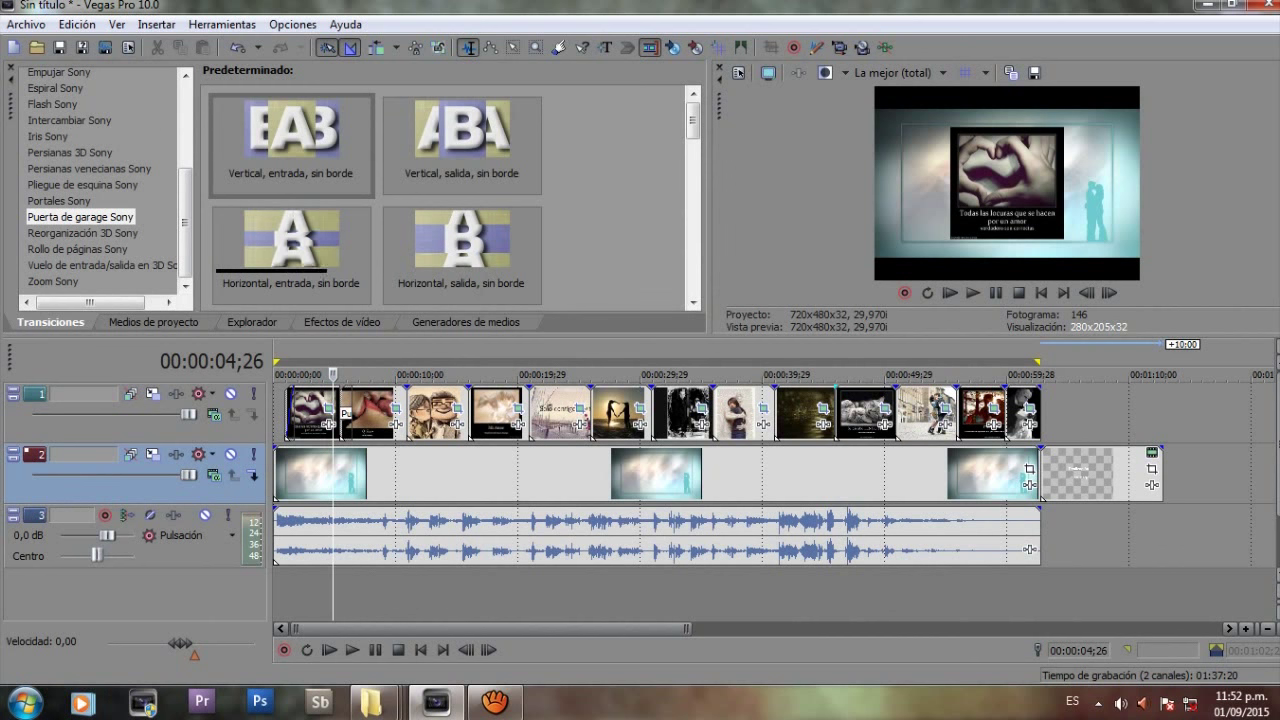
- Add the Pliegue de esquina Sony transition "Superior izquierda, pliegue medio" between the second and third pictures and preview it
{"action": "left_click", "coordinate": [83, 185]}
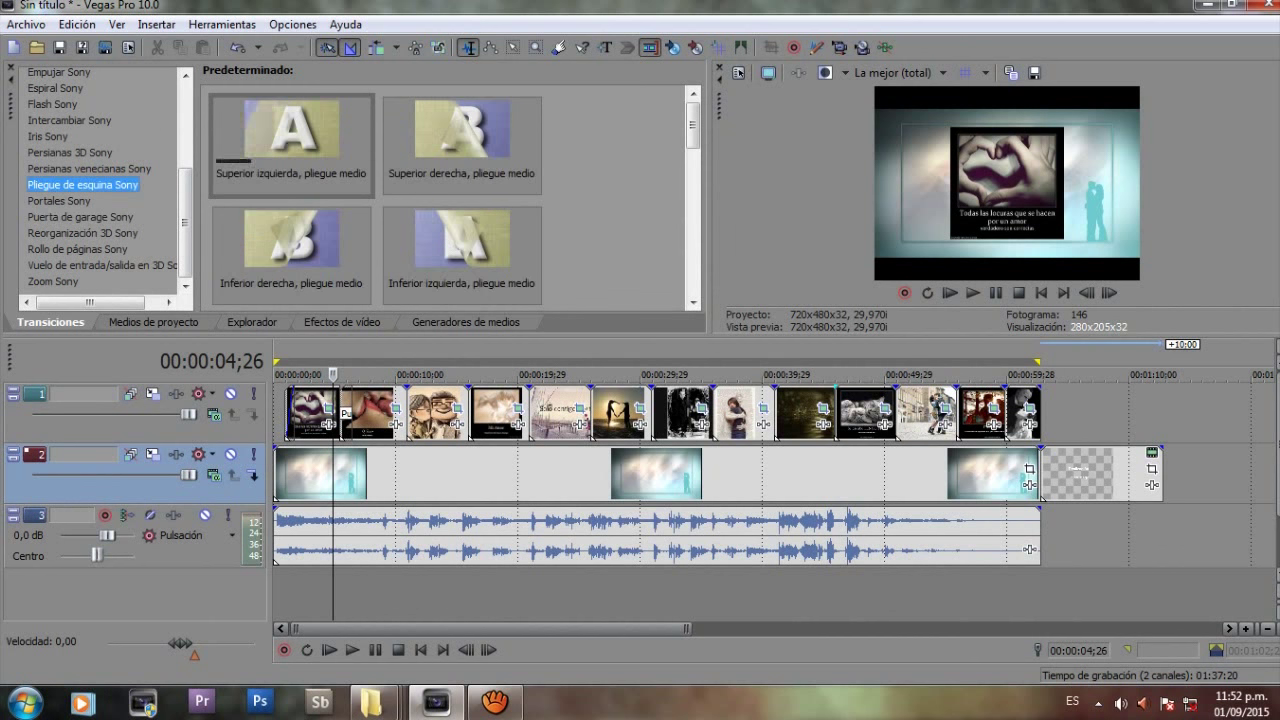
{"action": "left_click", "coordinate": [291, 140]}
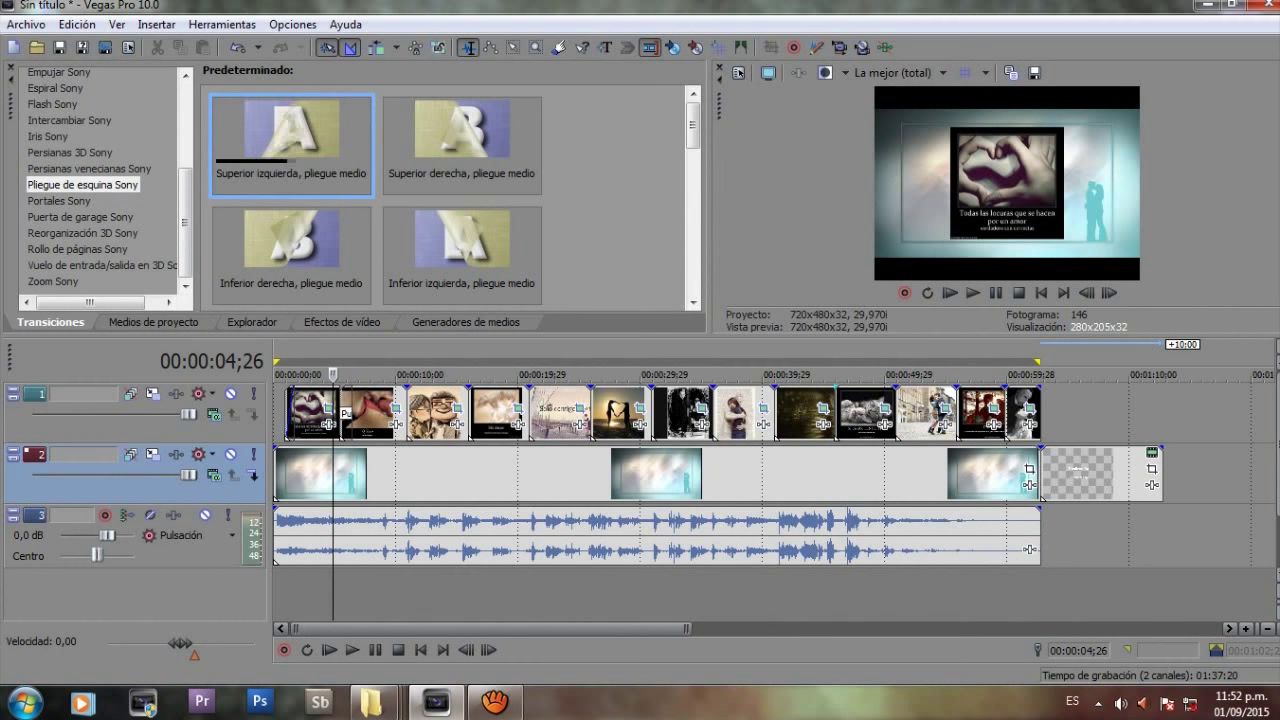
{"action": "left_click_drag", "start_coordinate": [291, 140], "coordinate": [403, 412]}
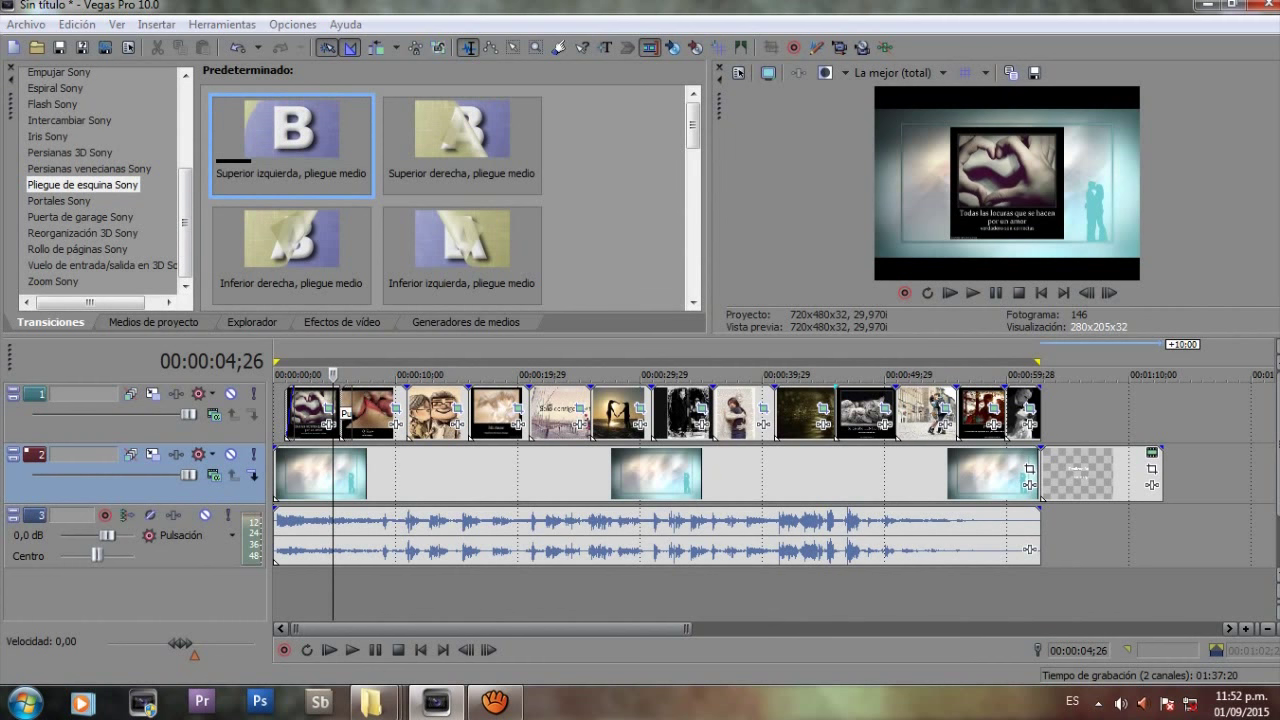
{"action": "left_click", "coordinate": [637, 204]}
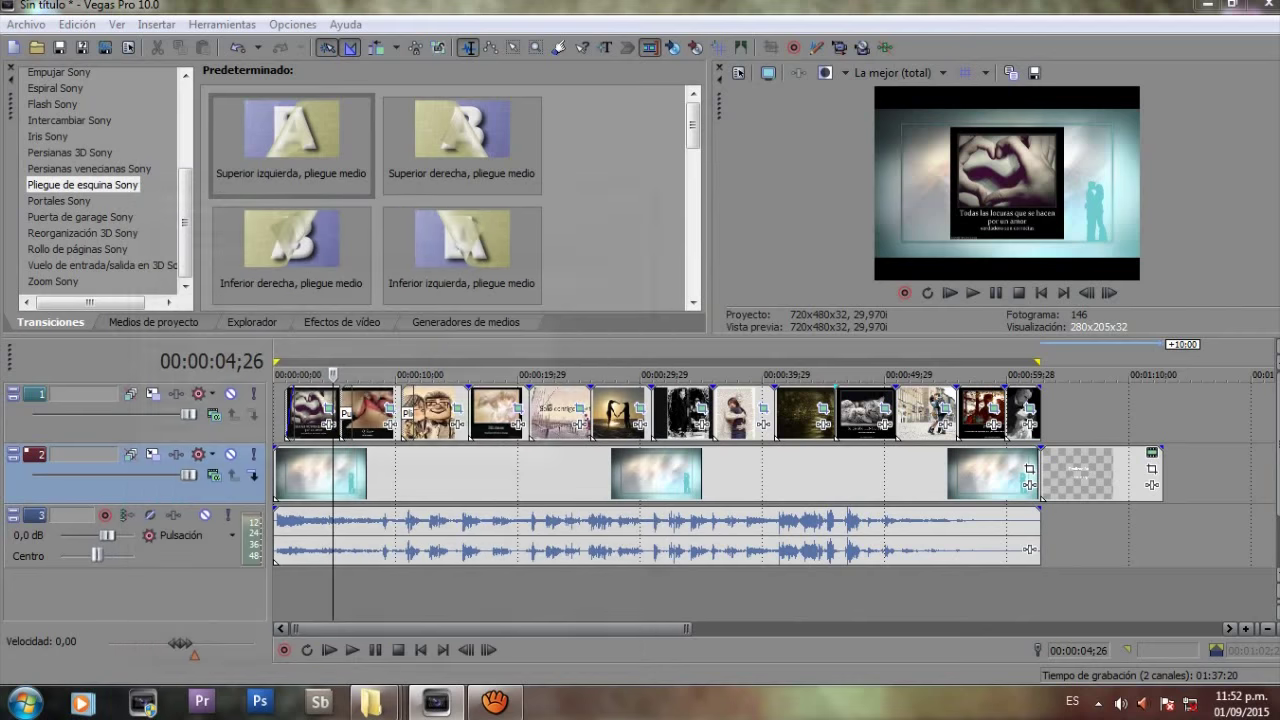
{"action": "left_click", "coordinate": [393, 375]}
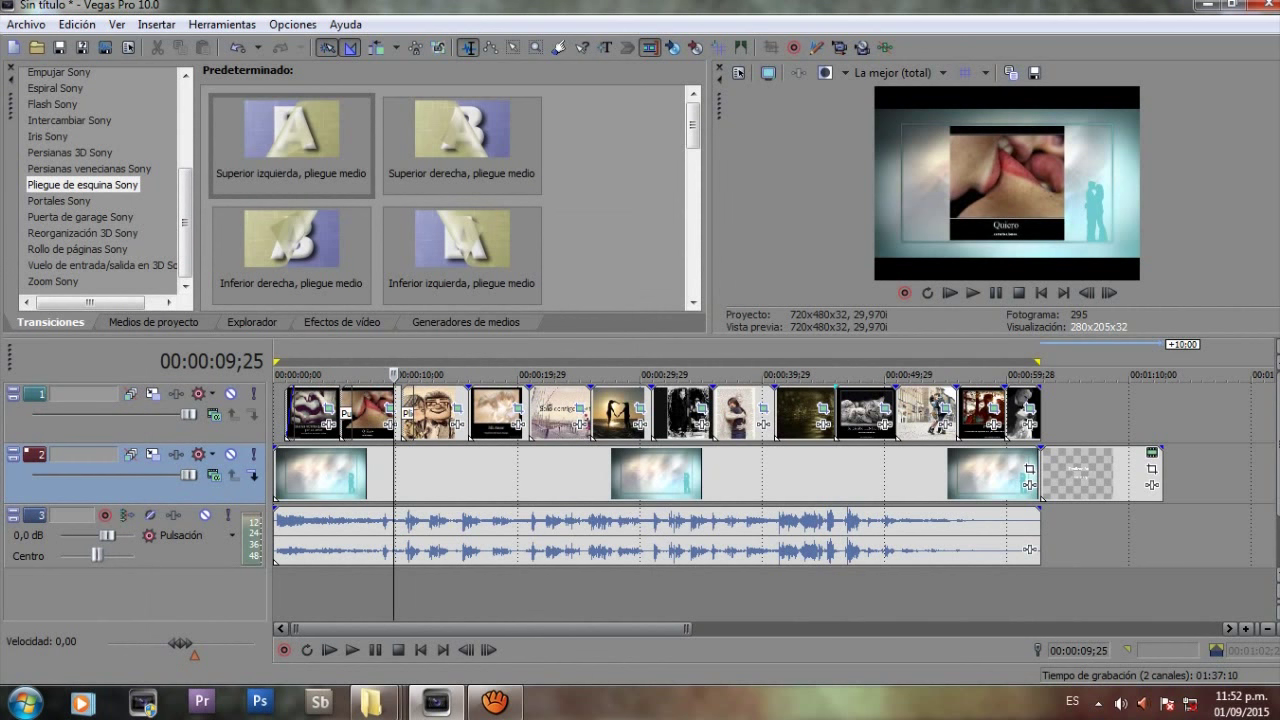
{"action": "key", "text": "space"}
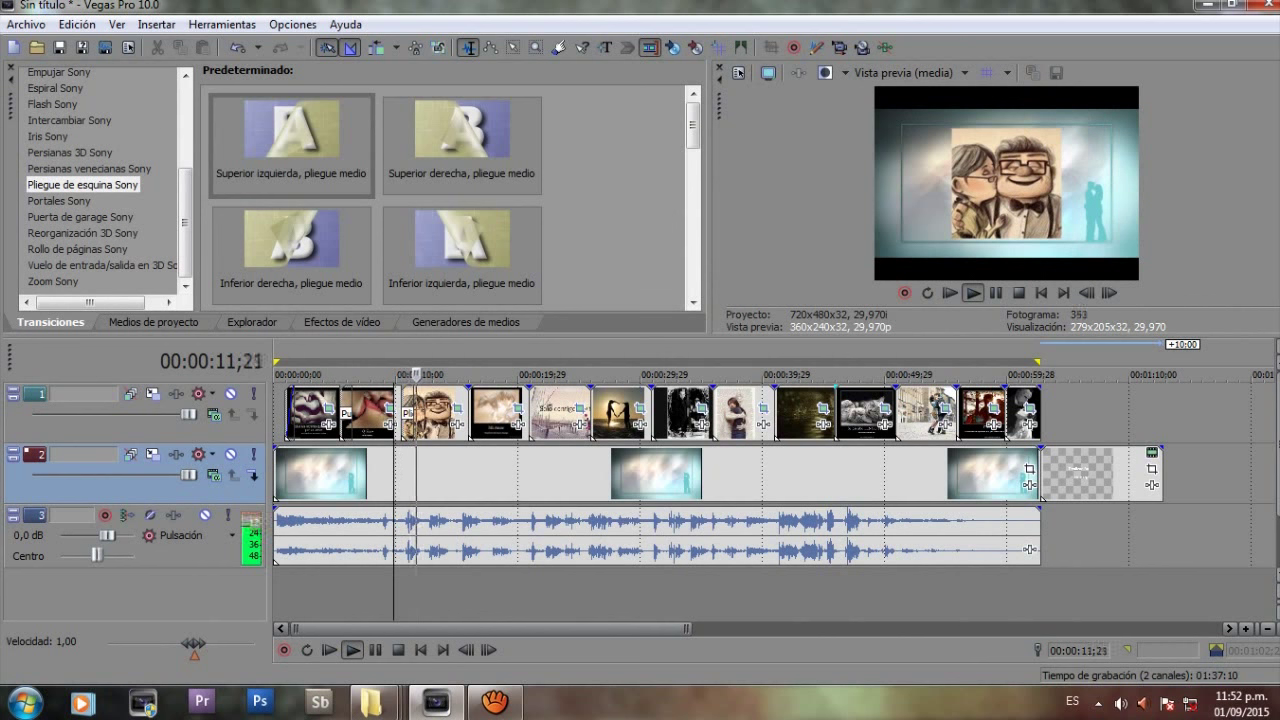
{"action": "key", "text": "space"}
- Add the Persianas venecianas Sony transition "Una persiana vertical" between the third and fourth pictures and preview it
{"action": "left_click", "coordinate": [80, 217]}
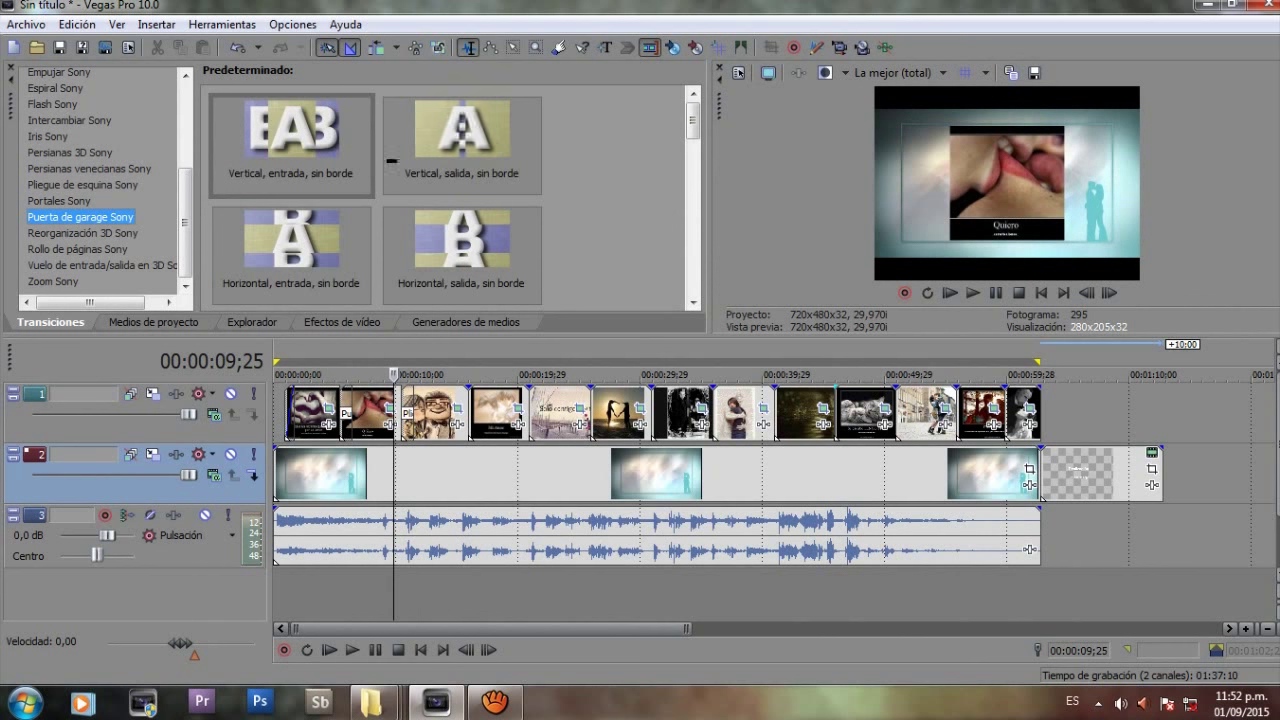
{"action": "left_click", "coordinate": [90, 169]}
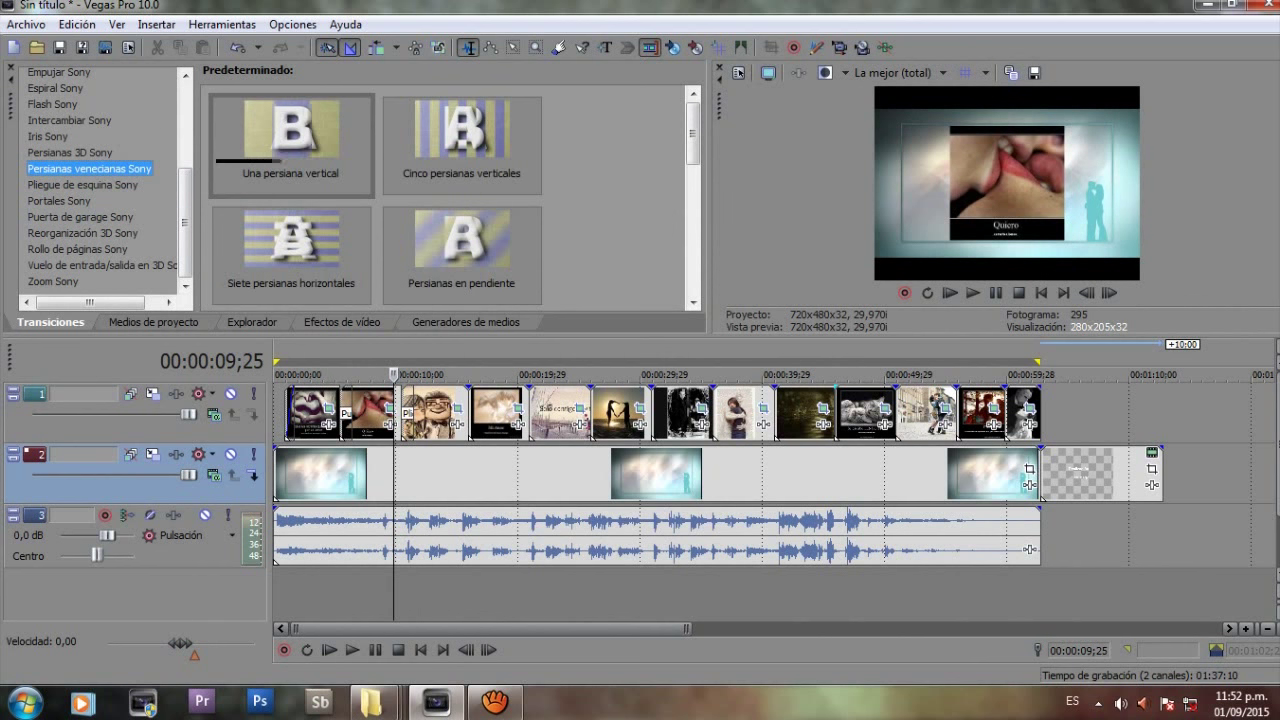
{"action": "left_click", "coordinate": [291, 145]}
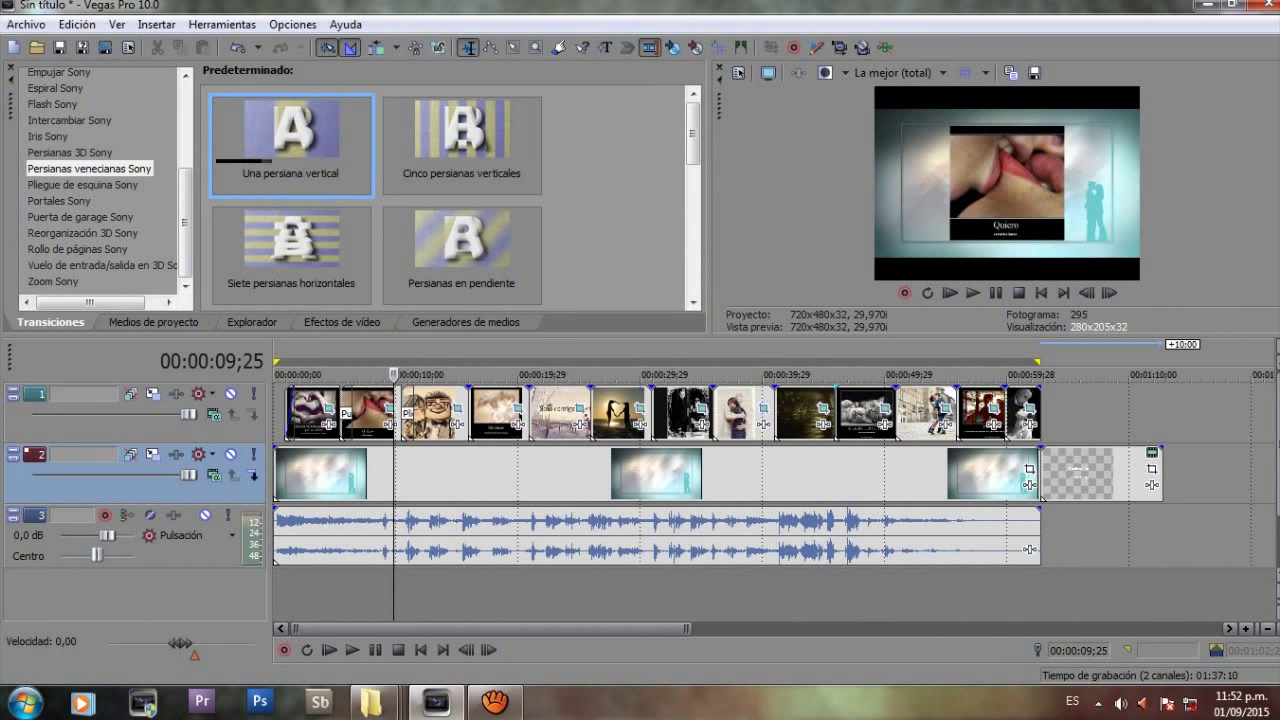
{"action": "left_click_drag", "start_coordinate": [291, 145], "coordinate": [470, 412]}
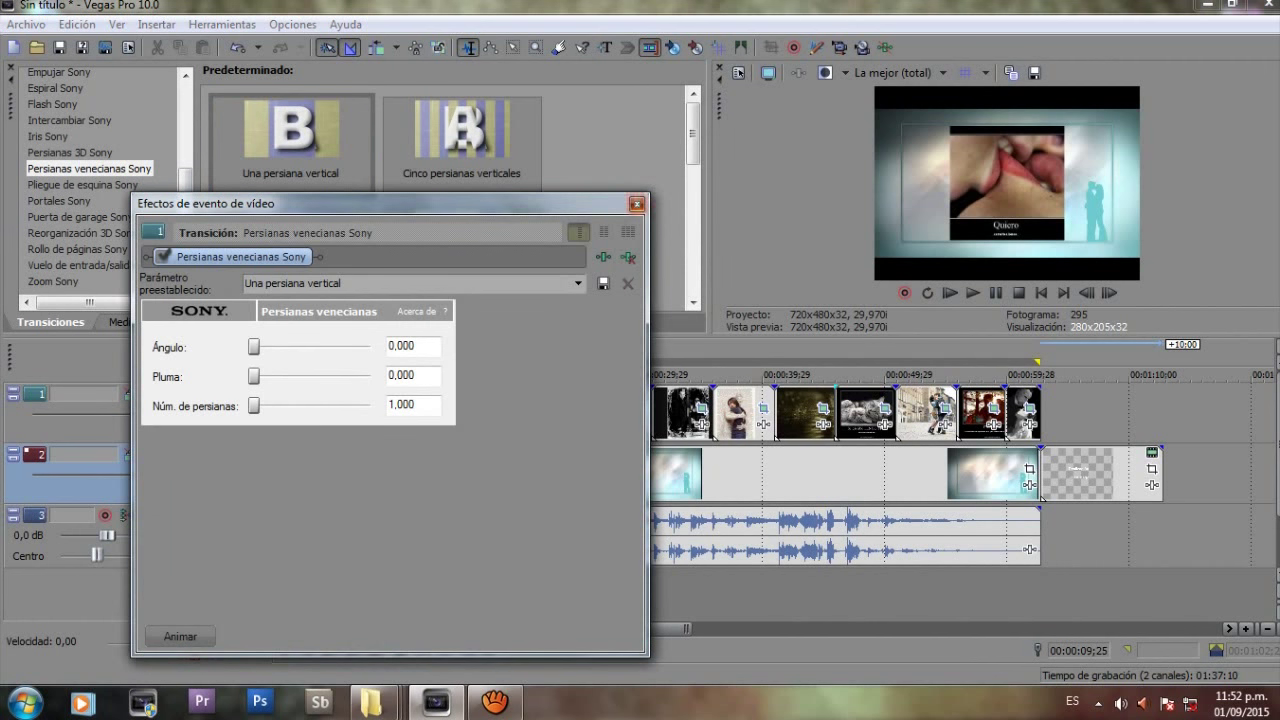
{"action": "left_click", "coordinate": [637, 204]}
{"action": "left_click", "coordinate": [452, 375]}
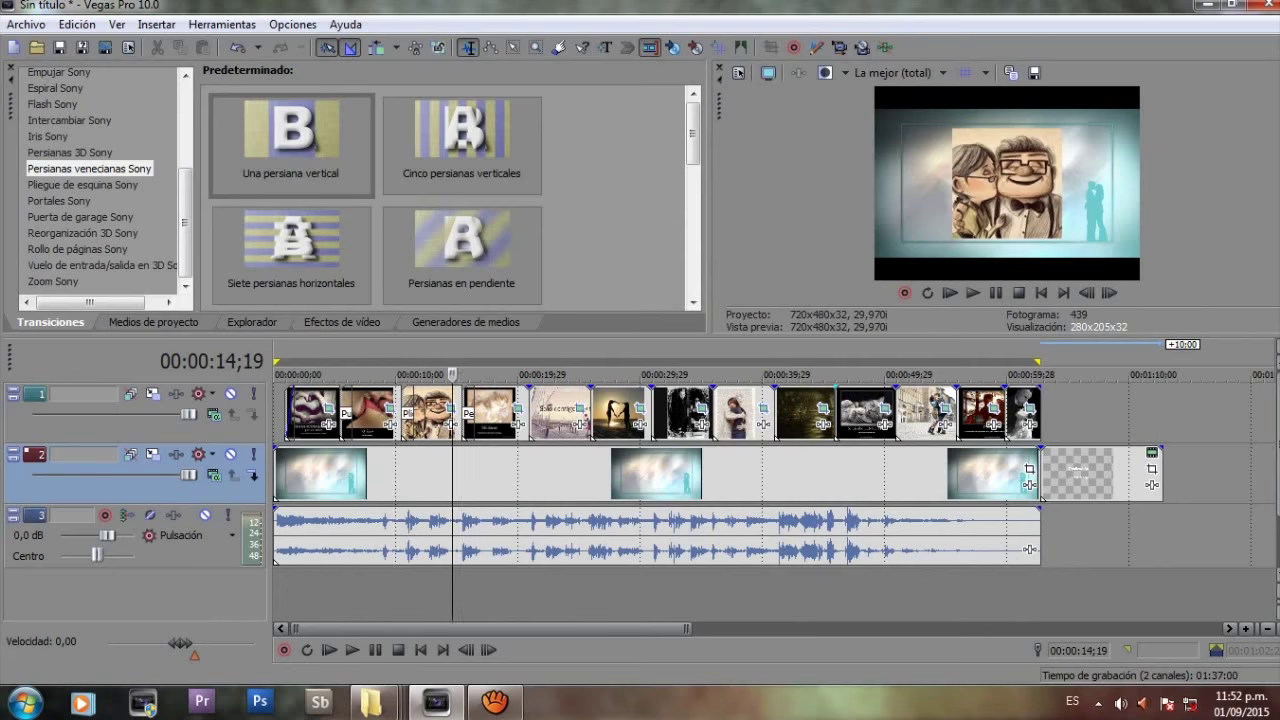
{"action": "key", "text": "space"}
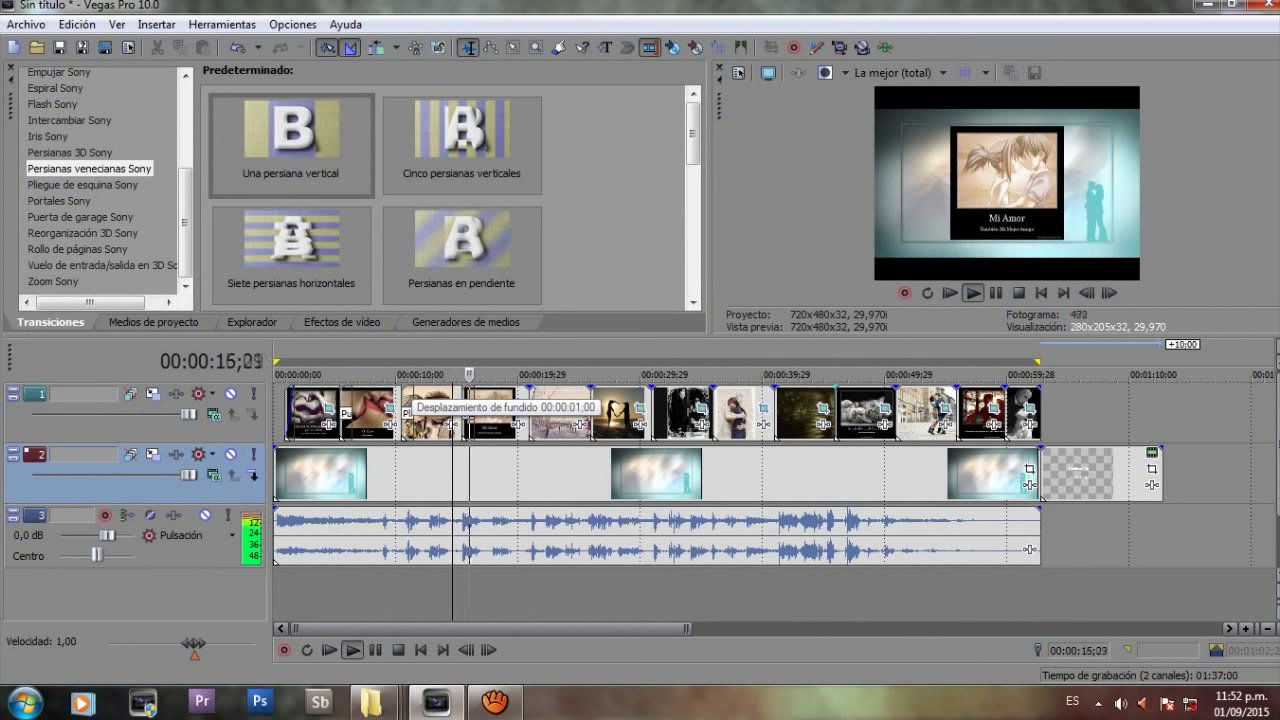
{"action": "key", "text": "space"}
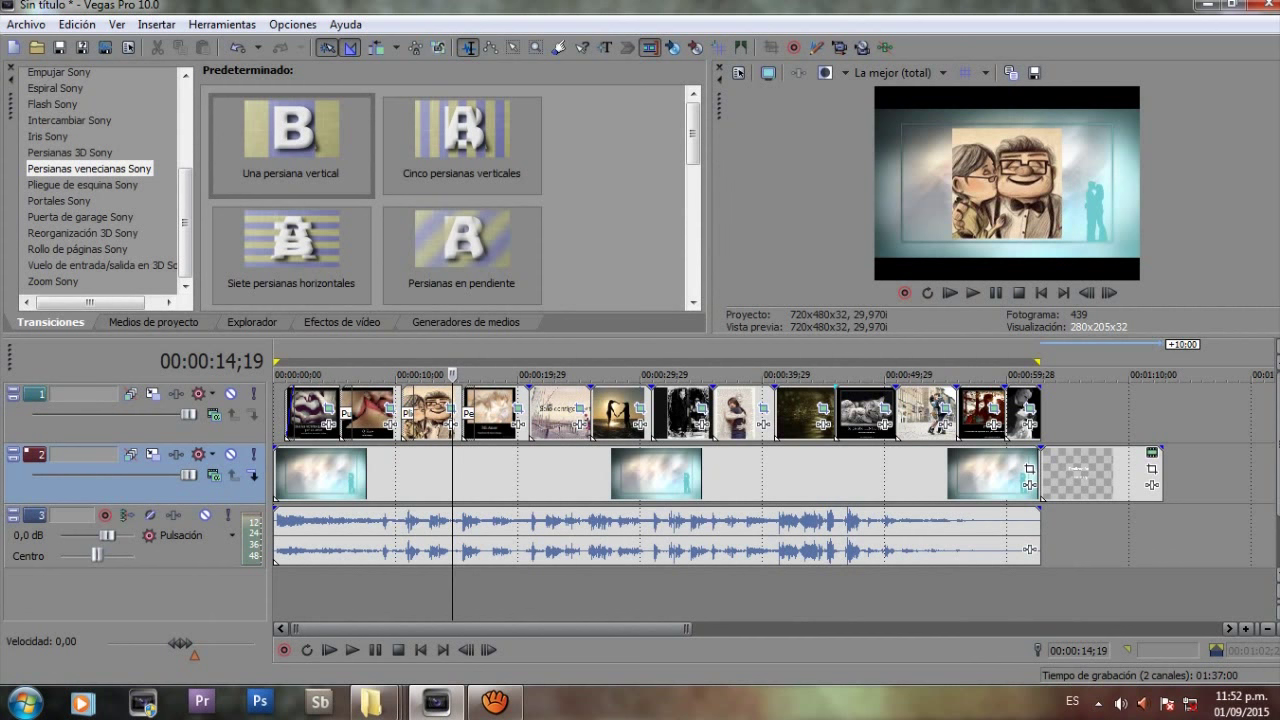
- Add the Empujar Sony transition "Empujar hacia arriba" between the fourth and fifth pictures and close its settings
{"action": "left_click", "coordinate": [58, 201]}
{"action": "left_click", "coordinate": [69, 120]}
{"action": "left_click", "coordinate": [55, 88]}
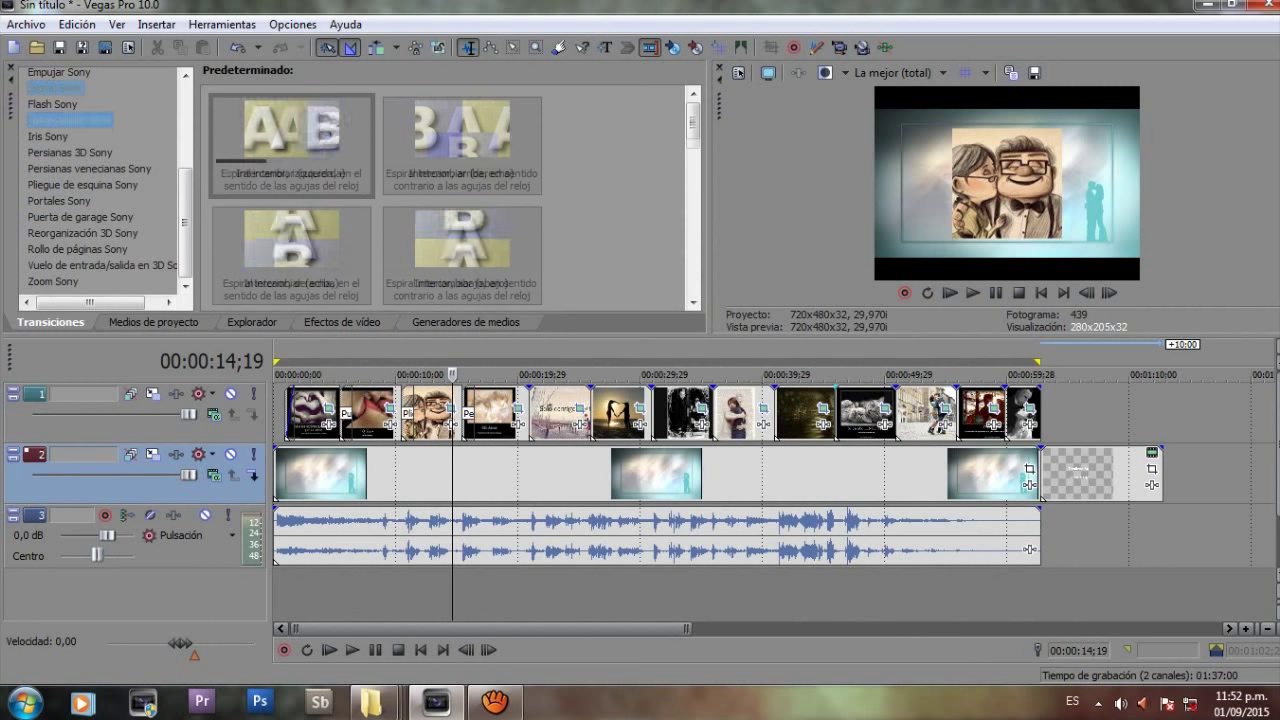
{"action": "left_click", "coordinate": [59, 73]}
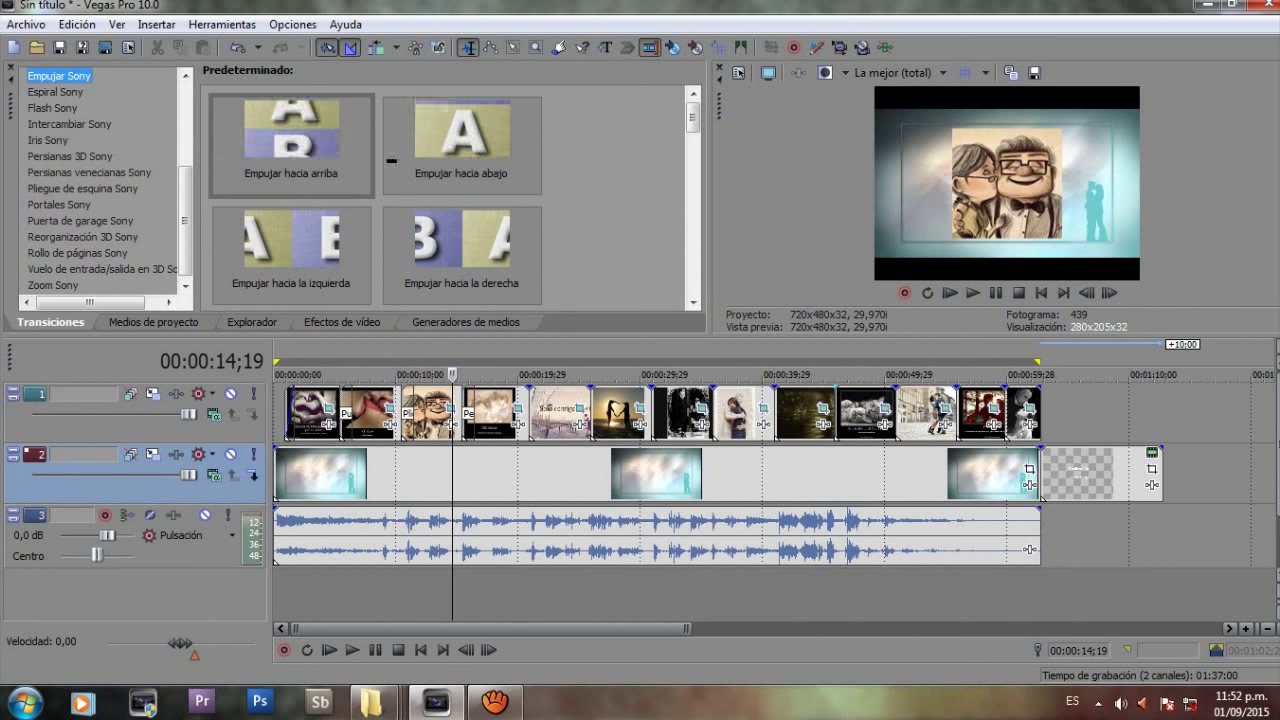
{"action": "left_click", "coordinate": [291, 140]}
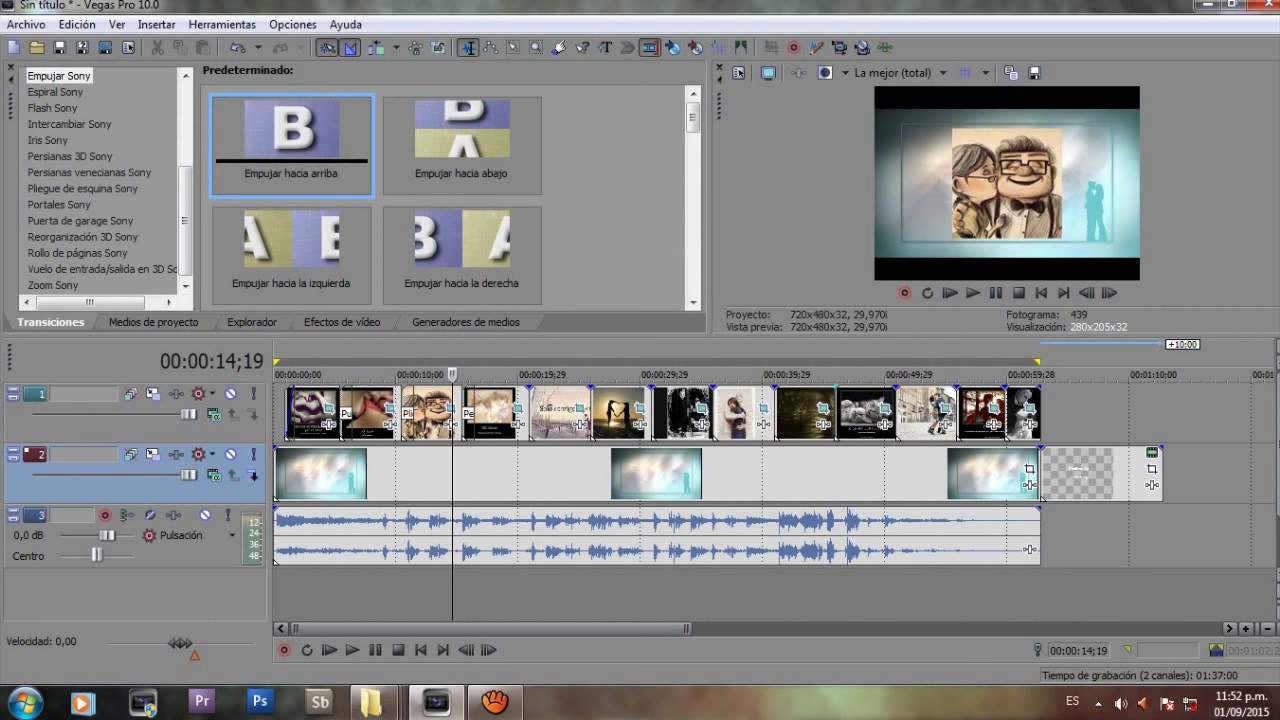
{"action": "left_click_drag", "start_coordinate": [291, 140], "coordinate": [532, 412]}
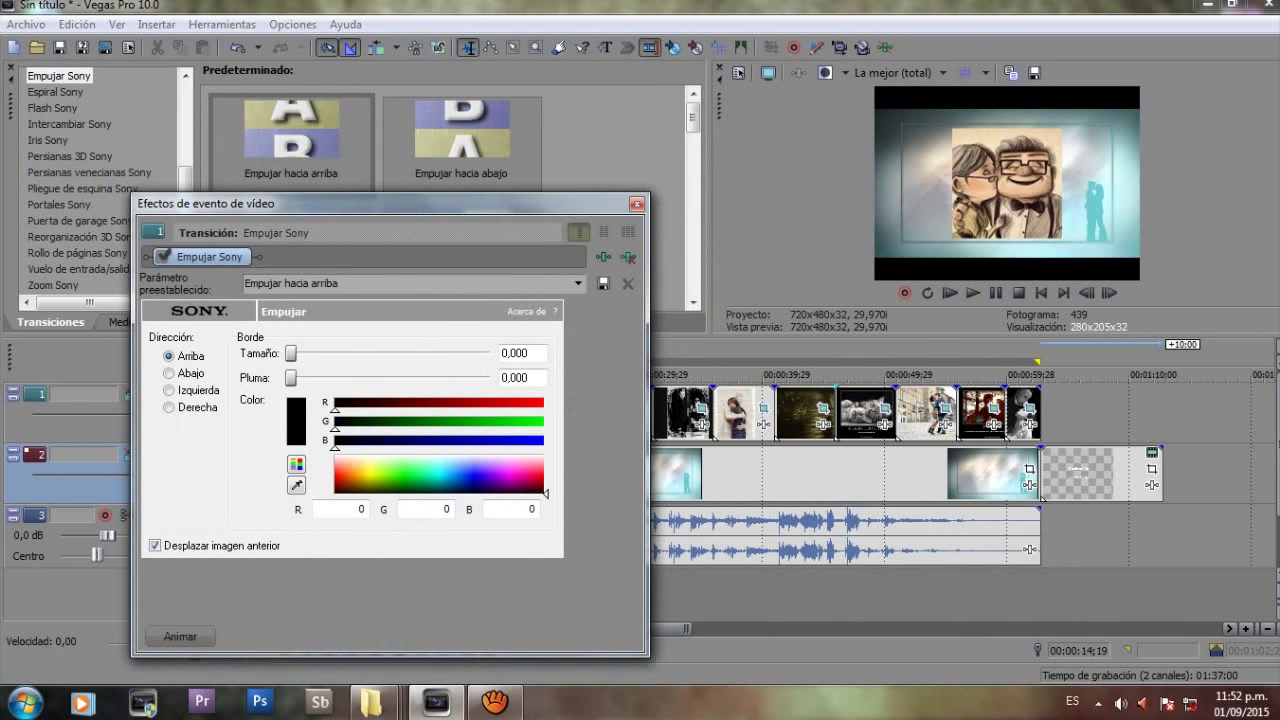
{"action": "left_click", "coordinate": [636, 204]}
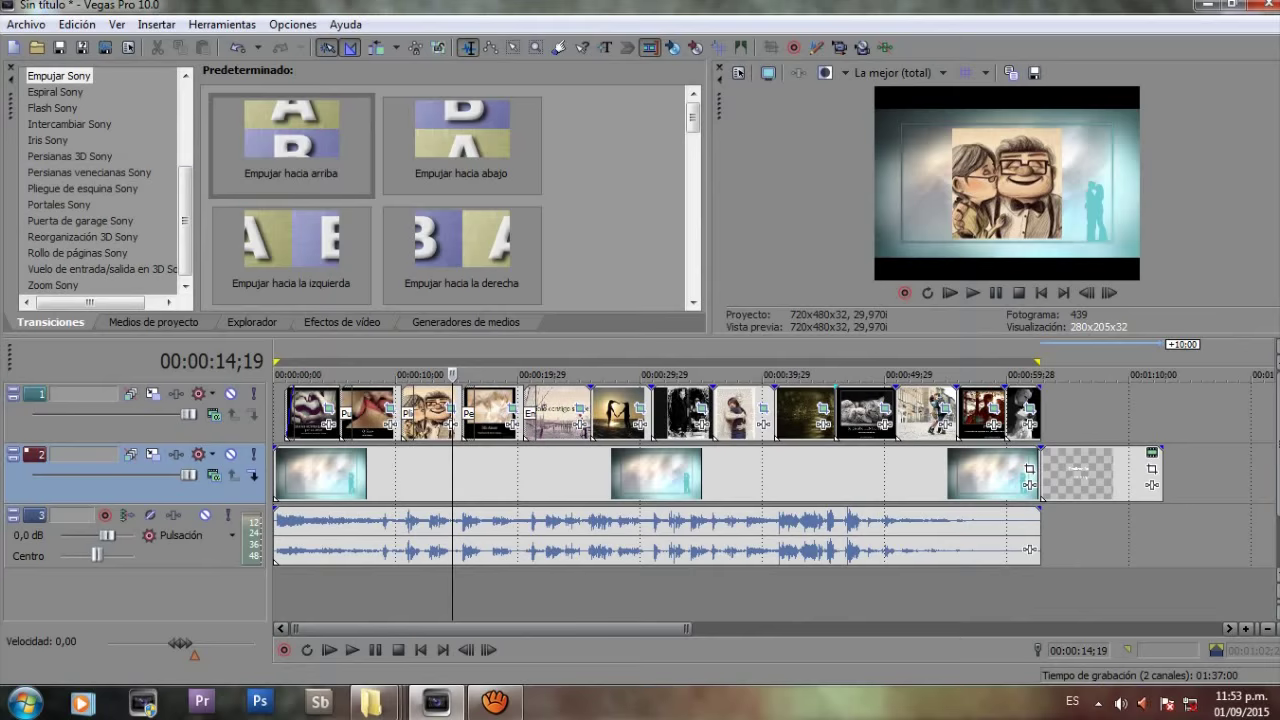
- Add the Espiral Sony transition "Espiral interior, izquierda, en el sentido de las agujas del reloj" between the fifth and sixth pictures and close its settings
{"action": "left_click", "coordinate": [82, 188]}
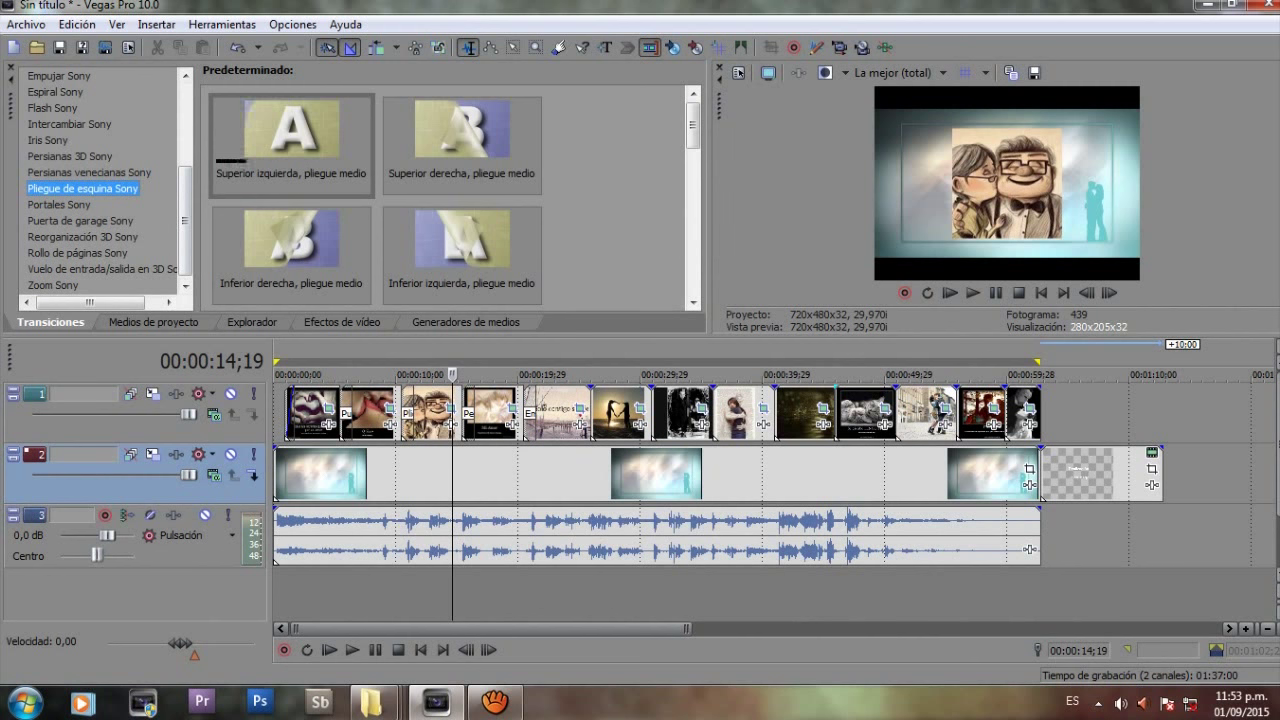
{"action": "left_click", "coordinate": [80, 221]}
{"action": "left_click", "coordinate": [70, 157]}
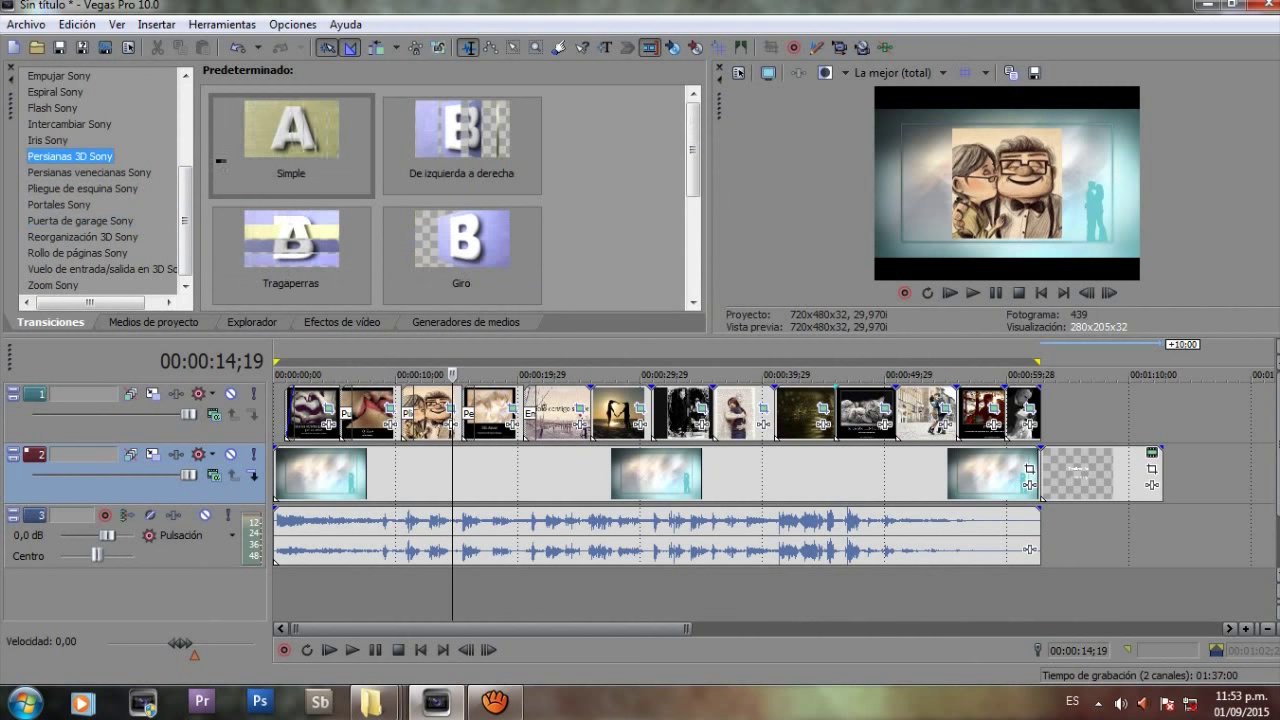
{"action": "left_click", "coordinate": [55, 92]}
{"action": "left_click_drag", "start_coordinate": [292, 140], "coordinate": [597, 412]}
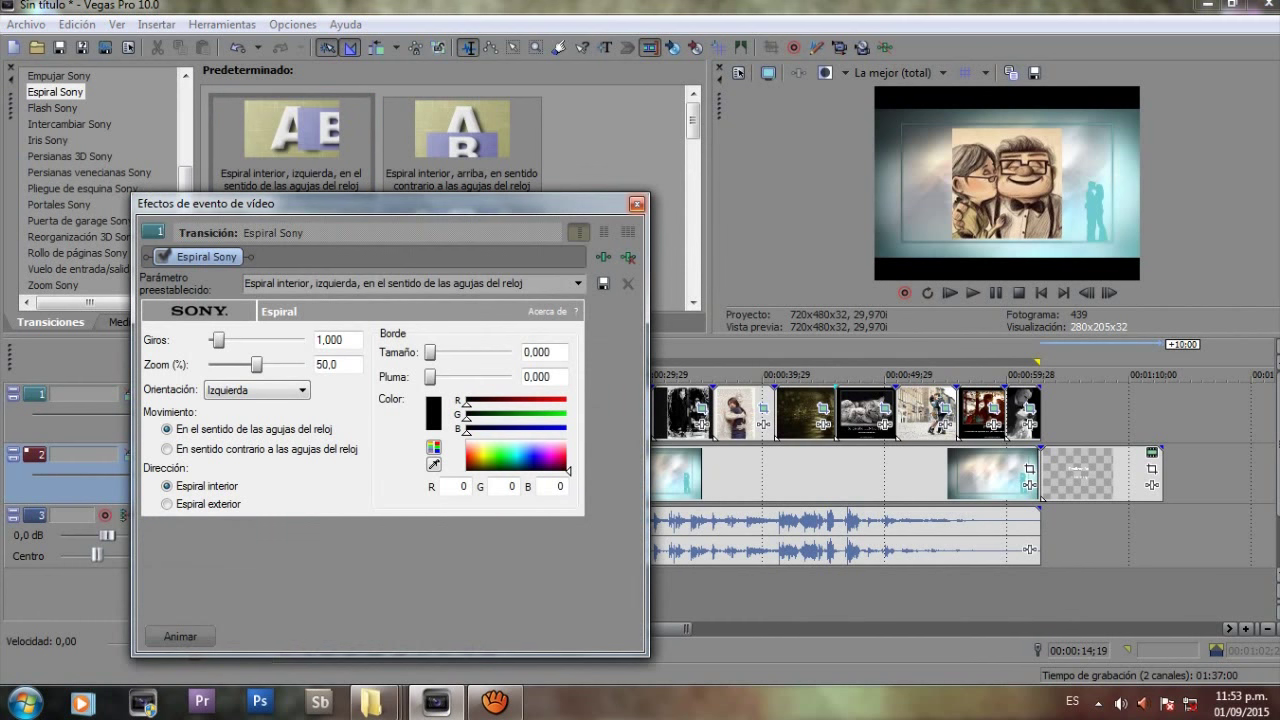
{"action": "left_click", "coordinate": [636, 204]}
- Add the Iris Sony transition "Cuadrado, entrada, centro" between the sixth and seventh pictures and close its settings
{"action": "key", "text": "Down"}
{"action": "key", "text": "Down"}
{"action": "key", "text": "Down"}
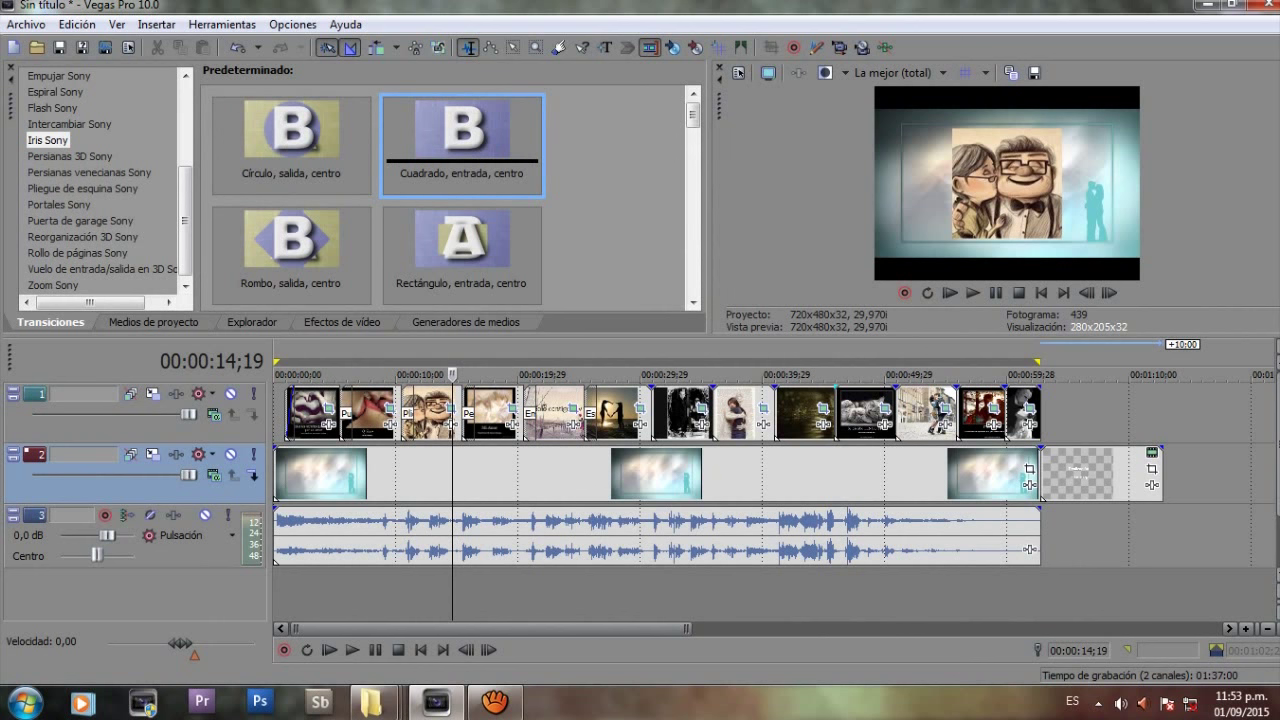
{"action": "key", "text": "Return"}
{"action": "left_click", "coordinate": [636, 204]}
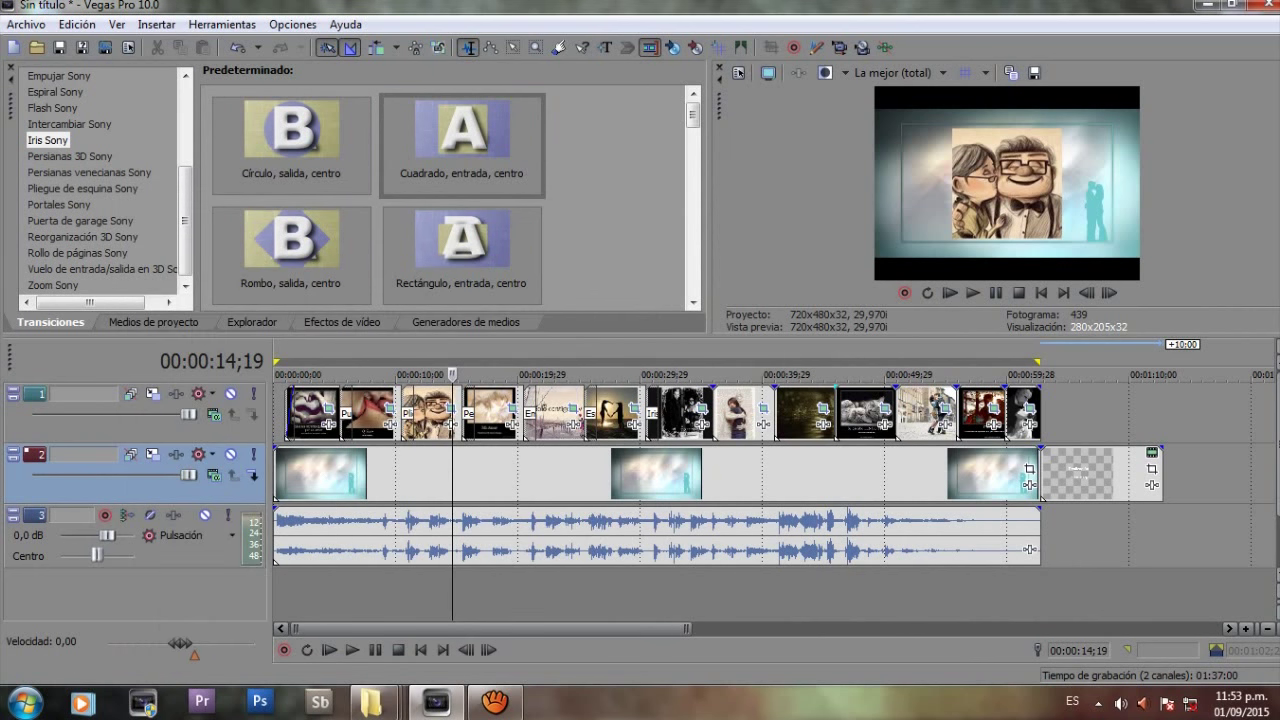
- Add the Espiral Sony transition "Espiral interior, arriba, en sentido contrario a las agujas del reloj" between the seventh and eighth pictures and preview the video
{"action": "key", "text": "Up"}
{"action": "key", "text": "Up"}
{"action": "key", "text": "Up"}
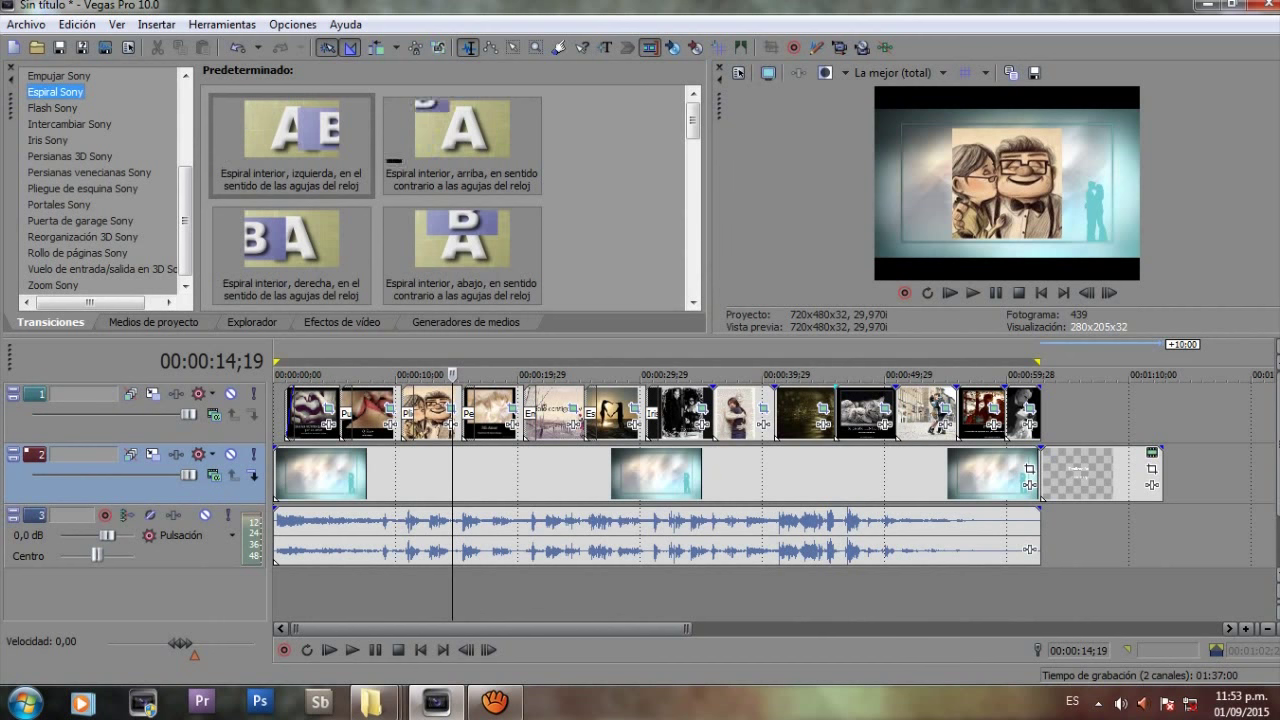
{"action": "left_click", "coordinate": [462, 140]}
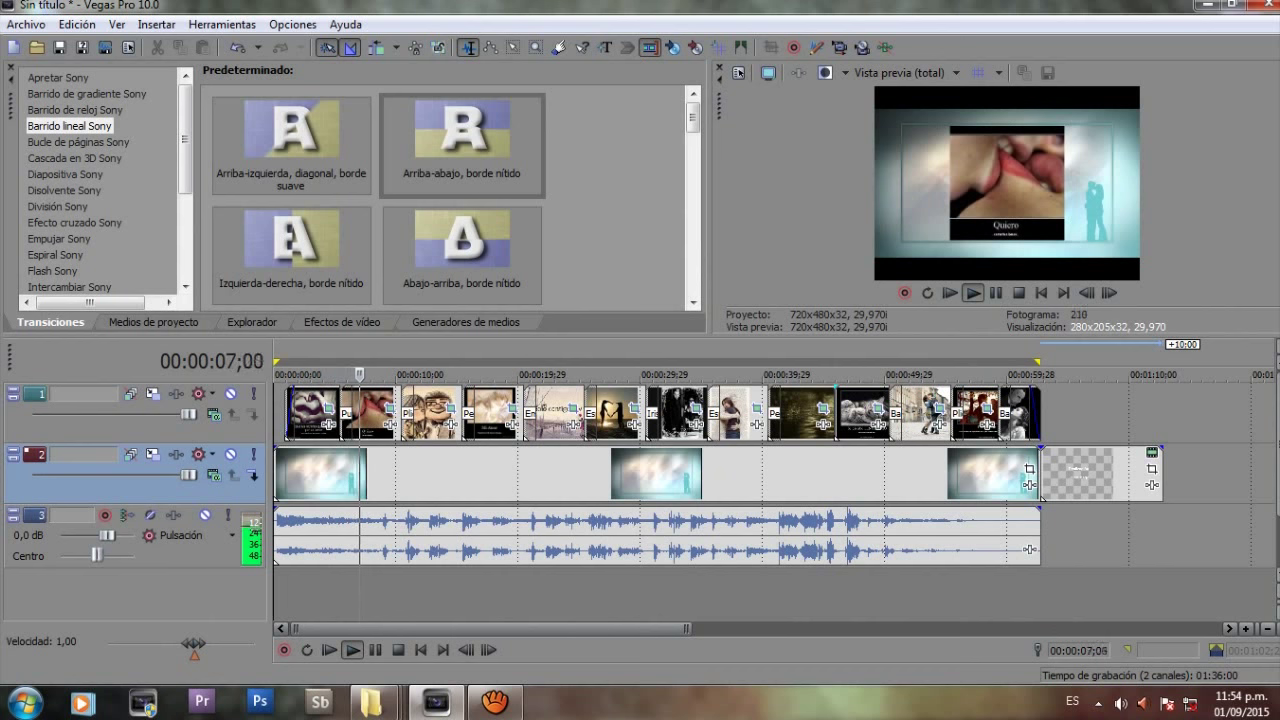
{"action": "key", "text": "space"}
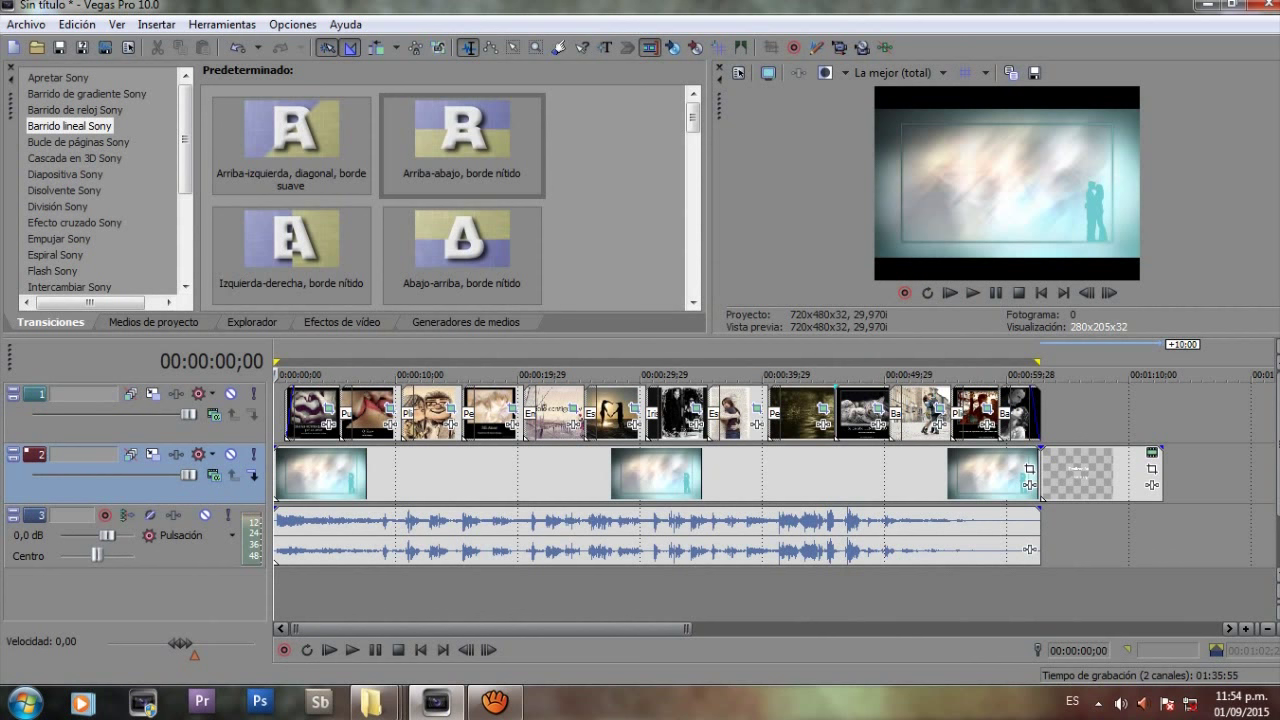
- Try time selections over the whole project and over only its final stretch from 00:00:58;12 to 00:01:10;04
{"action": "left_click_drag", "start_coordinate": [1163, 590], "coordinate": [1057, 590]}
{"action": "left_click_drag", "start_coordinate": [1058, 362], "coordinate": [276, 362]}
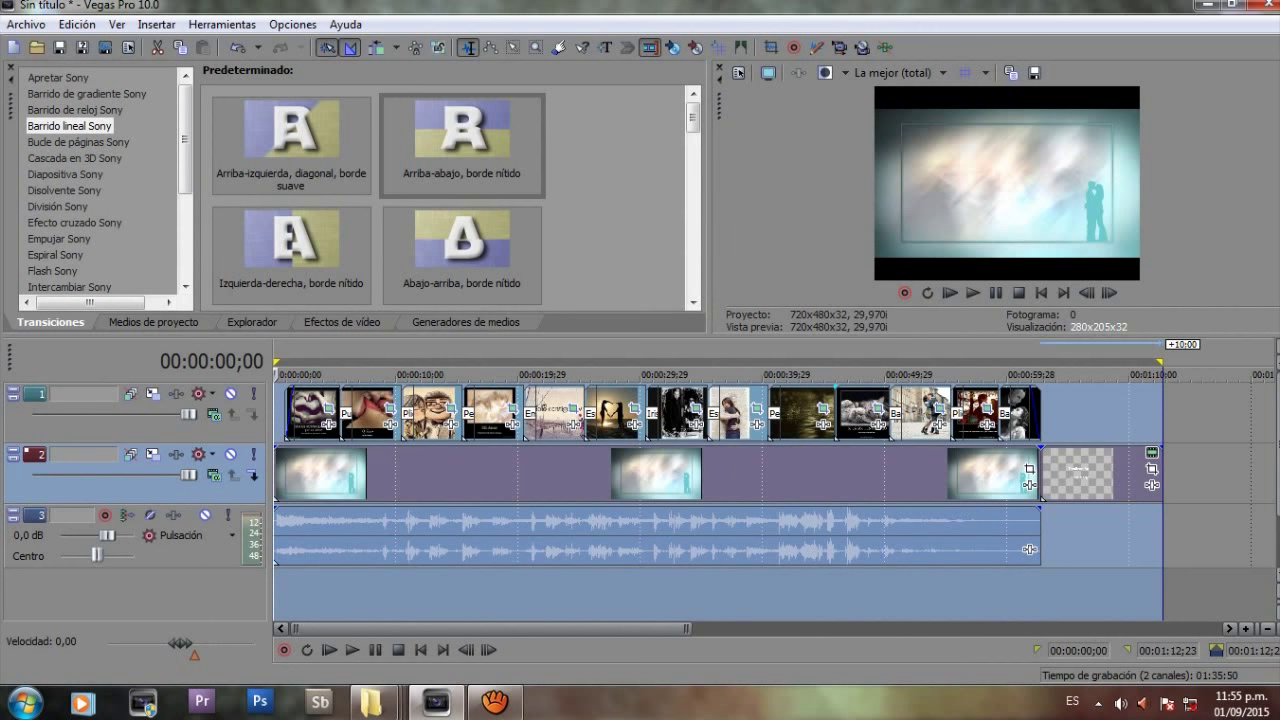
{"action": "left_click", "coordinate": [1022, 594]}
{"action": "left_click_drag", "start_coordinate": [988, 594], "coordinate": [1131, 594]}
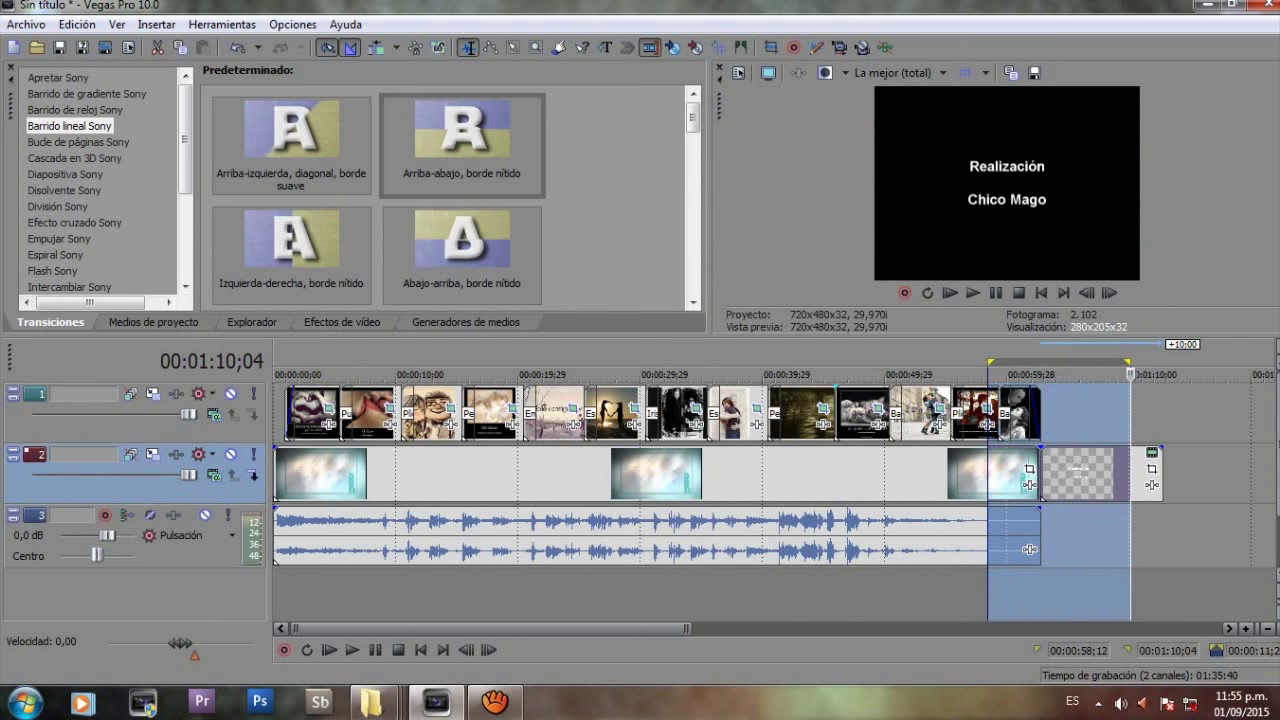
- Set the time selection to the whole project, from the end of the closing credit at 00:01:12;23 back to 00:00:00;00
{"action": "left_click", "coordinate": [1151, 413]}
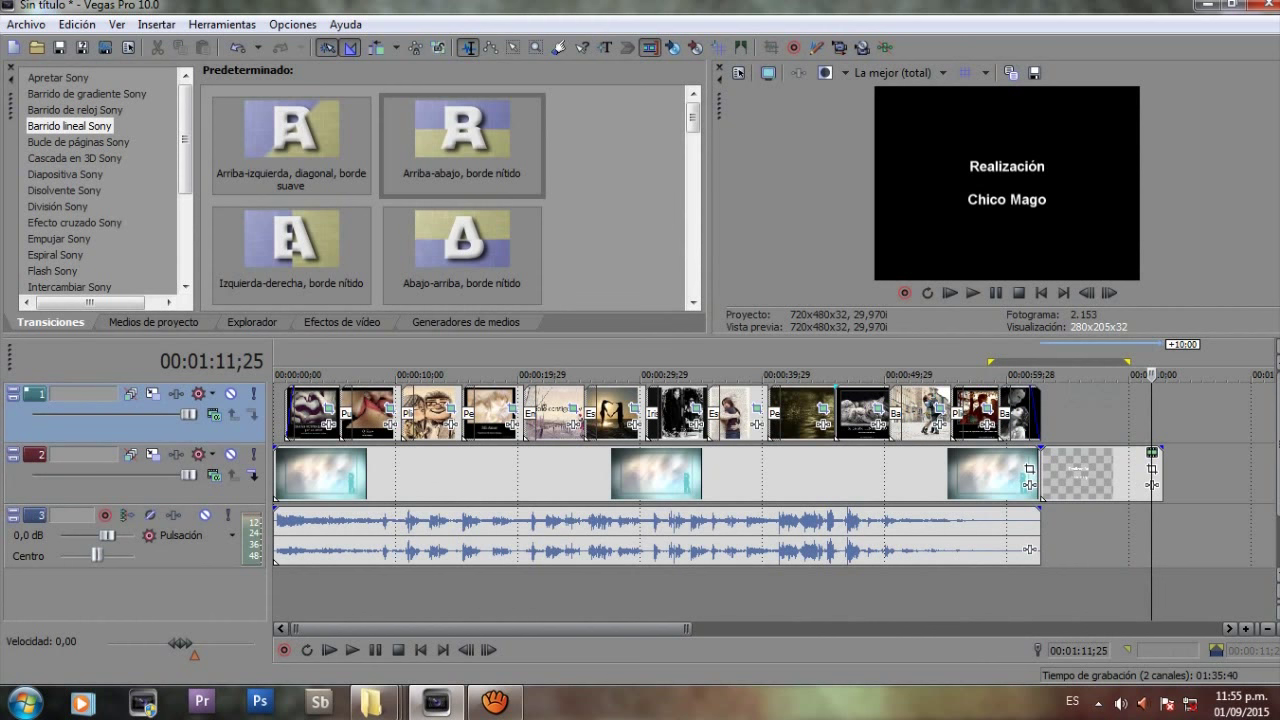
{"action": "left_click", "coordinate": [1163, 413]}
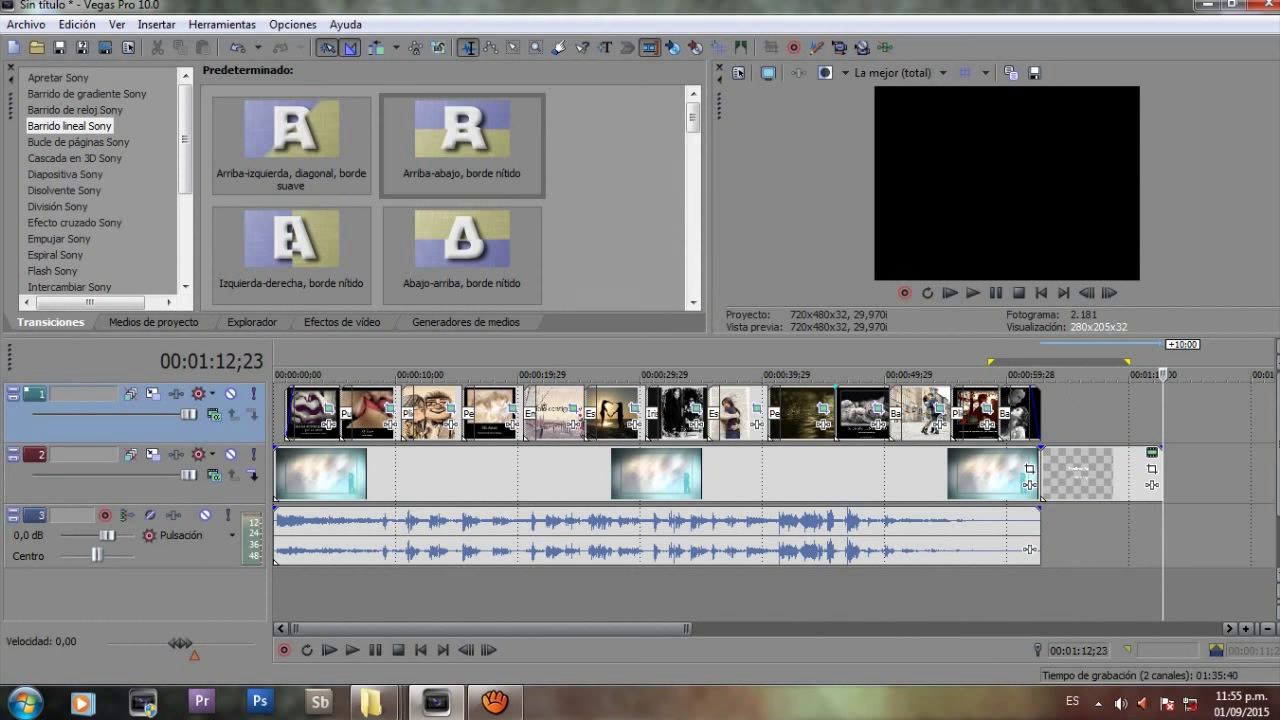
{"action": "left_click_drag", "start_coordinate": [1163, 413], "coordinate": [274, 413]}
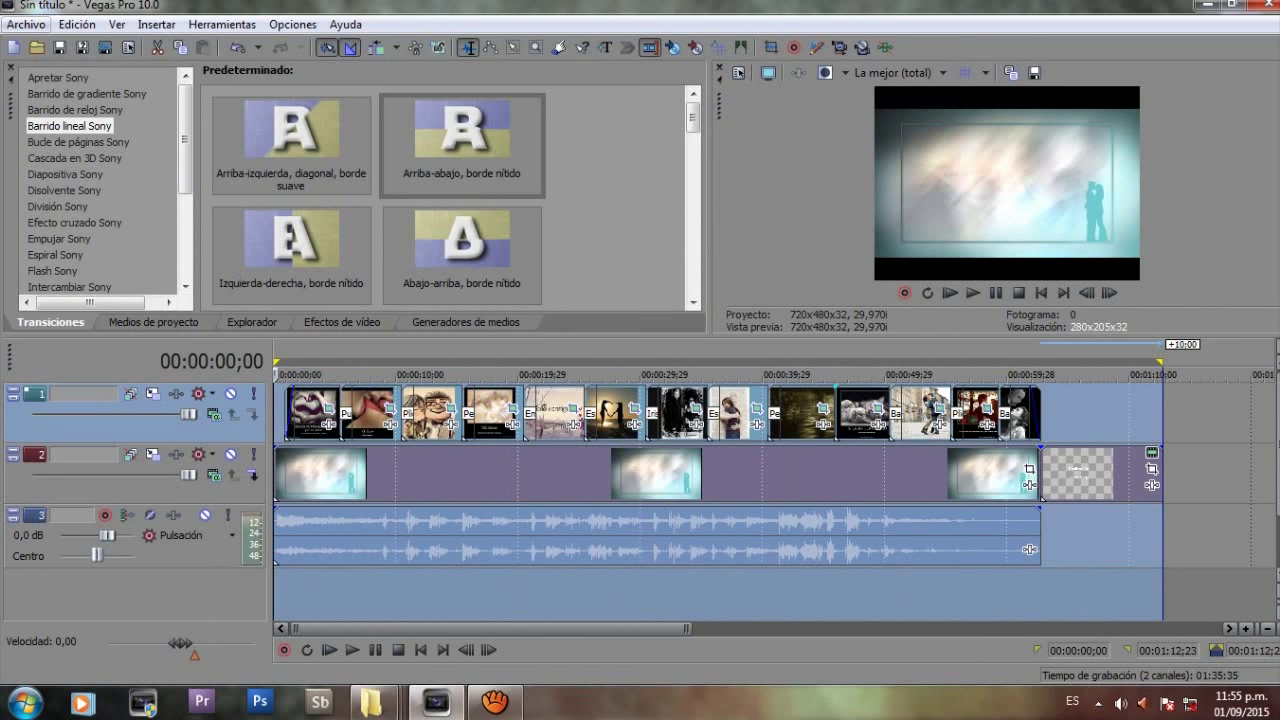
{"action": "left_click", "coordinate": [26, 24]}
{"action": "left_click", "coordinate": [615, 200]}
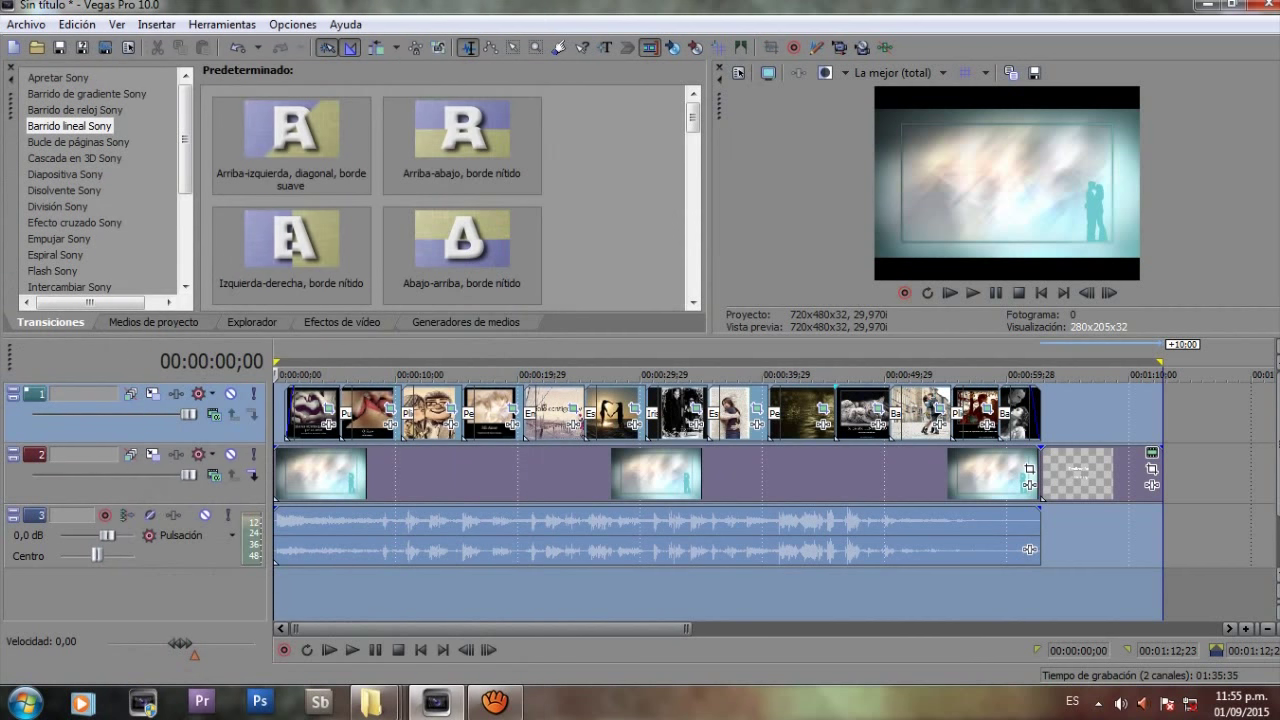
{"action": "left_click", "coordinate": [645, 475]}
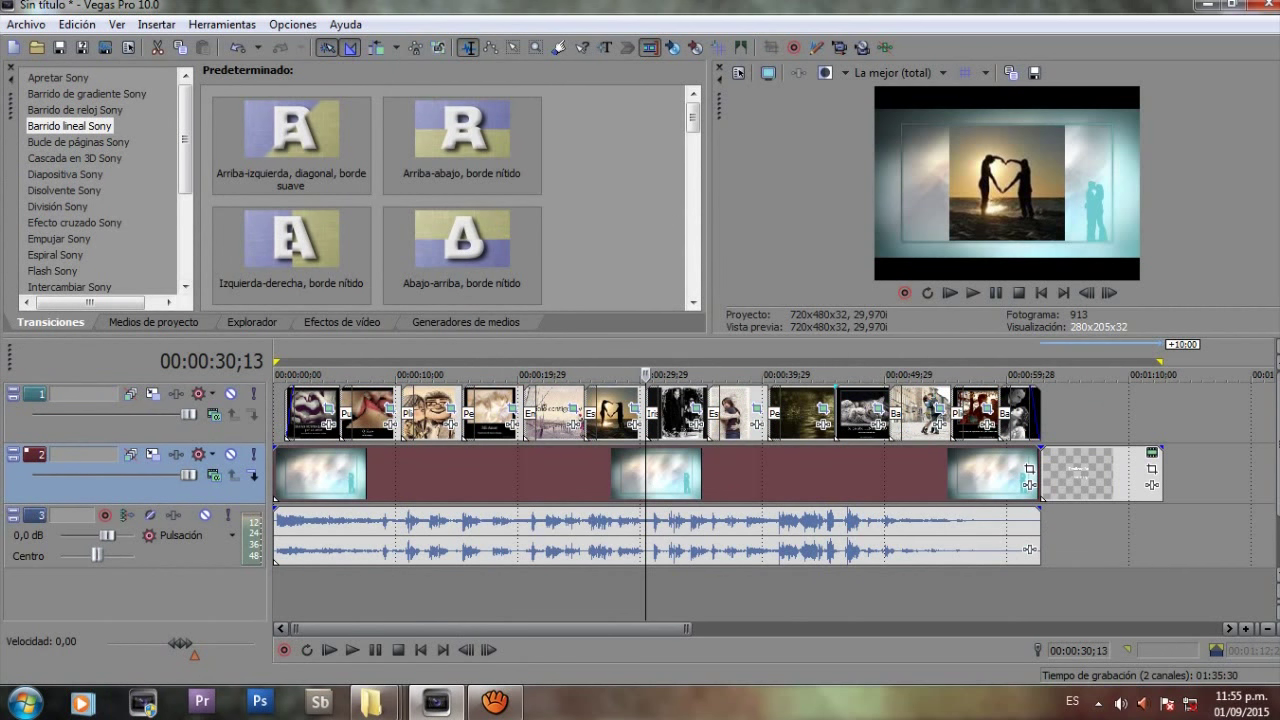
- Save the project as a Vegas Pro project file named Clase 1 in the imagenes ok folder
{"action": "key", "text": "alt+a"}
{"action": "key", "text": "Down"}
{"action": "key", "text": "Down"}
{"action": "key", "text": "Down"}
{"action": "key", "text": "Down"}
{"action": "key", "text": "Down"}
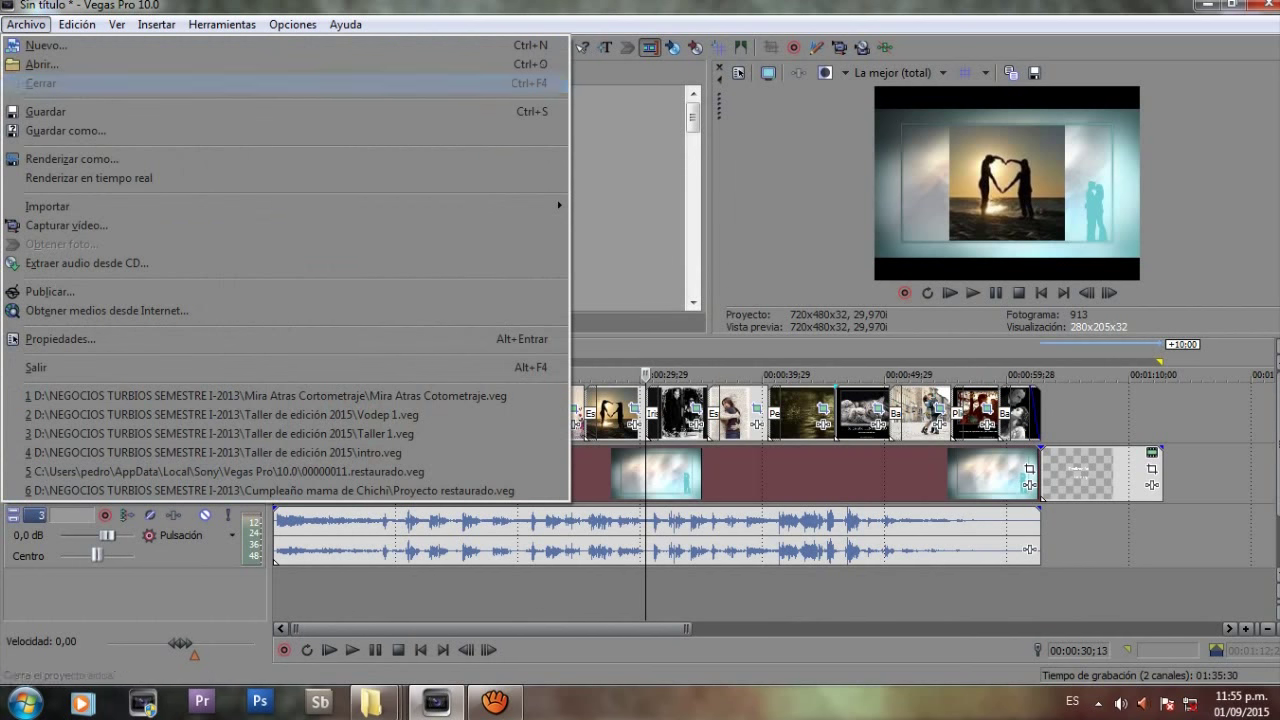
{"action": "key", "text": "Up"}
{"action": "key", "text": "Down"}
{"action": "key", "text": "Up"}
{"action": "key", "text": "Return"}
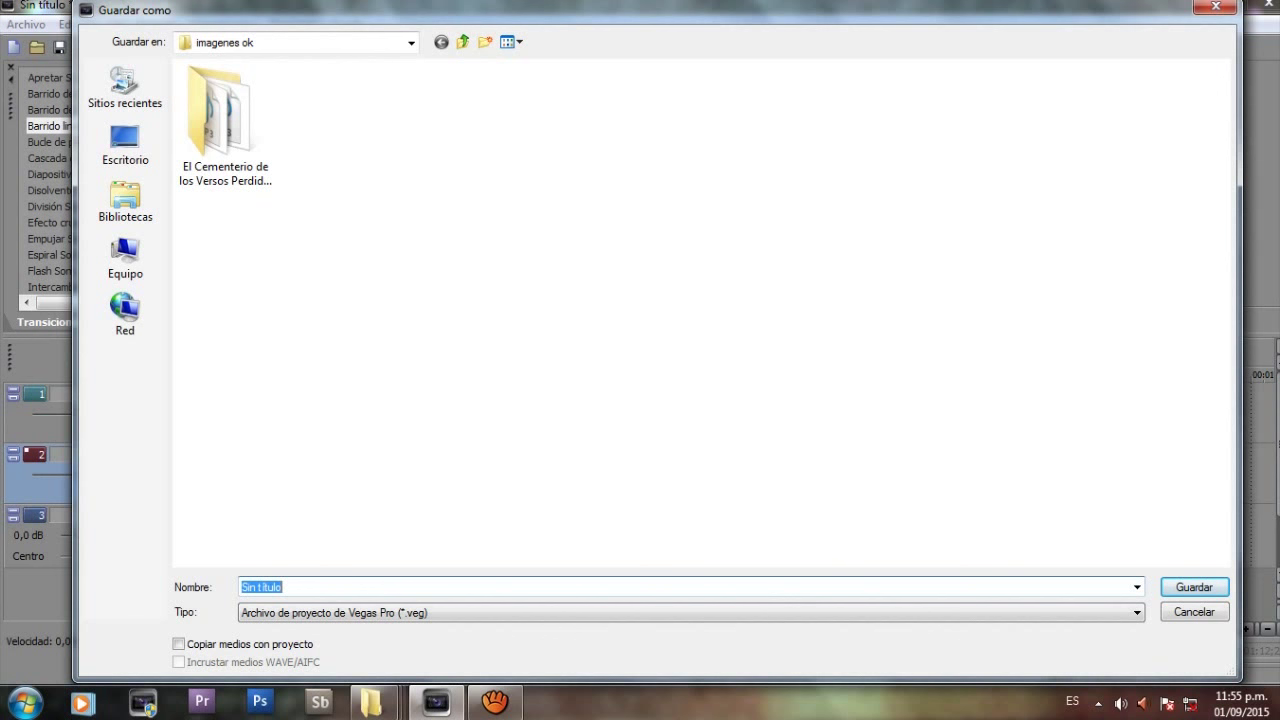
{"action": "key", "text": "BackSpace"}
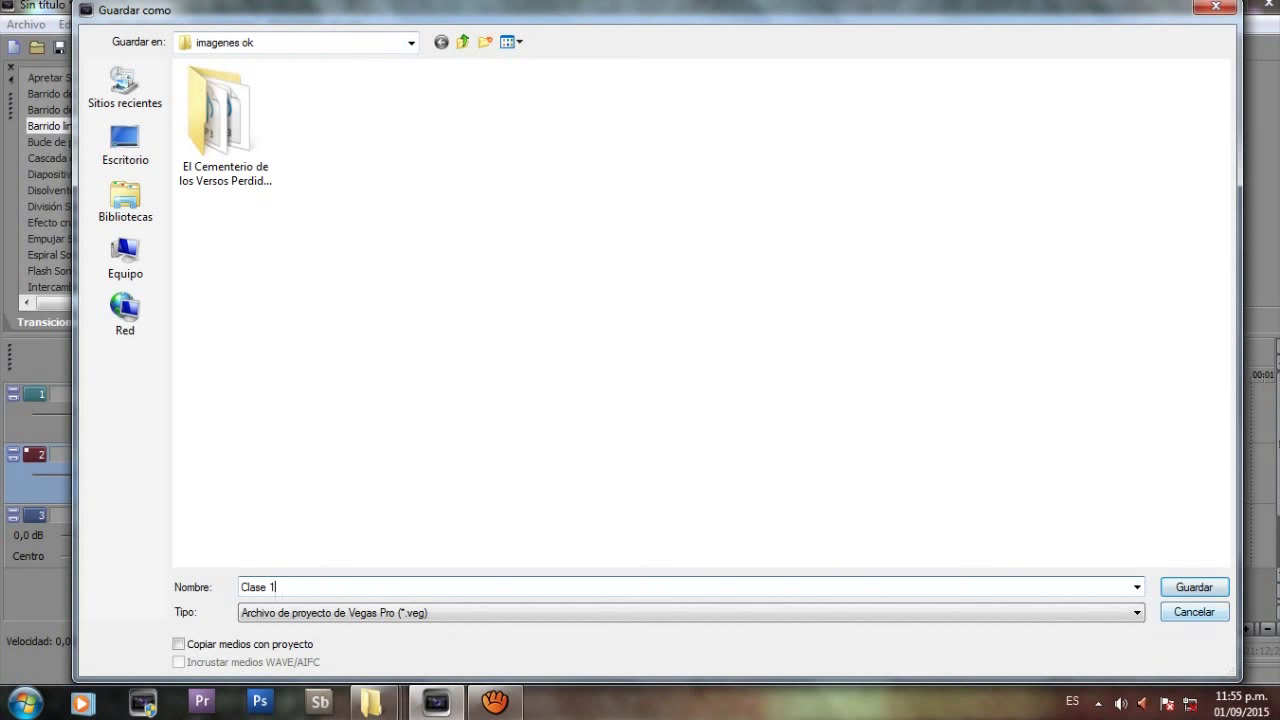
{"action": "key", "text": "Return"}
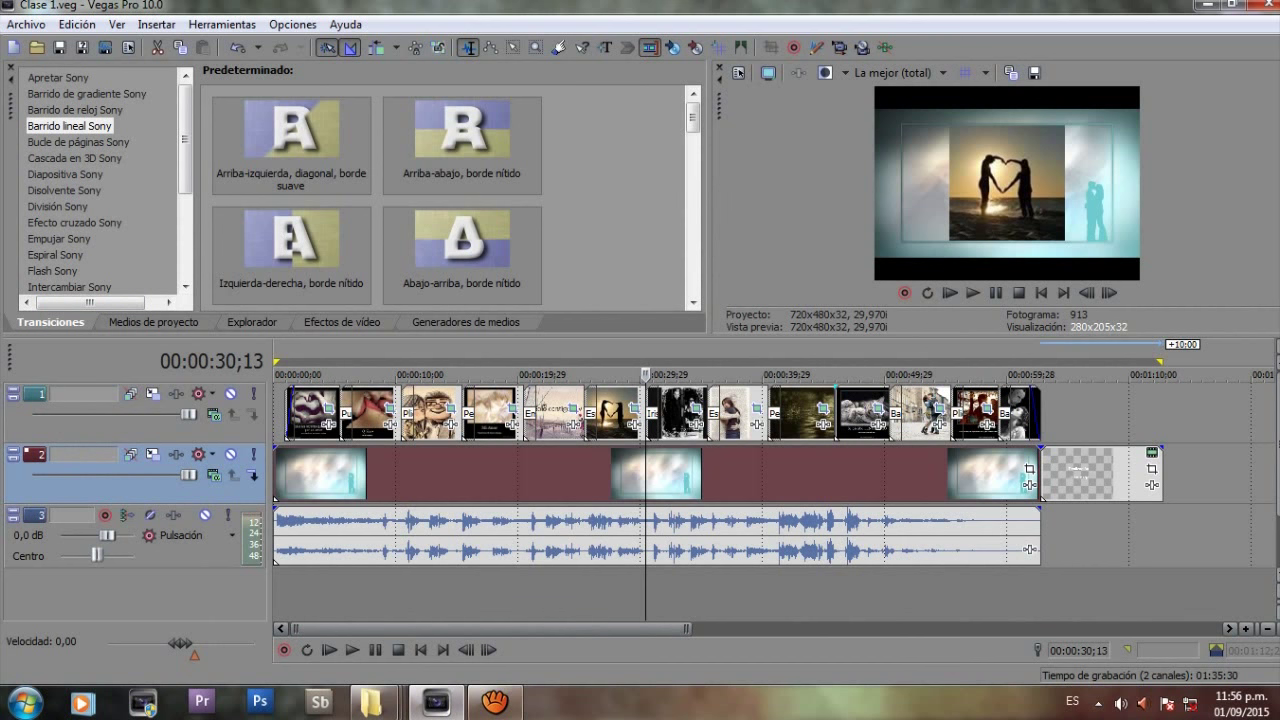
- Render the selected region as Clase 1 in Windows Media Video V11 (*.wmv) format with the template "Vídeo HD 720-24p a 4.8 Mbps"
{"action": "left_click", "coordinate": [26, 24]}
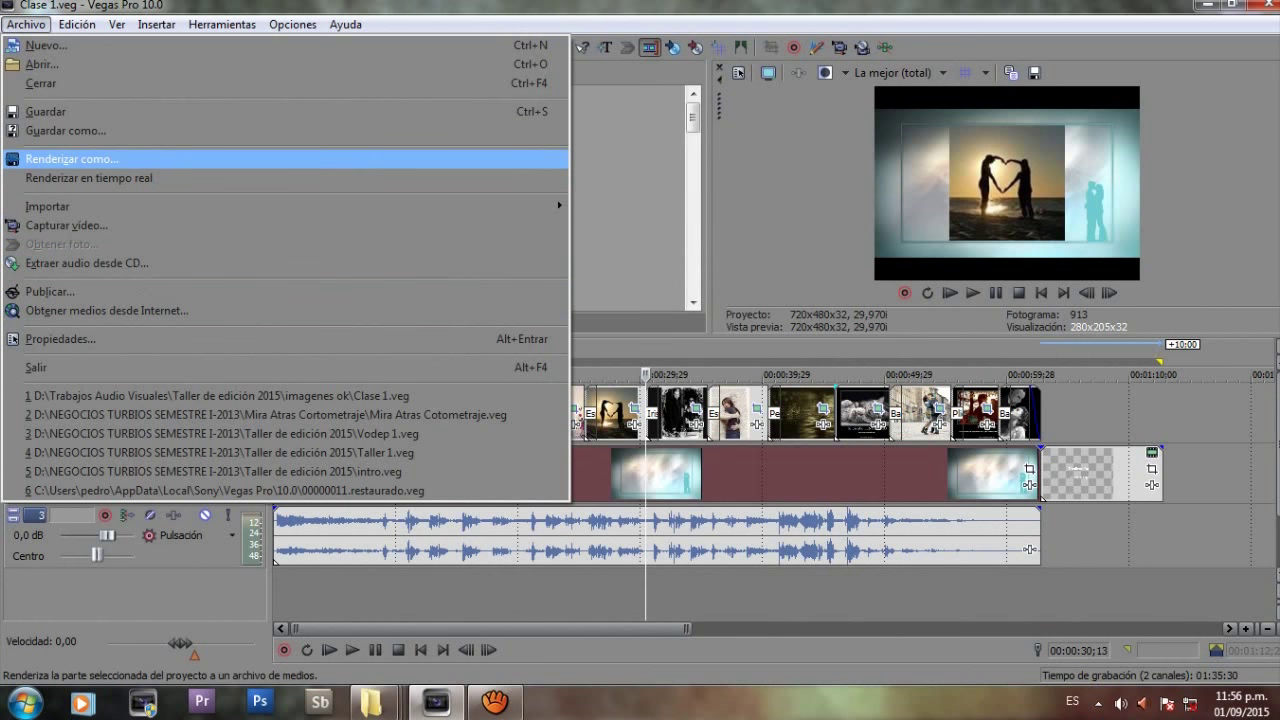
{"action": "left_click", "coordinate": [72, 159]}
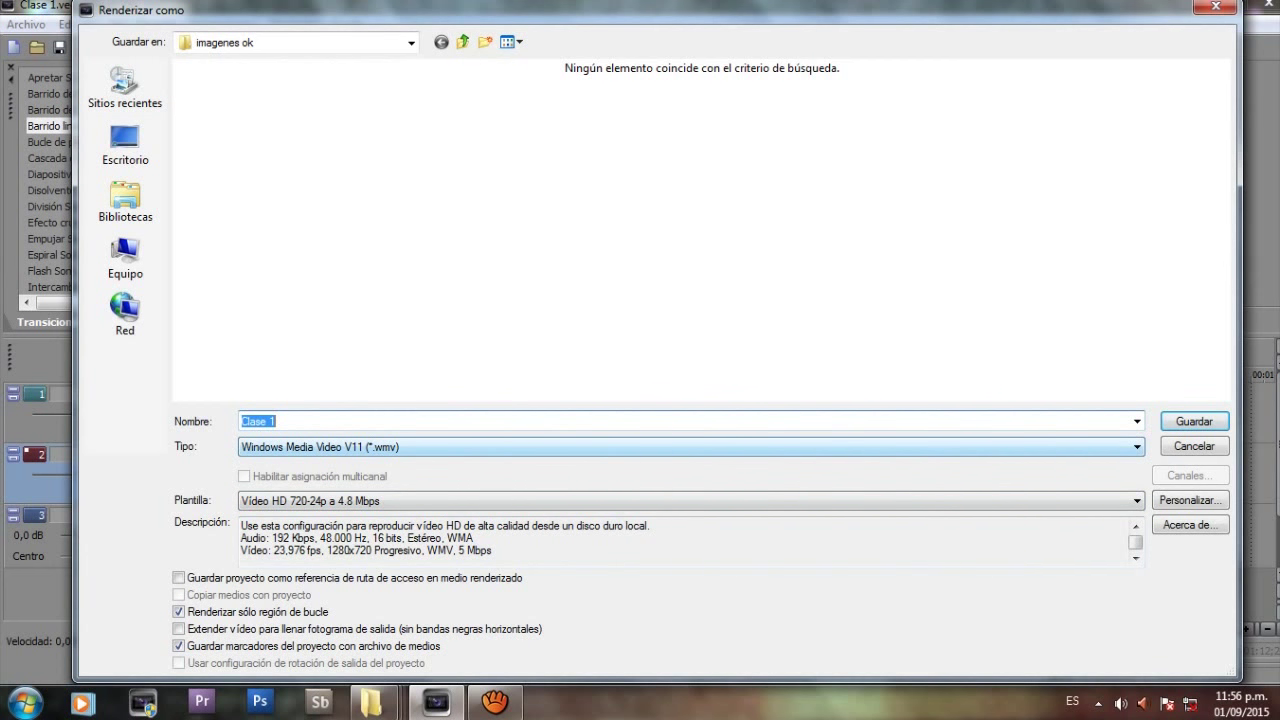
{"action": "left_click", "coordinate": [690, 447]}
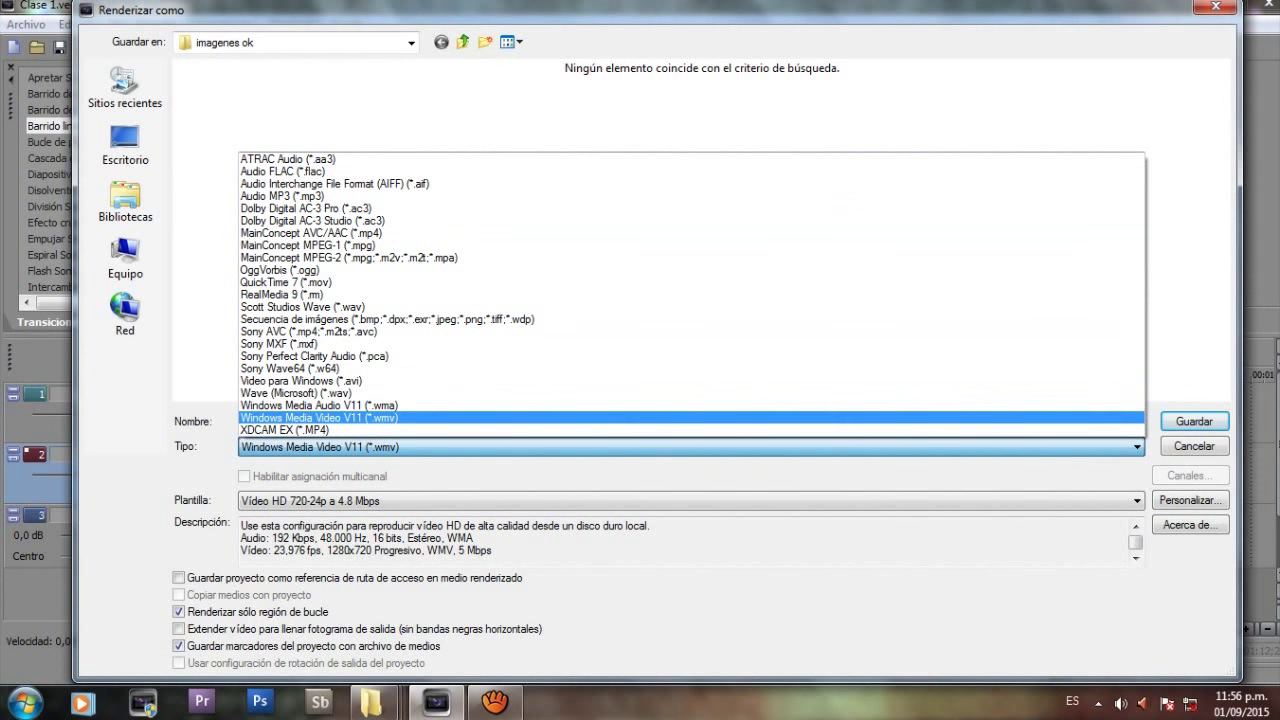
{"action": "left_click", "coordinate": [320, 418]}
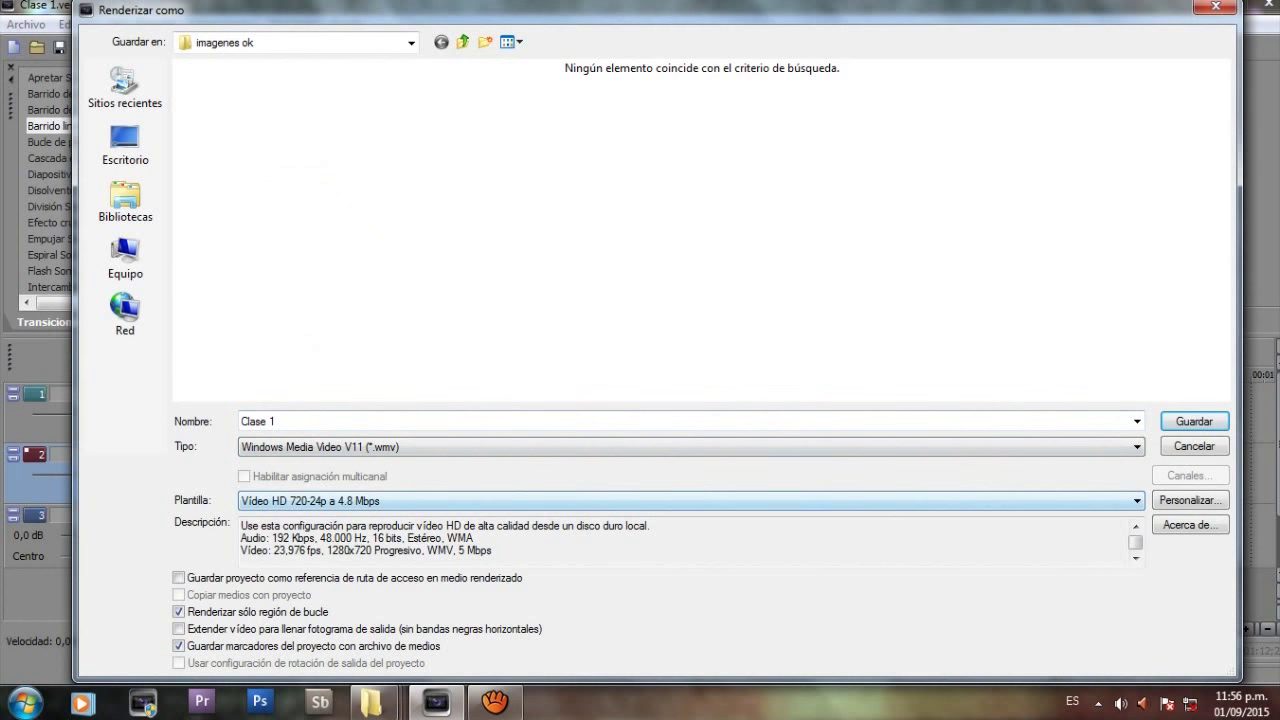
{"action": "left_click", "coordinate": [690, 501]}
{"action": "left_click", "coordinate": [690, 501]}
{"action": "key", "text": "Return"}
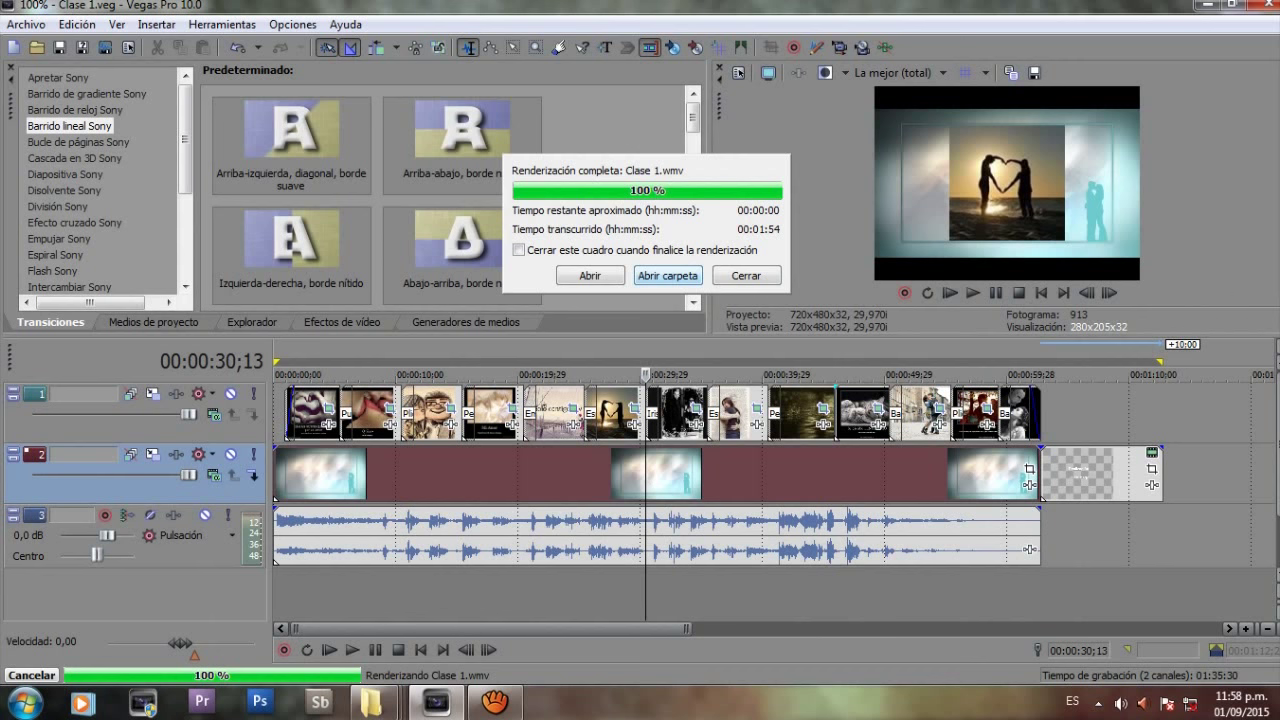
- Open the folder containing the rendered Clase 1 video, play the file, and minimize the open windows
{"action": "left_click", "coordinate": [667, 275]}
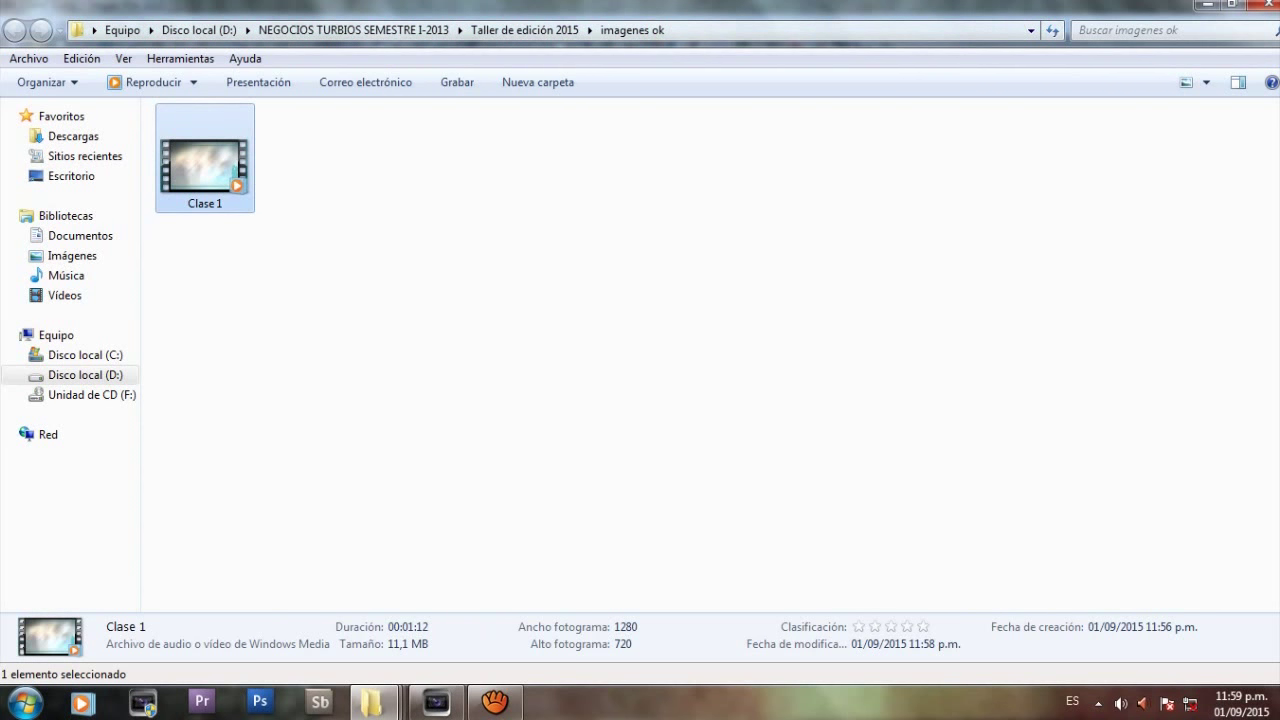
{"action": "key", "text": "Return"}
{"action": "left_click", "coordinate": [1208, 5]}
{"action": "left_click", "coordinate": [1208, 5]}
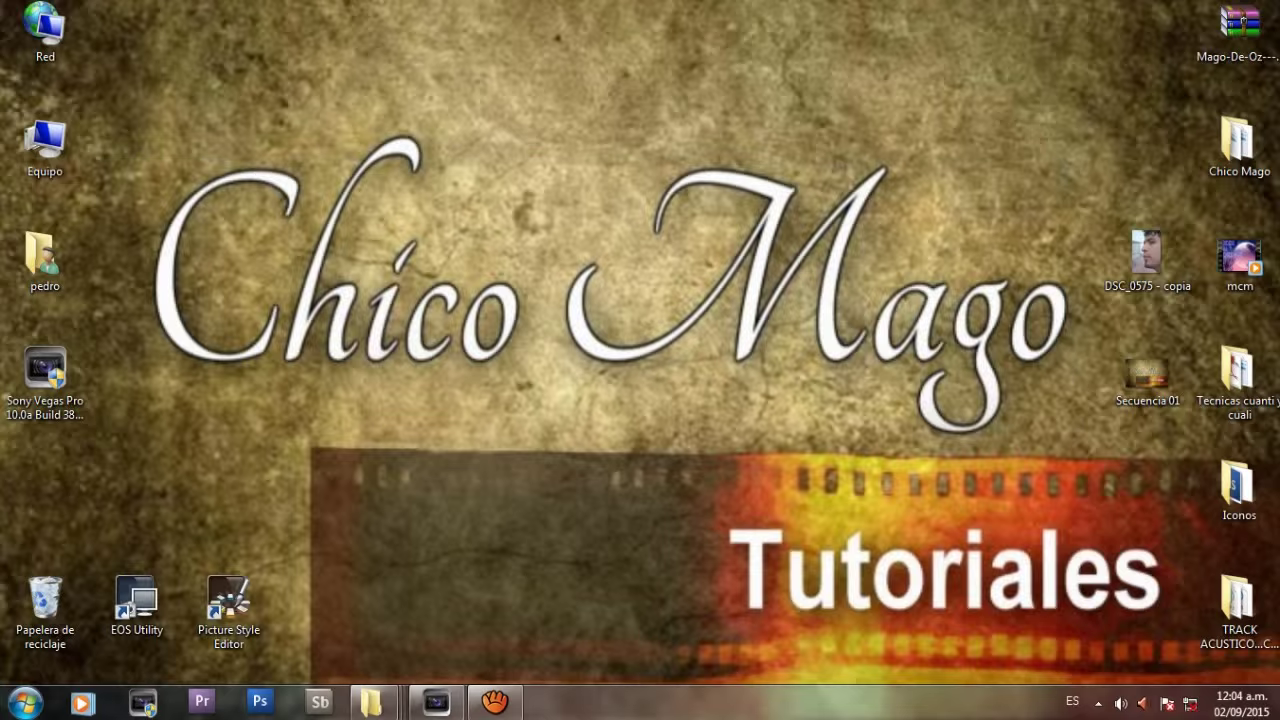